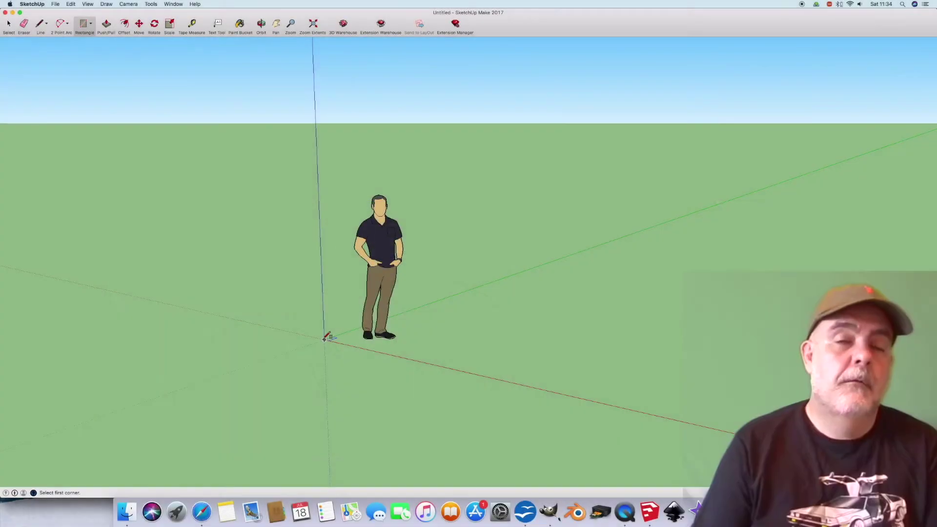
- Place the floor rectangle's first corner at the origin with the Rectangle tool
left_click(324, 335)
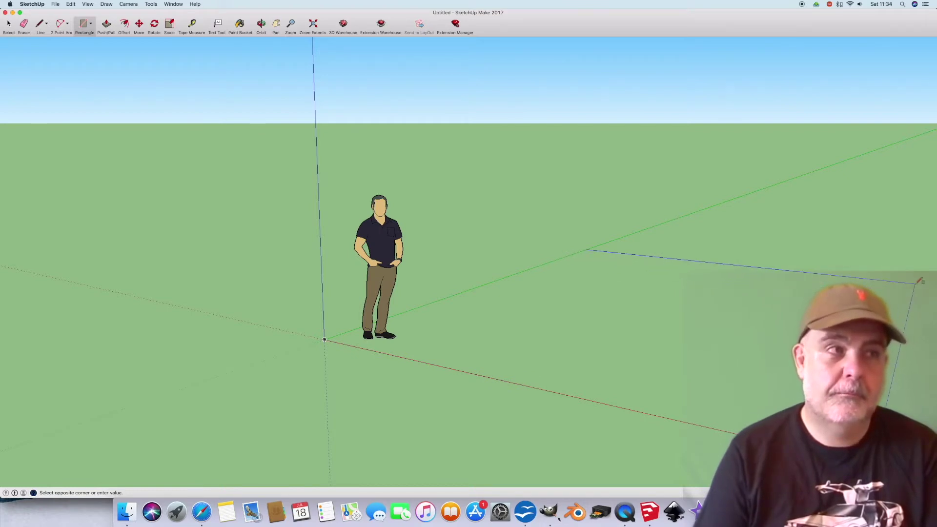
- Finish the large floor rectangle and Push/Pull it into a thin slab
left_click(916, 282)
left_click(106, 23)
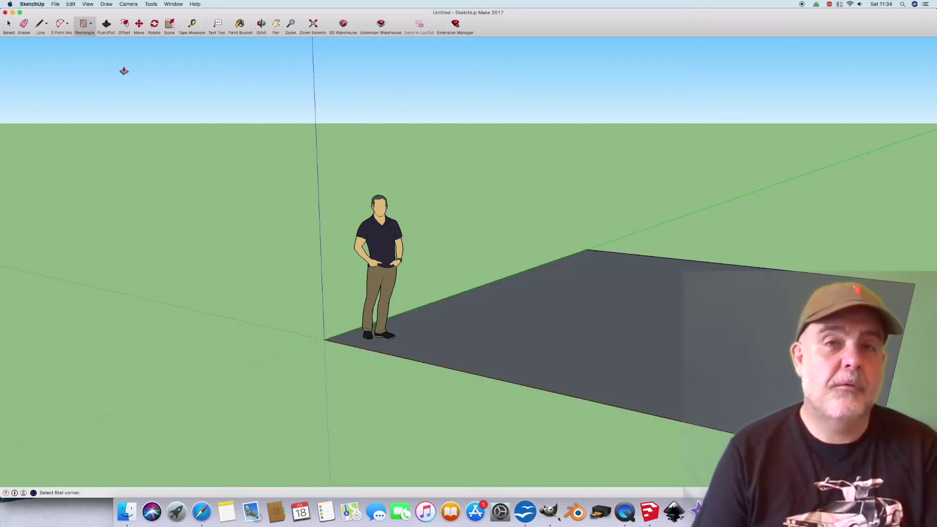
left_click(509, 317)
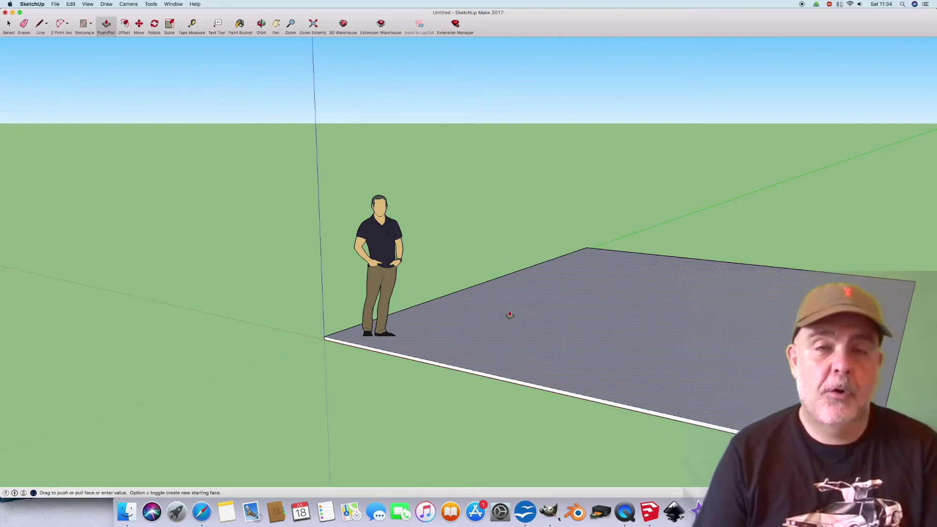
- Offset a narrow inset border just inside the slab's top edges
left_click(261, 24)
left_click_drag(286, 119, 286, 155)
scroll(428, 194, "up", 6)
scroll(446, 197, "down", 3)
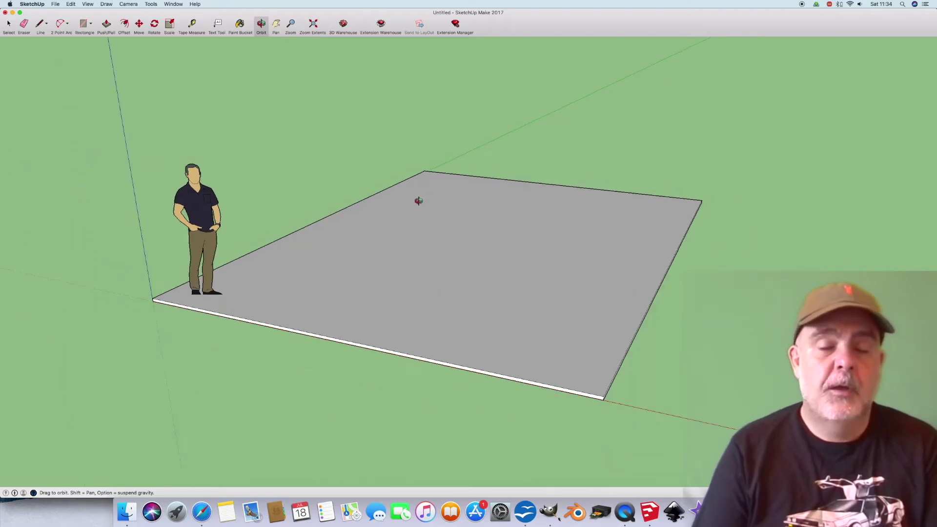
scroll(266, 209, "up", 1)
key("f")
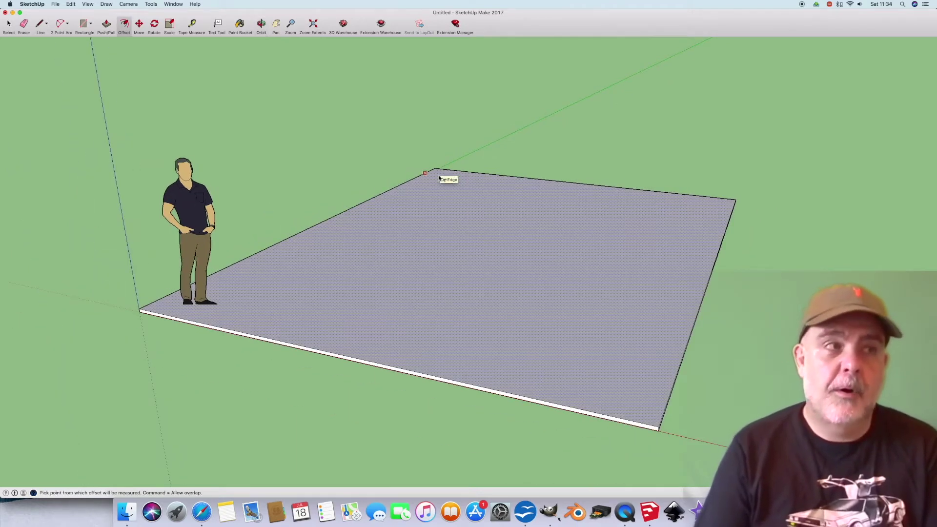
left_click(439, 179)
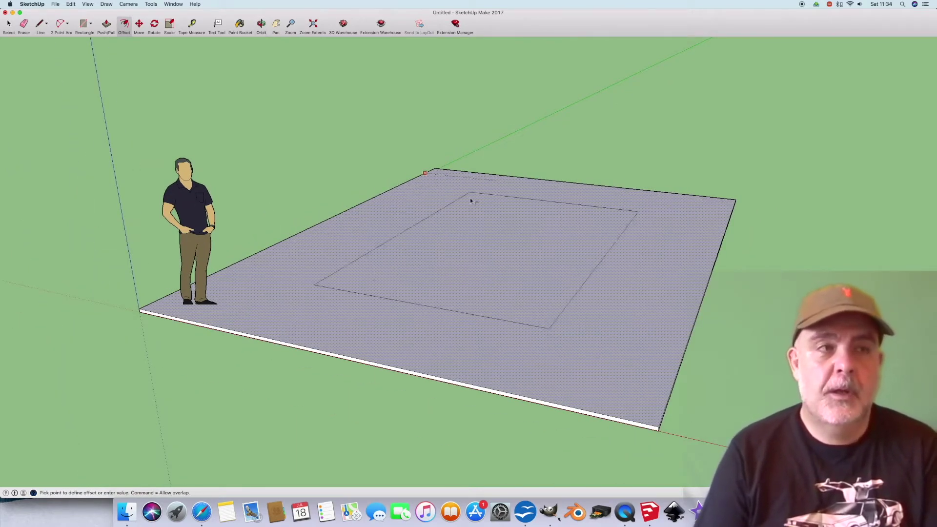
left_click(429, 177)
left_click(40, 26)
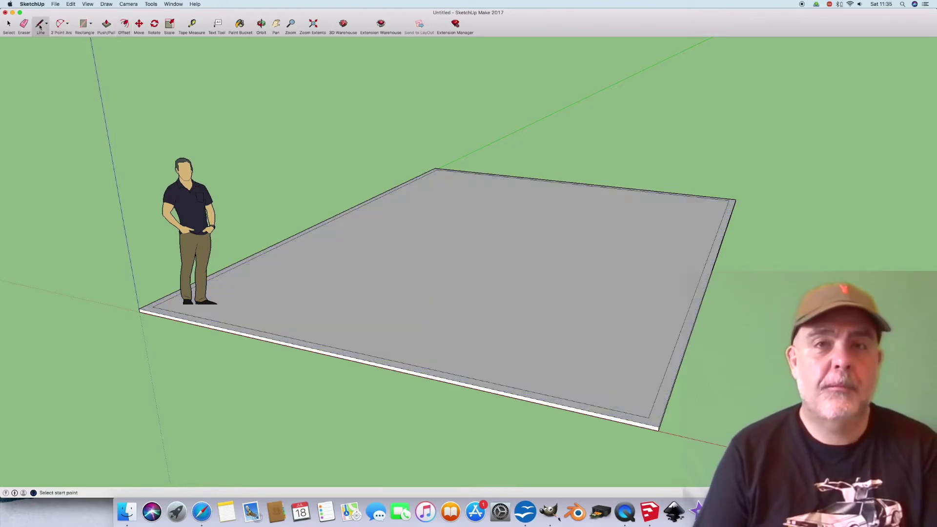
- Push/Pull the floor's back border strip up into tall walls along two sides
scroll(140, 309, "up", 4)
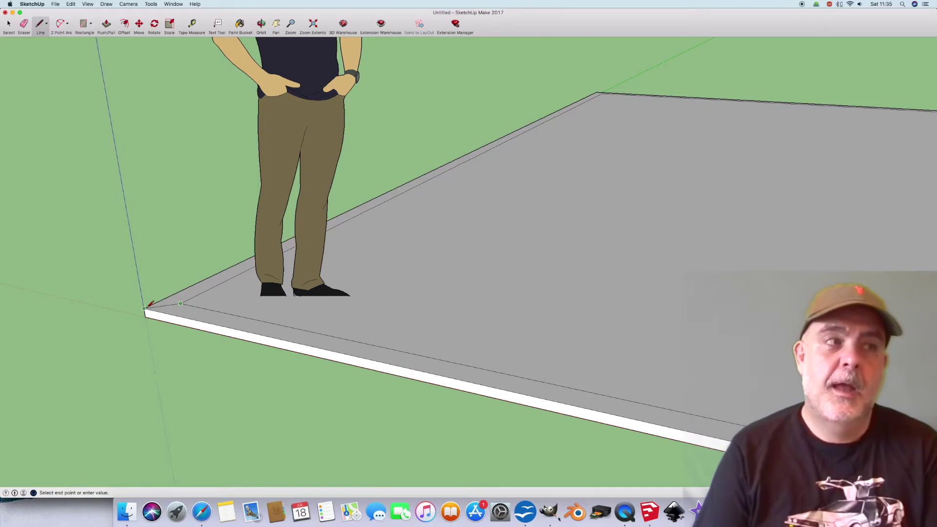
scroll(145, 308, "down", 4)
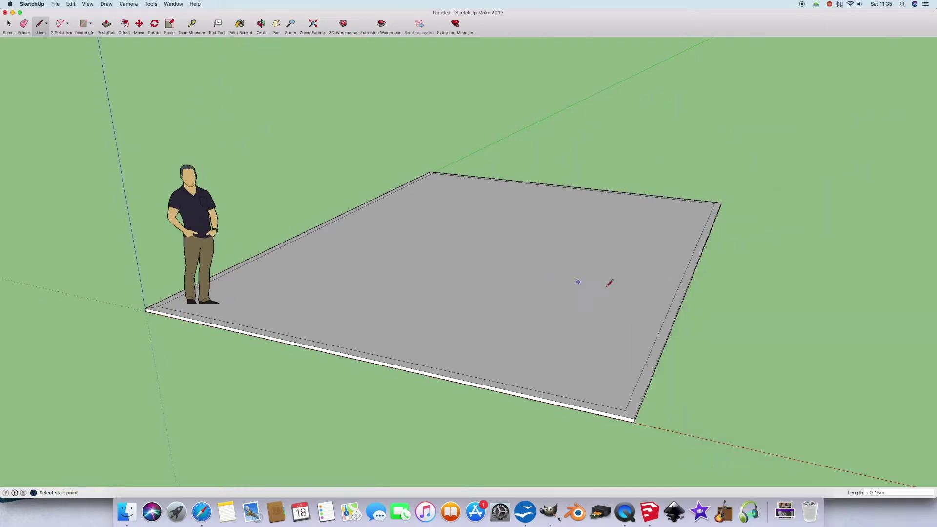
scroll(721, 203, "up", 5)
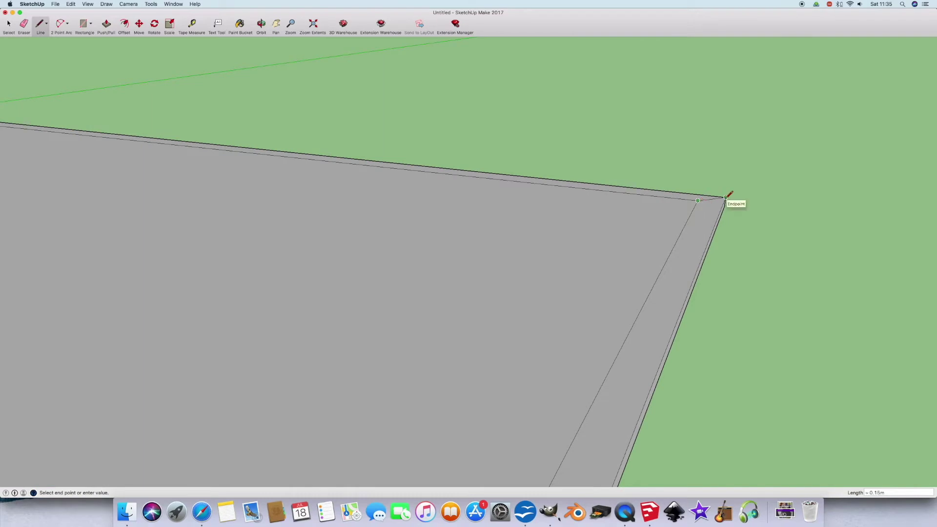
scroll(720, 213, "down", 5)
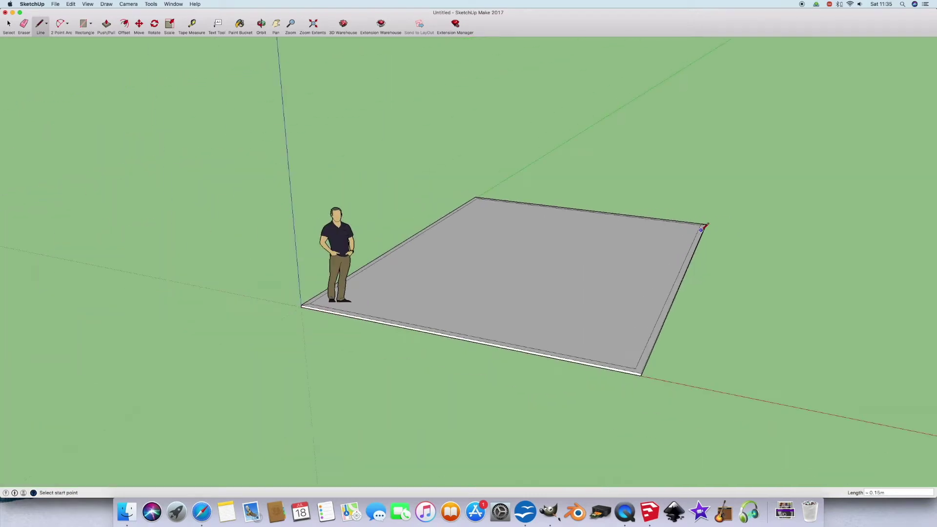
left_click(106, 26)
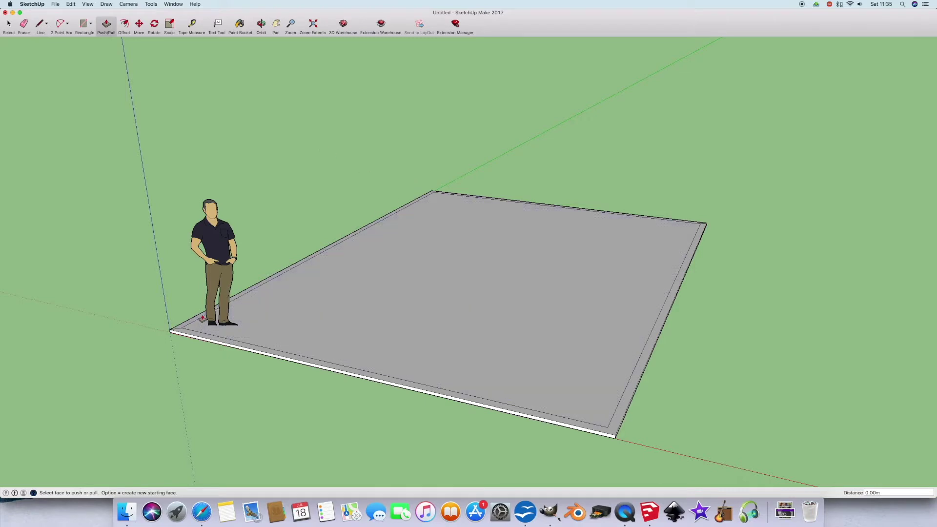
left_click_drag(197, 319, 179, 95)
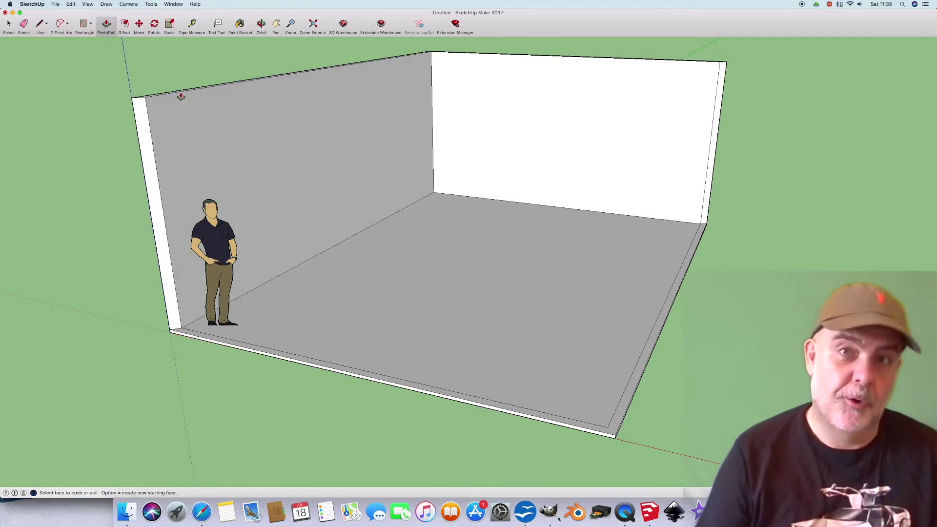
left_click(261, 23)
mouse_move(424, 188)
left_mouse_down()
mouse_move(446, 207)
mouse_move(436, 199)
left_mouse_up()
scroll(368, 188, "up", 6)
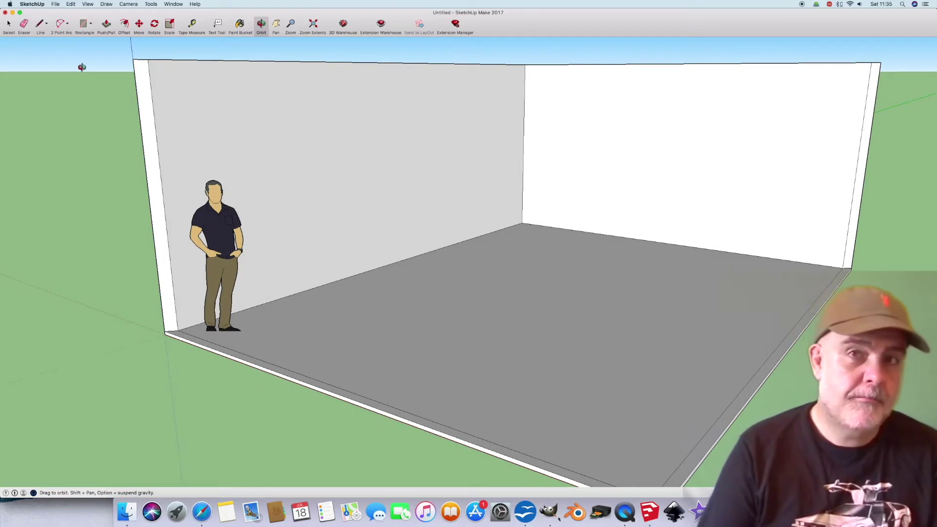
- Paint the floor with the first carpet from the Carpet, Fabrics, Leathers collection
left_click(240, 24)
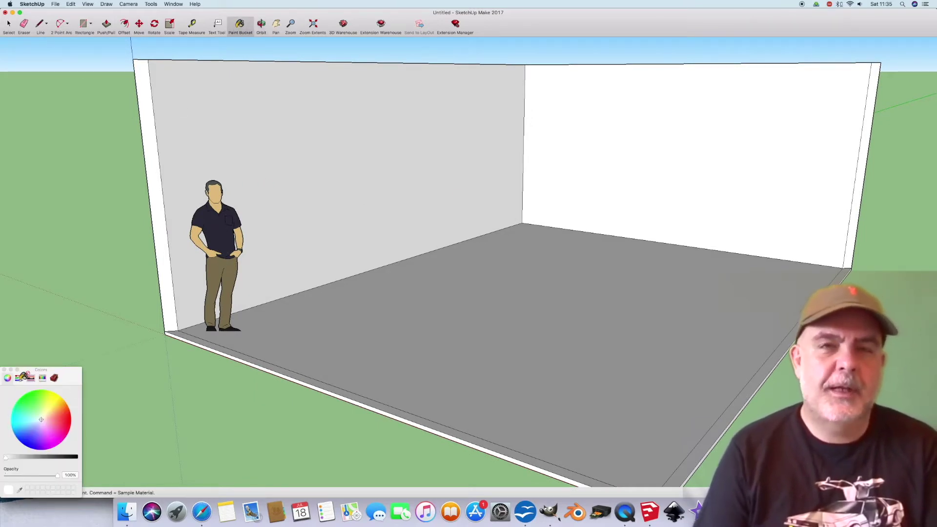
left_click(19, 378)
left_click(31, 378)
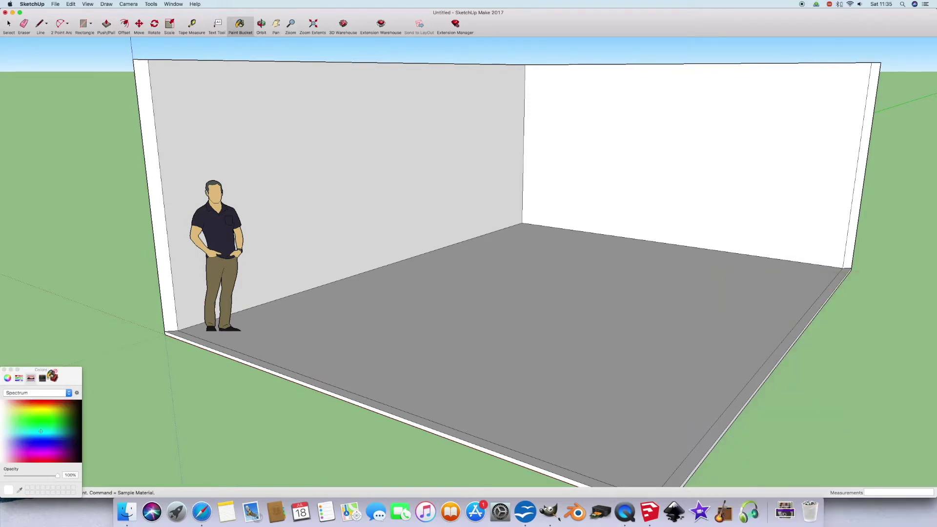
left_click(43, 378)
left_click(56, 377)
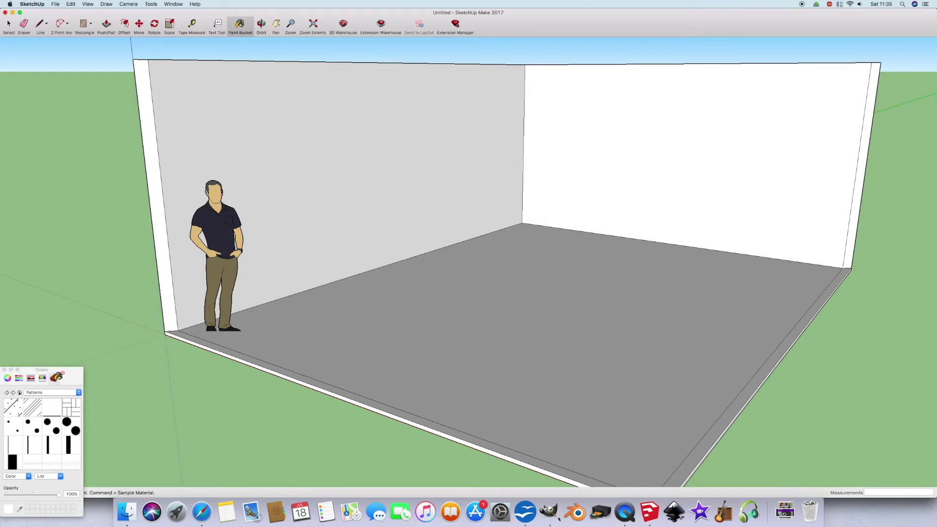
left_click(78, 392)
left_click(93, 345)
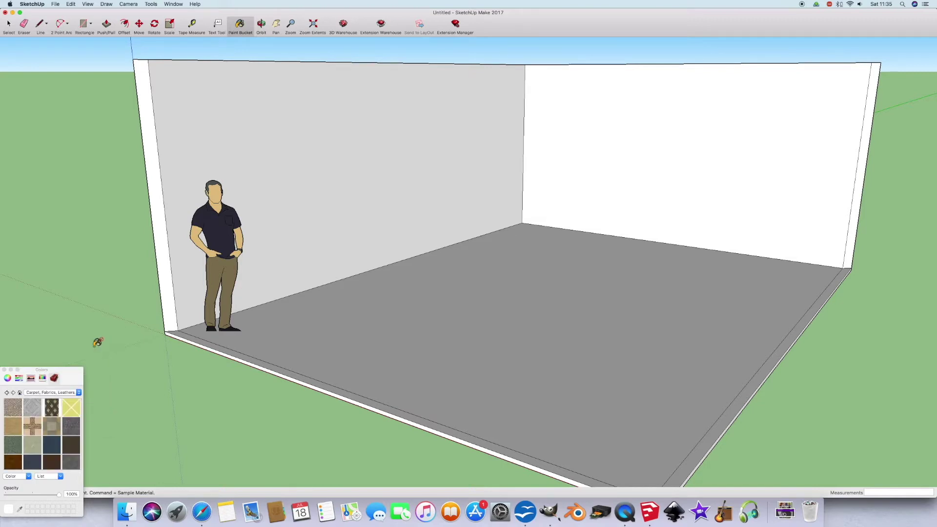
left_click(13, 408)
left_click(286, 353)
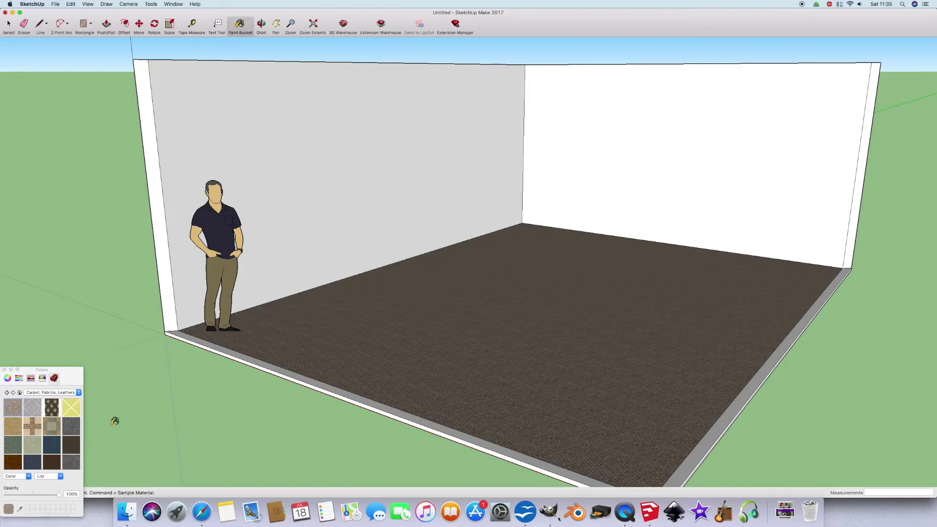
- Paint both walls with the green leaf-patterned material
scroll(51, 428, "down", 3)
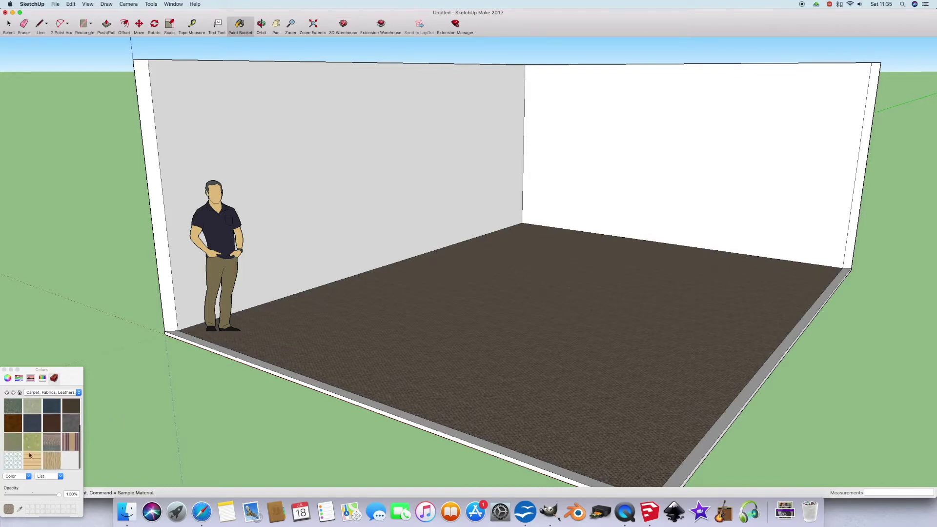
left_click(17, 464)
left_click(331, 215)
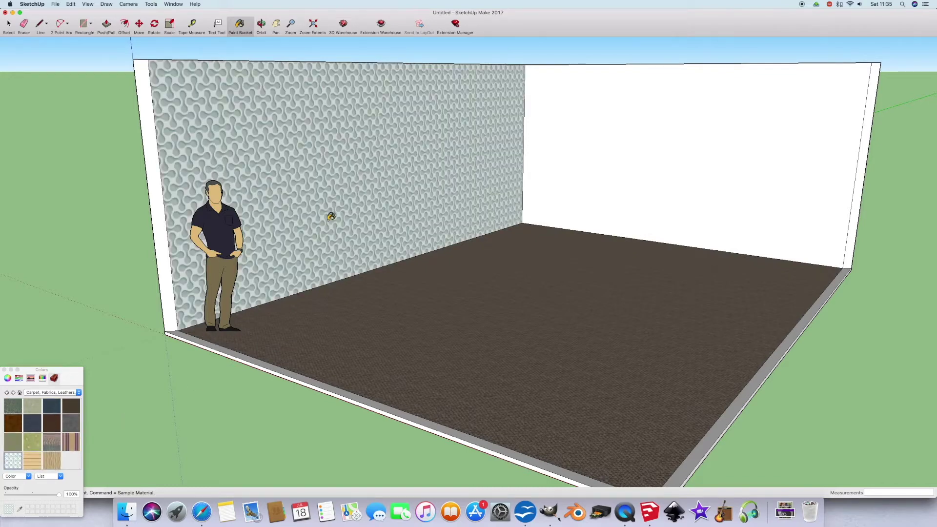
left_click(597, 171)
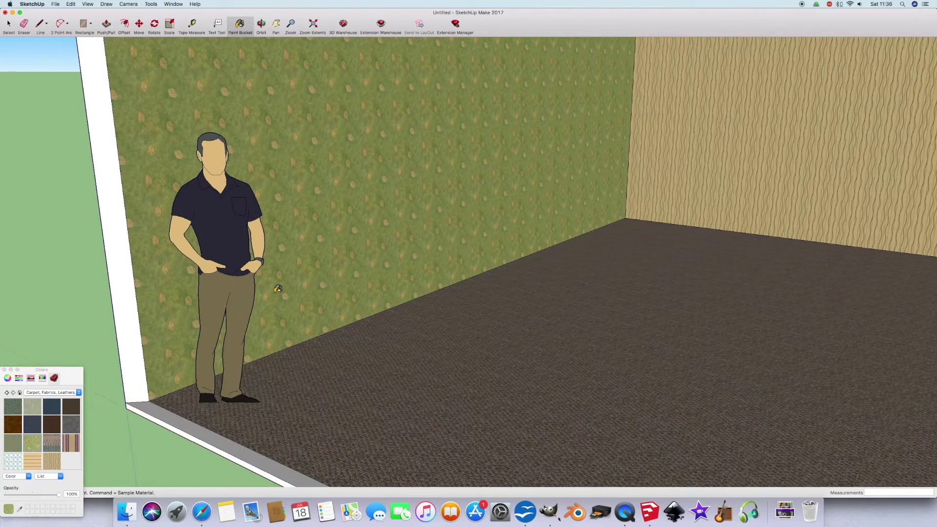
left_click(676, 197)
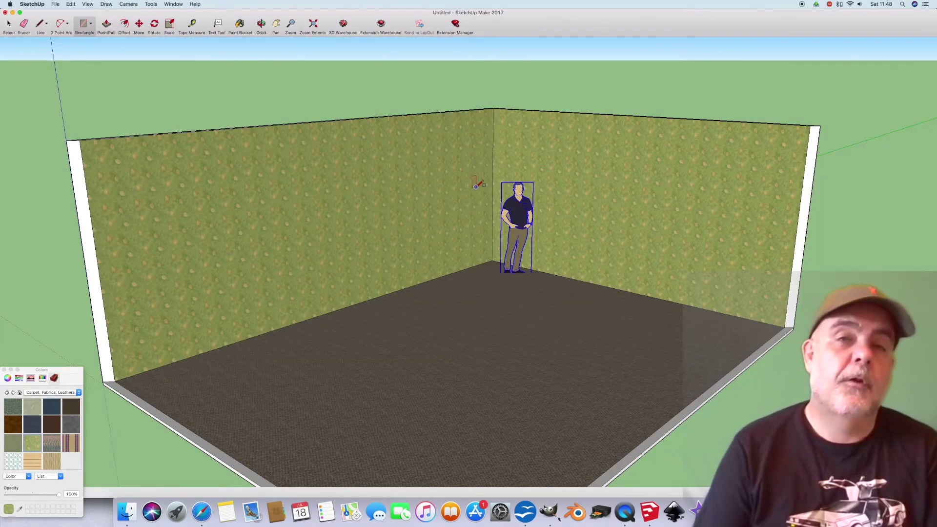
left_click(548, 172)
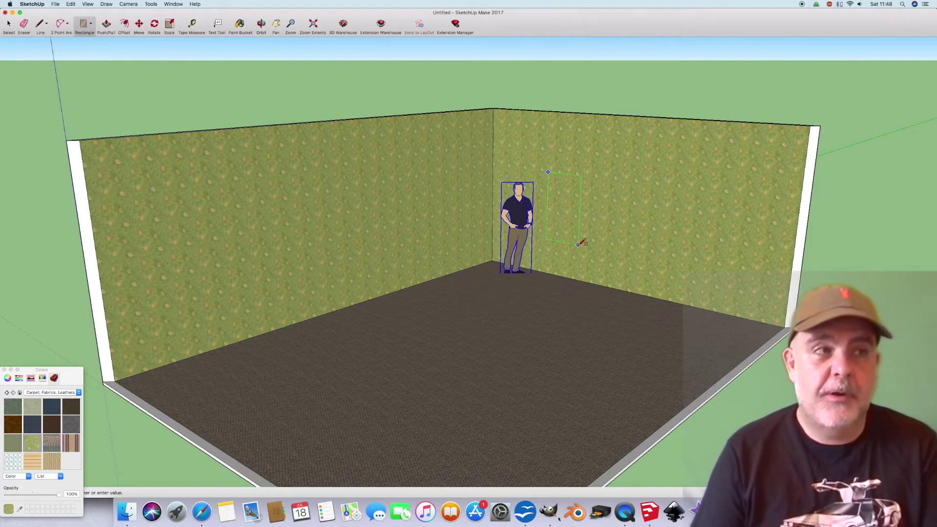
- Draw a tall door rectangle down to the floor and offset an inset frame inside it
left_click(589, 281)
scroll(596, 191, "up", 5)
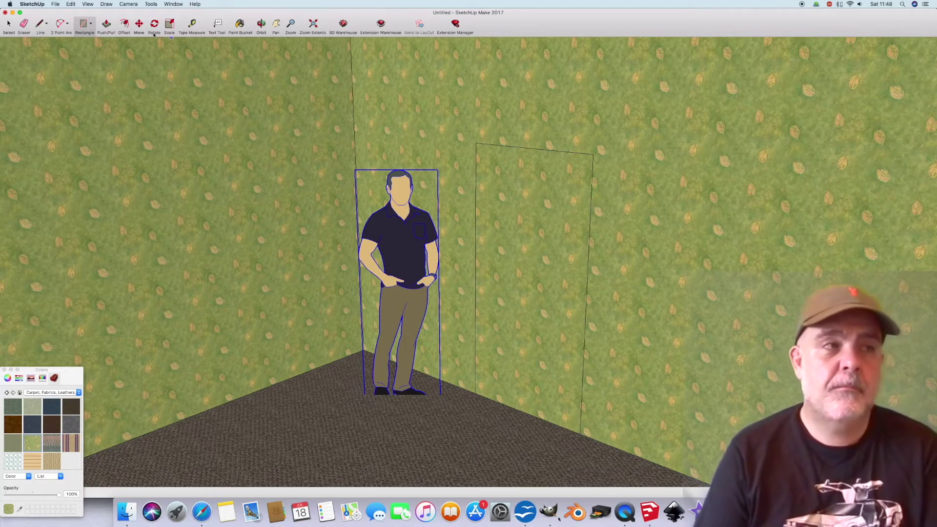
left_click(124, 24)
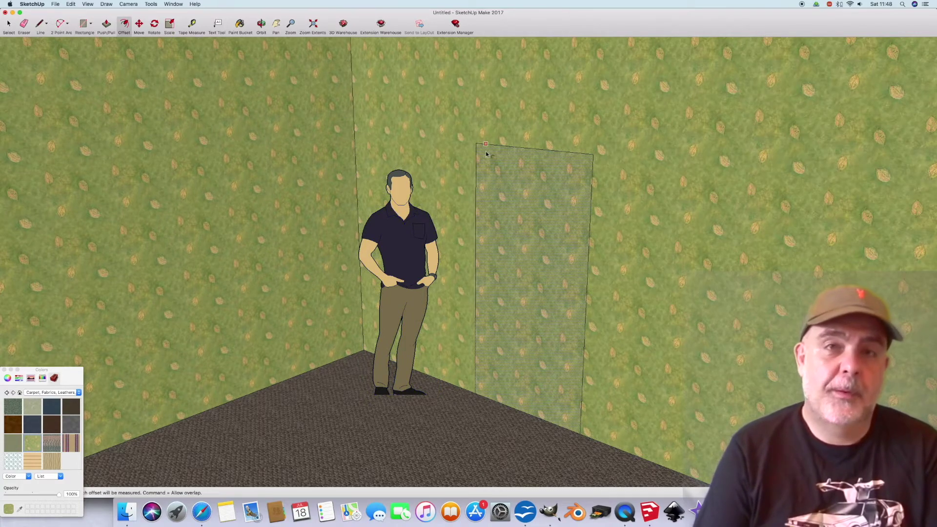
left_click(486, 154)
left_click(484, 154)
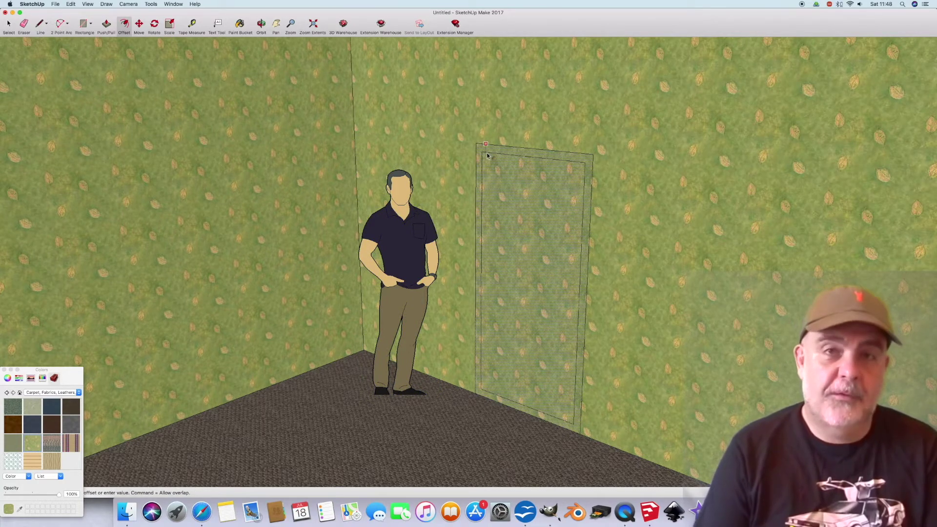
- Draw a rectangular strip along the bottom of the back wall
left_click(84, 24)
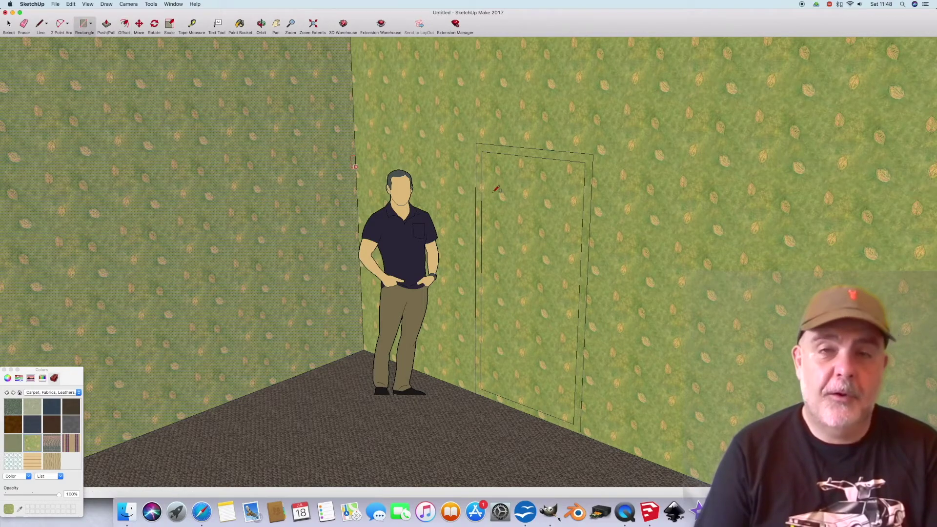
scroll(514, 235, "down", 5)
scroll(562, 285, "up", 3)
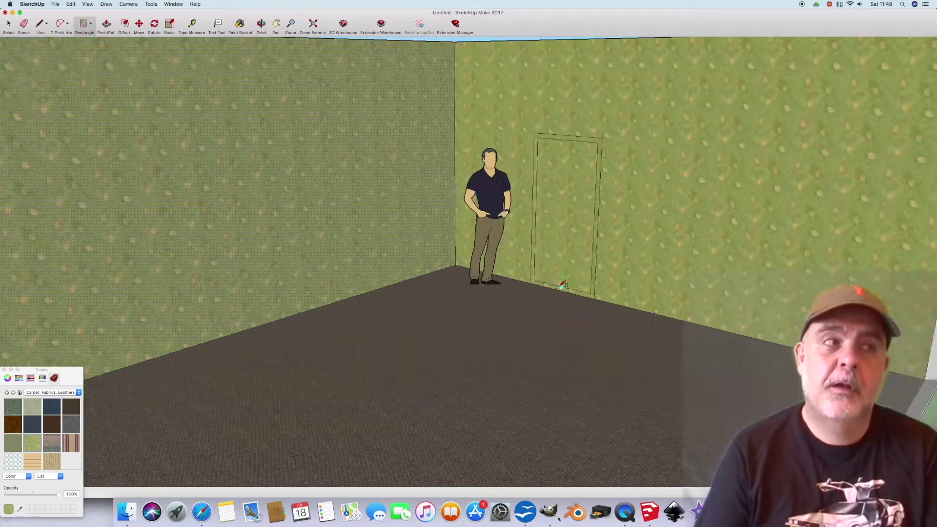
scroll(561, 285, "up", 5)
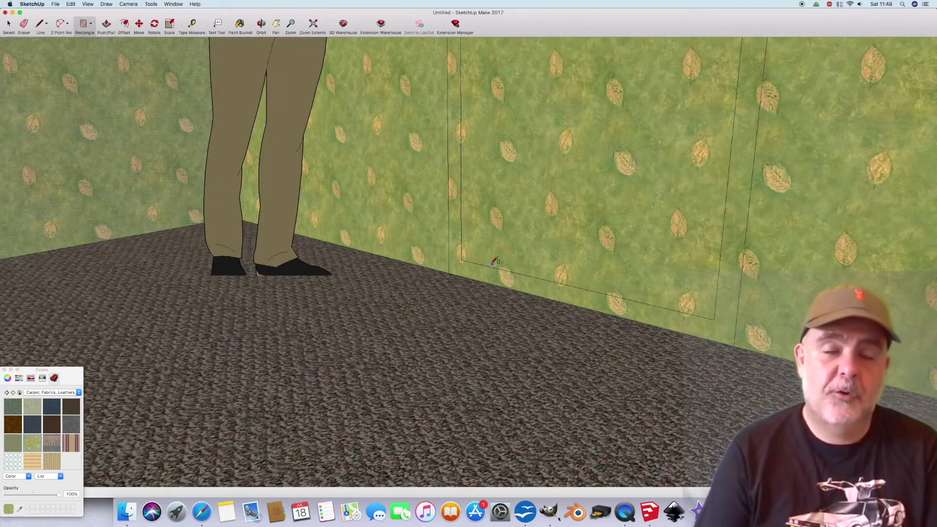
left_click(461, 259)
left_click(497, 284)
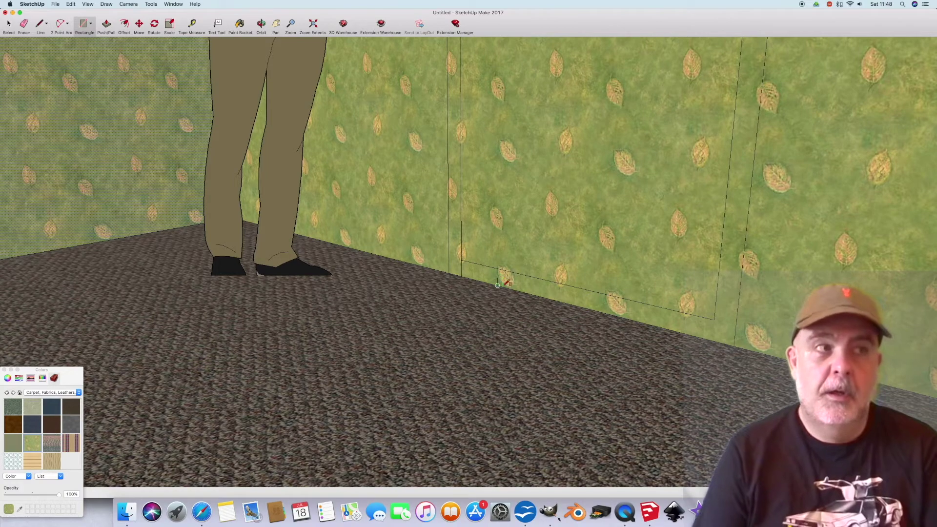
left_click(669, 330)
- Erase the stray short edges at the wall base
left_click(24, 23)
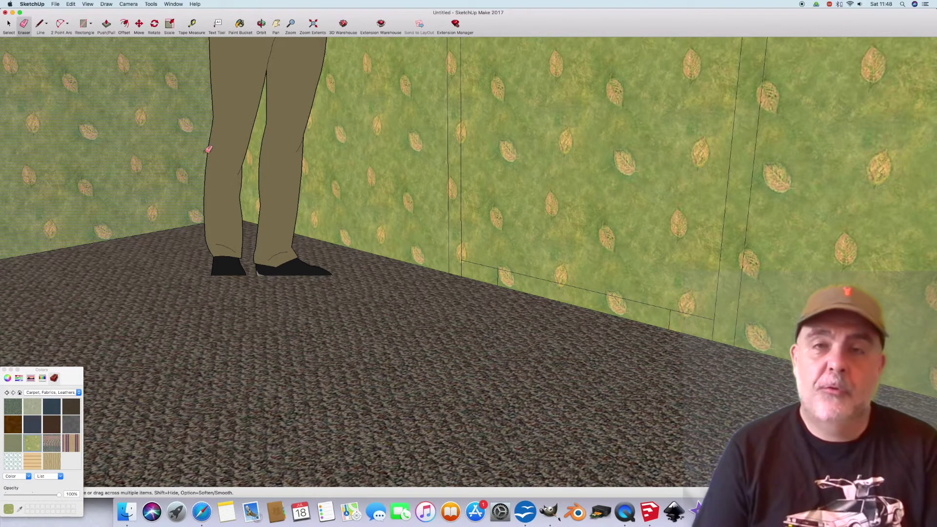
left_click(502, 267)
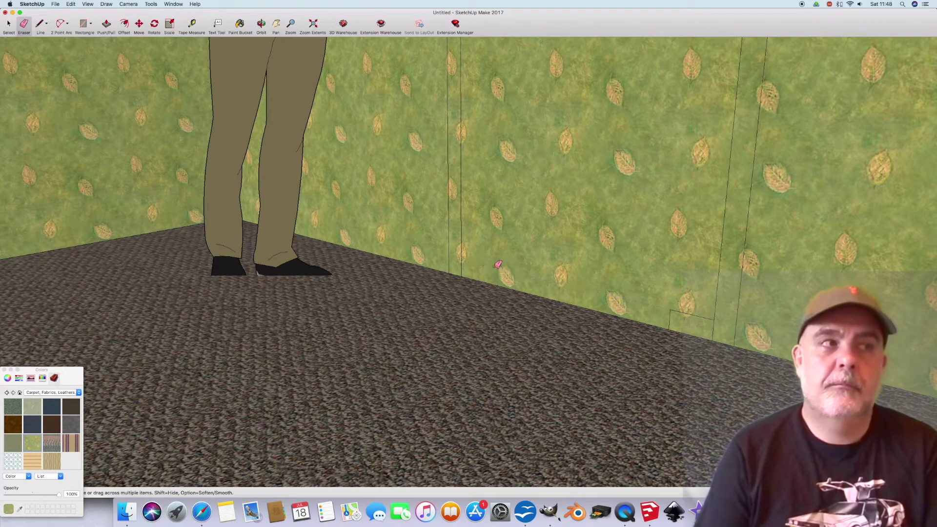
left_click(673, 311)
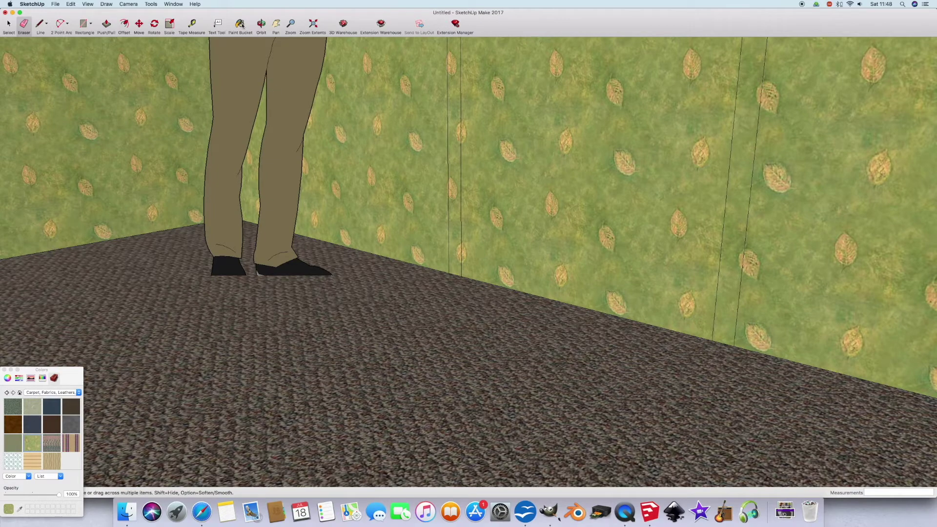
scroll(431, 191, "down", 6)
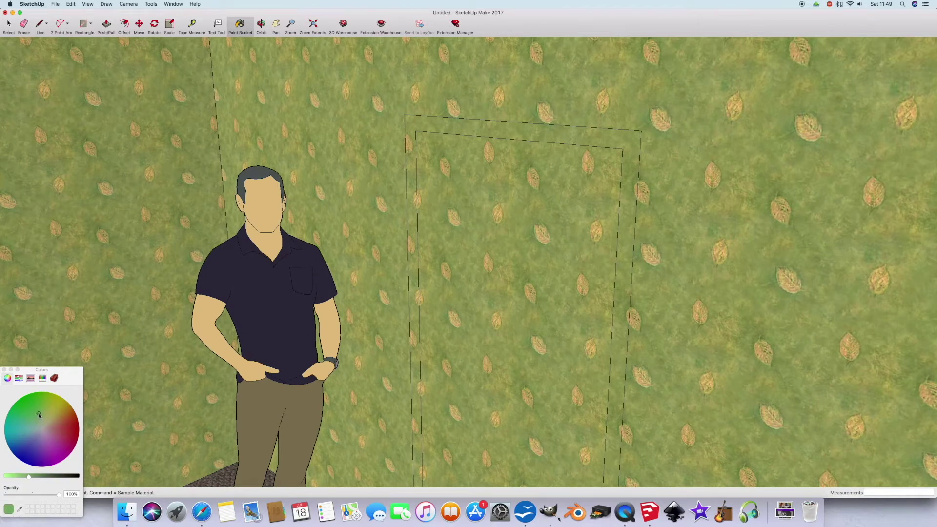
- Paint the door frame white and the door panel with a pinkish-brown Wood material
left_click_drag(29, 477, 5, 476)
left_click(55, 378)
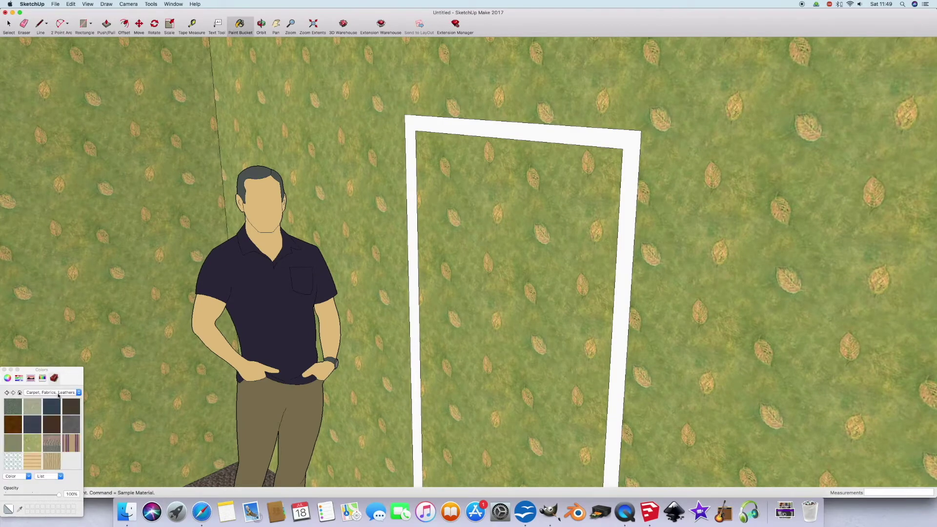
left_click(59, 392)
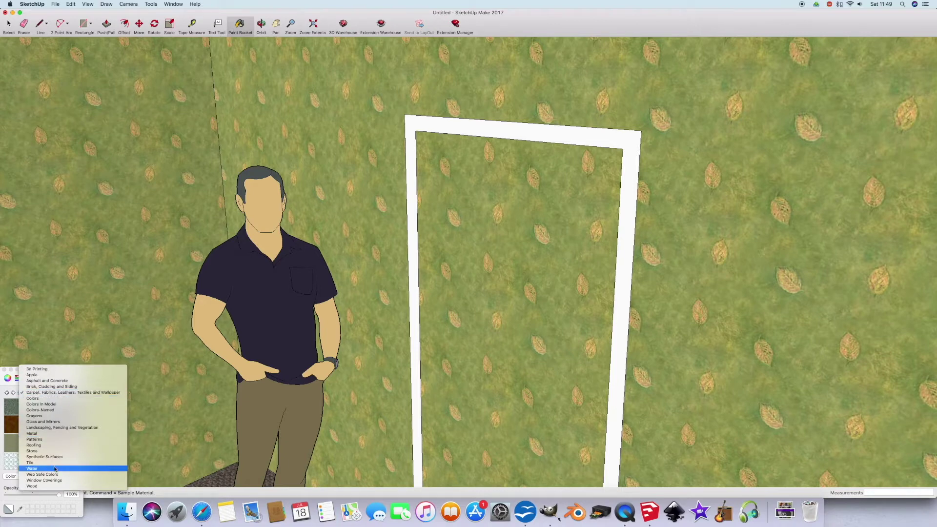
left_click(56, 486)
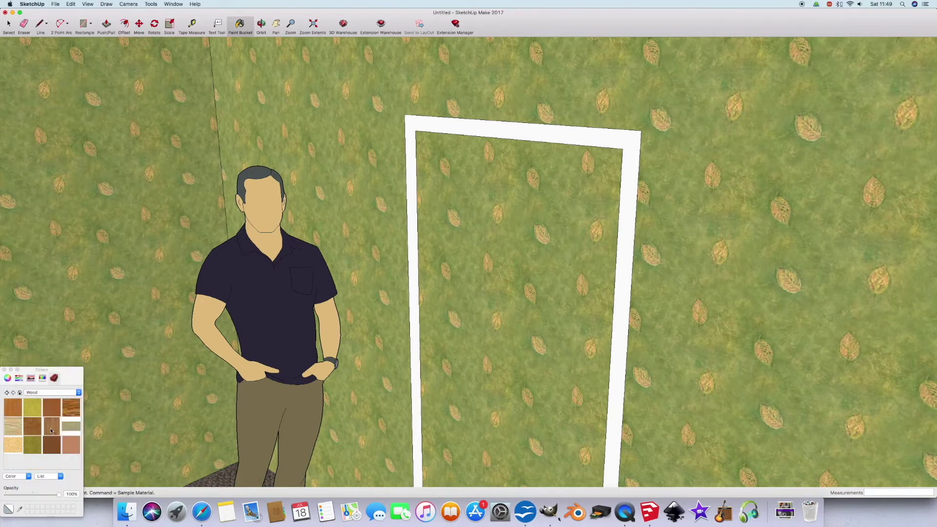
left_click(74, 445)
left_click(476, 314)
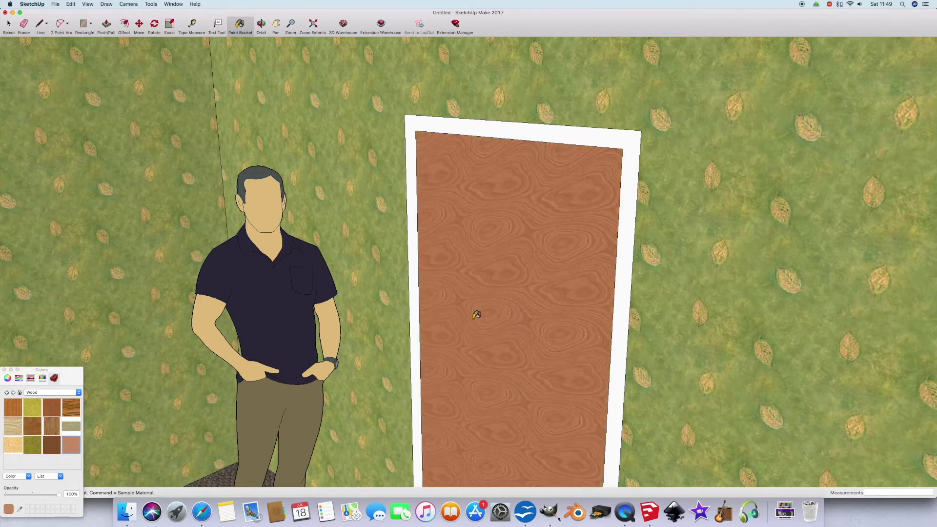
left_click(112, 27)
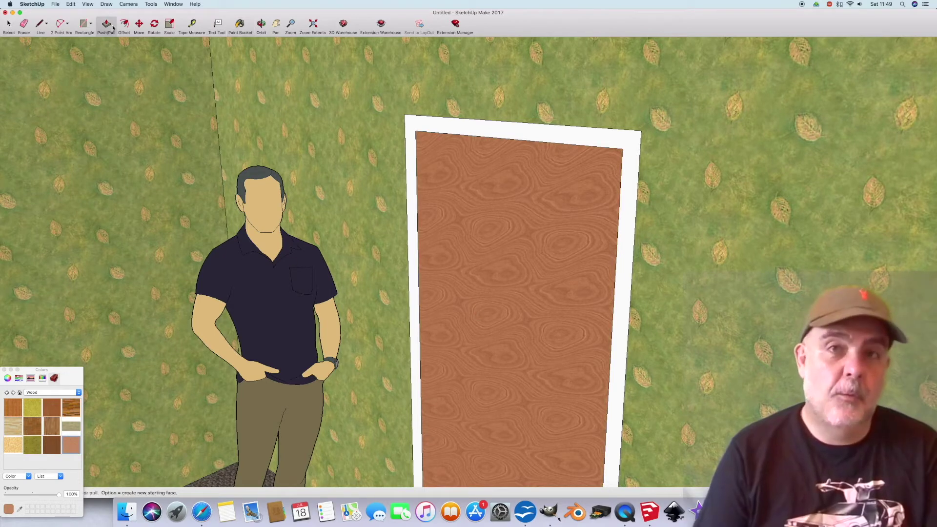
- Push the wooden door panel back to recess it into its frame
left_click(357, 102)
key("o")
scroll(428, 107, "down", 5)
left_click_drag(429, 107, 437, 176)
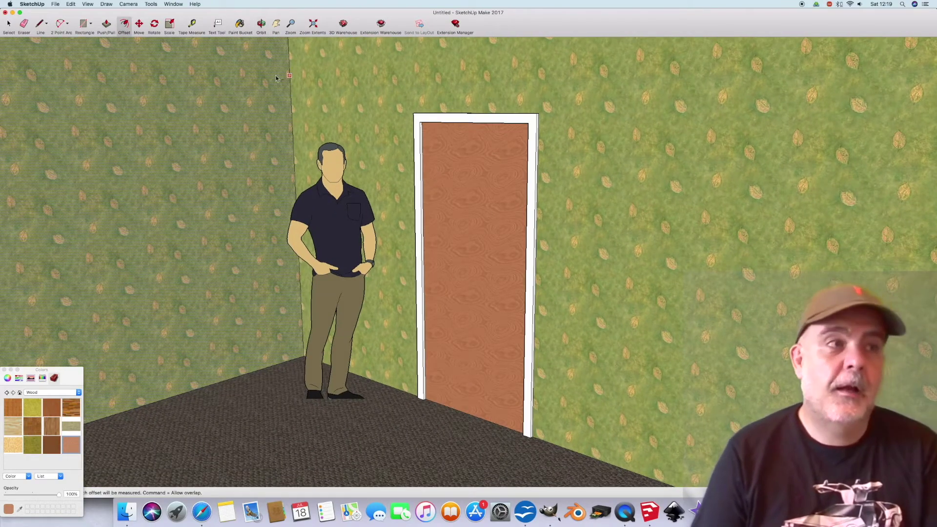
- Offset inset outlines on the left and right wall faces, redoing the right one
left_click(288, 76)
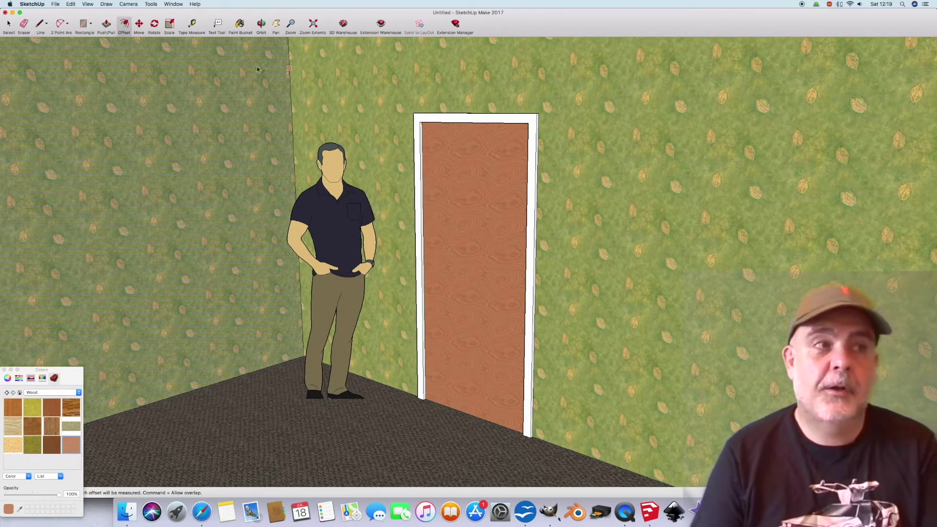
left_click(279, 89)
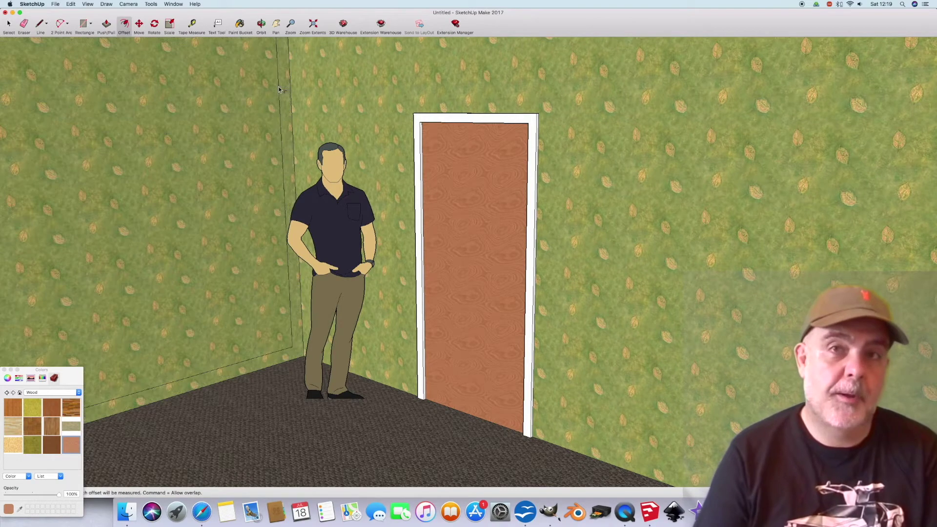
left_click(380, 321)
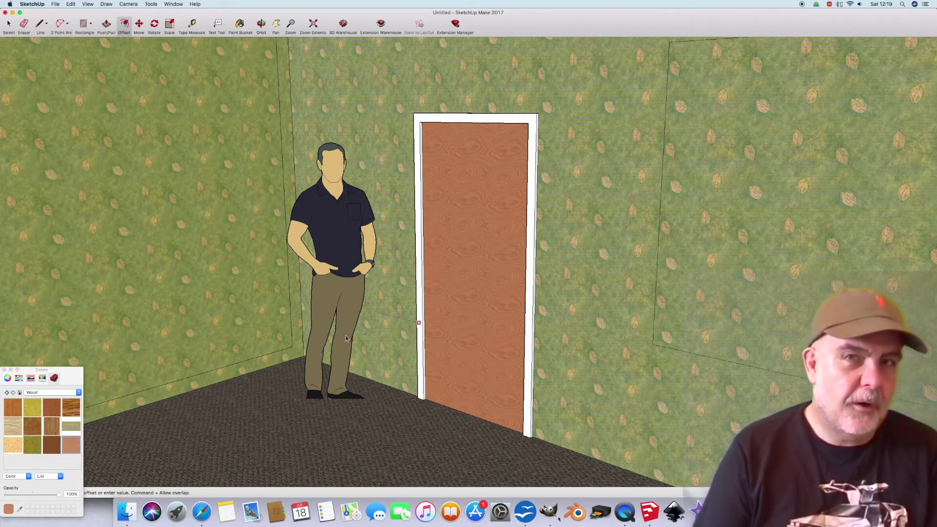
left_click(310, 324)
key("super+z")
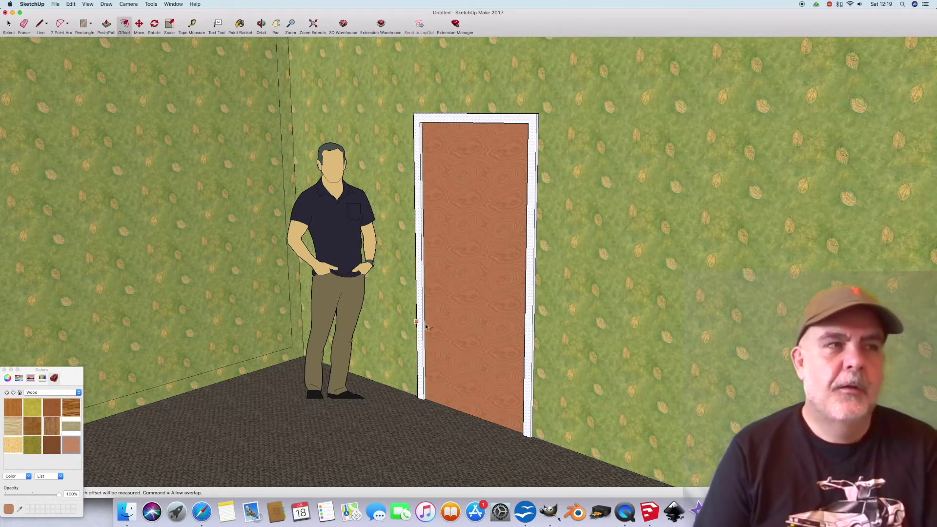
scroll(288, 347, "up", 5)
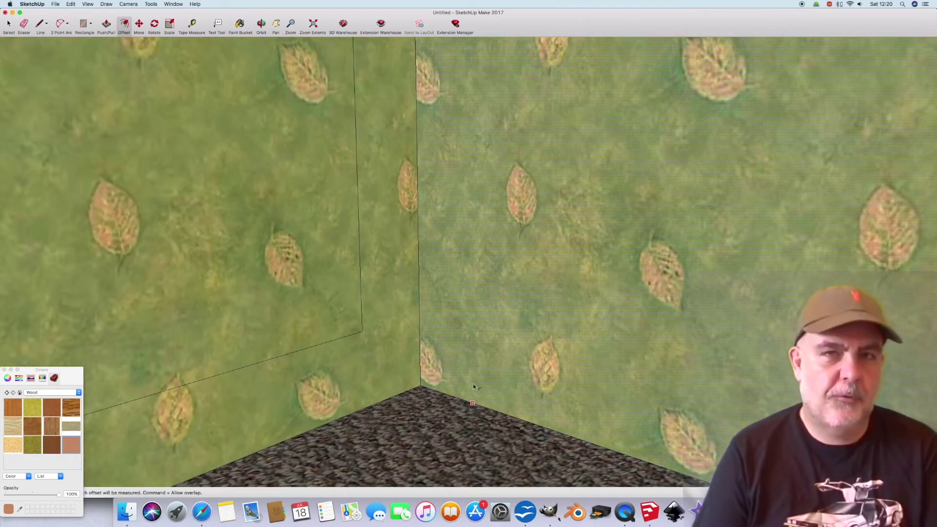
left_click(472, 387)
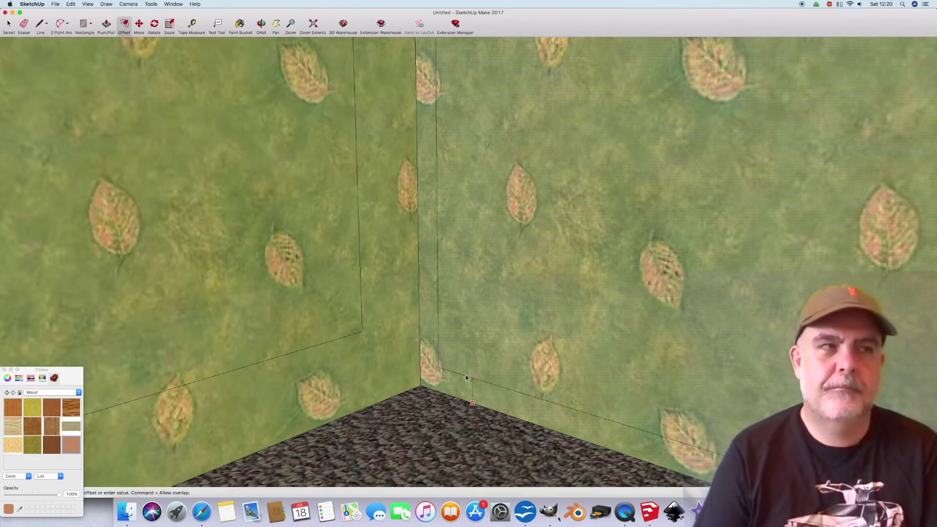
left_click(372, 334)
scroll(372, 335, "down", 5)
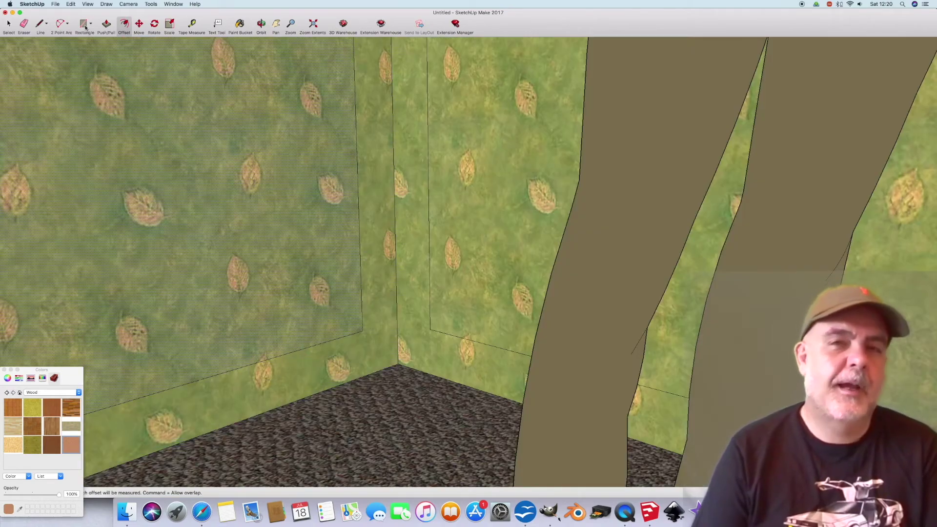
- Draw small rectangles at the lower corners of both walls for baseboard strips
left_click(84, 24)
left_click(362, 331)
left_click(396, 299)
left_click(429, 330)
left_click(398, 293)
scroll(534, 298, "down", 10)
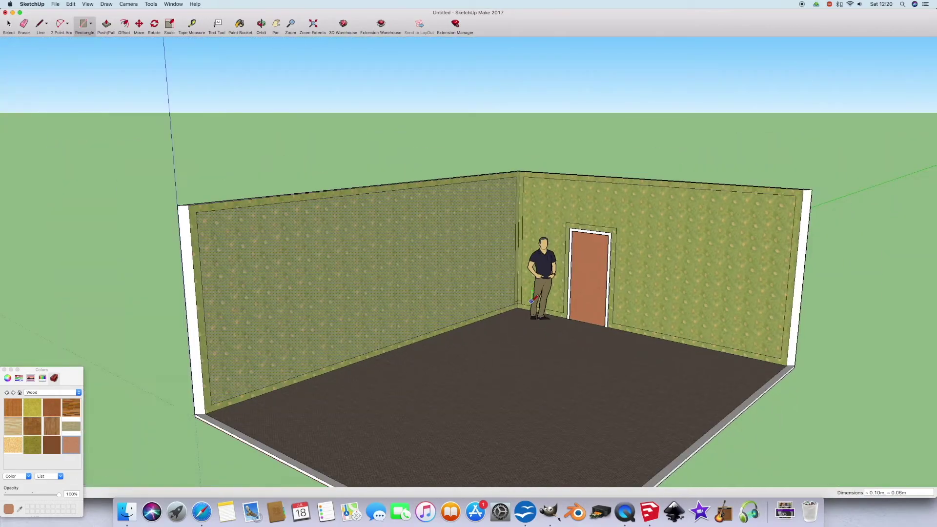
scroll(205, 407, "up", 5)
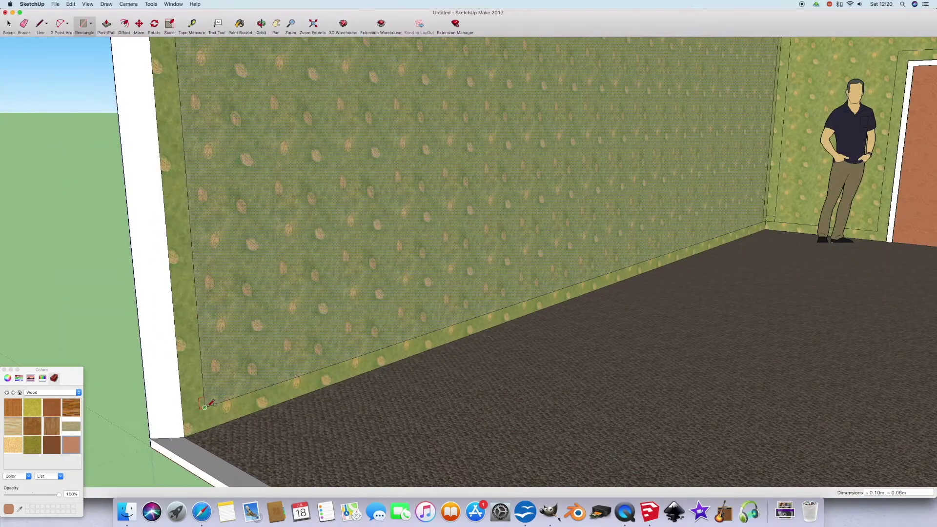
scroll(186, 392, "down", 6)
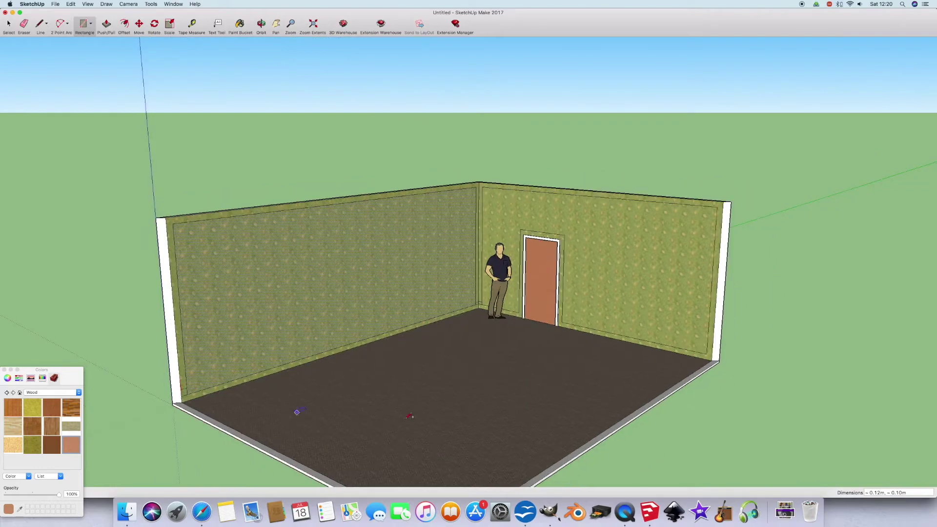
scroll(713, 356, "up", 8)
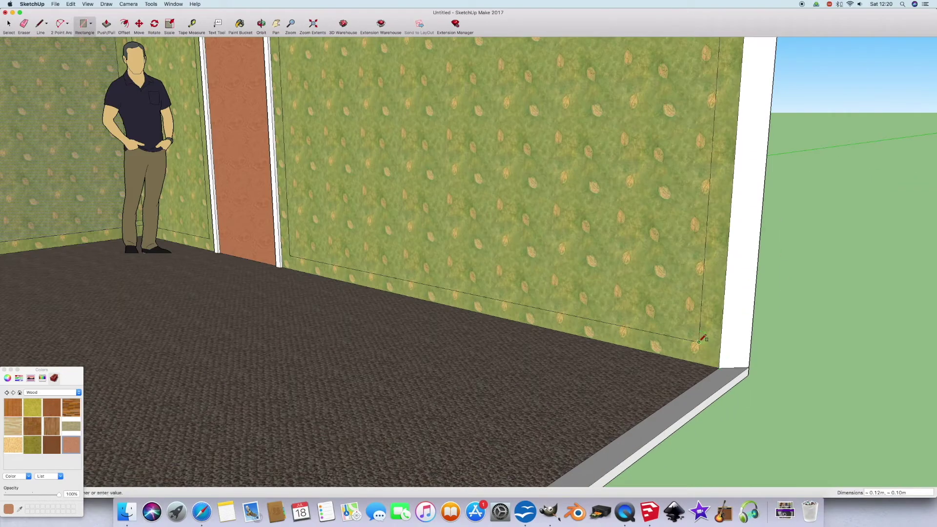
left_click(722, 327)
- Erase the right wall's vertical outline edge and the edges near the room corner
left_click(23, 27)
scroll(709, 319, "up", 1)
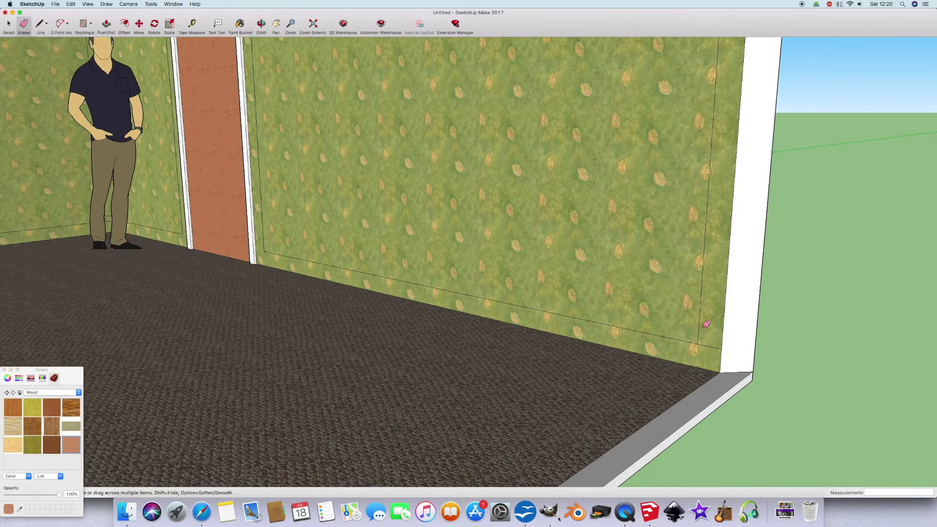
left_click(700, 324)
scroll(659, 314, "down", 2)
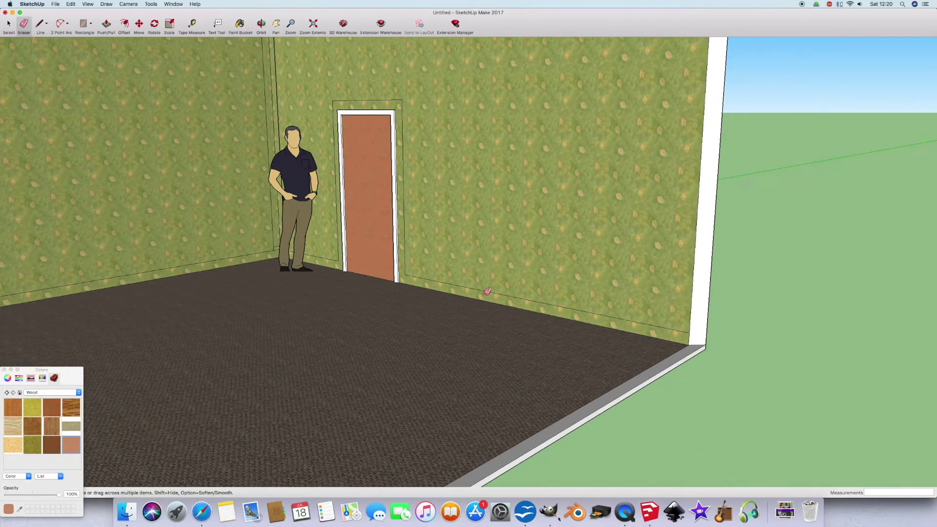
scroll(264, 244, "up", 5)
left_click_drag(438, 242, 430, 239)
left_click_drag(357, 246, 356, 246)
- Erase the left wall's vertical edge and the top outline edges of both walls
scroll(499, 252, "down", 10)
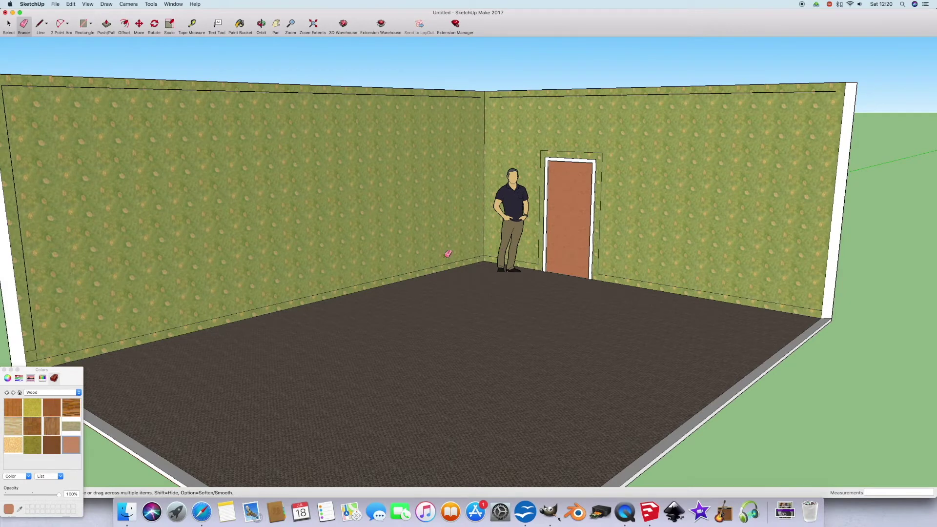
left_click_drag(39, 347, 41, 346)
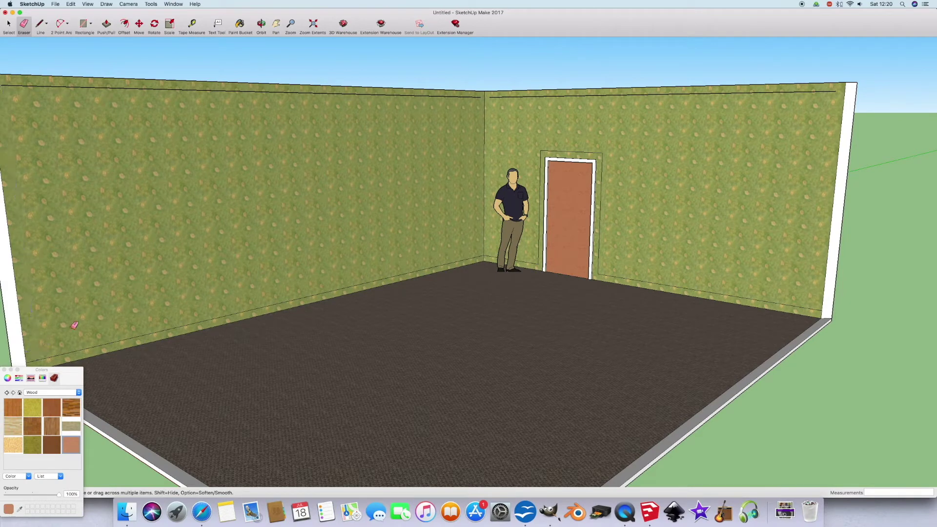
left_click_drag(510, 95, 503, 95)
left_click(477, 96)
left_click(252, 29)
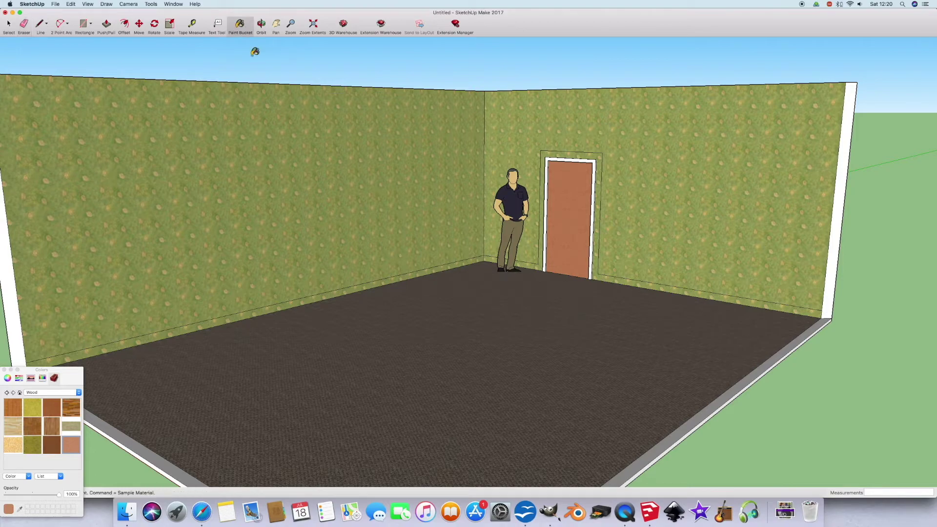
scroll(539, 255, "up", 10)
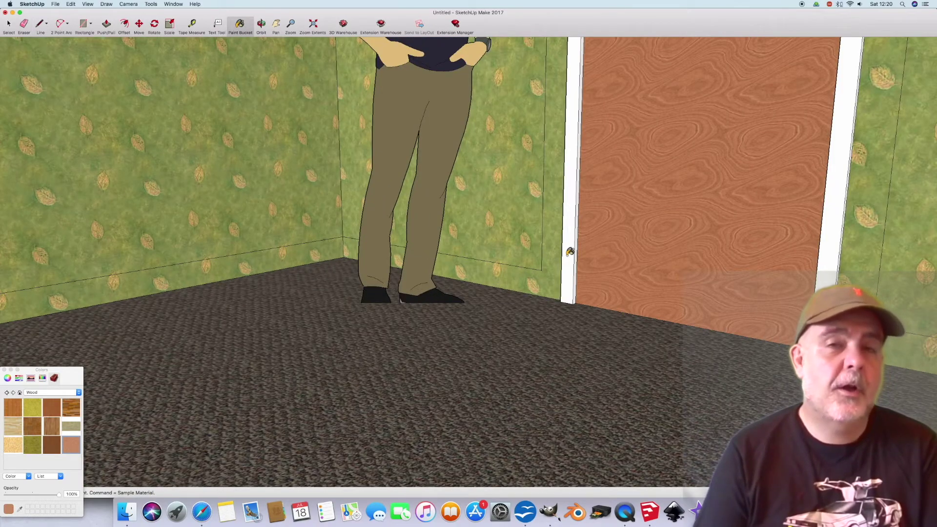
left_click(569, 252, "super")
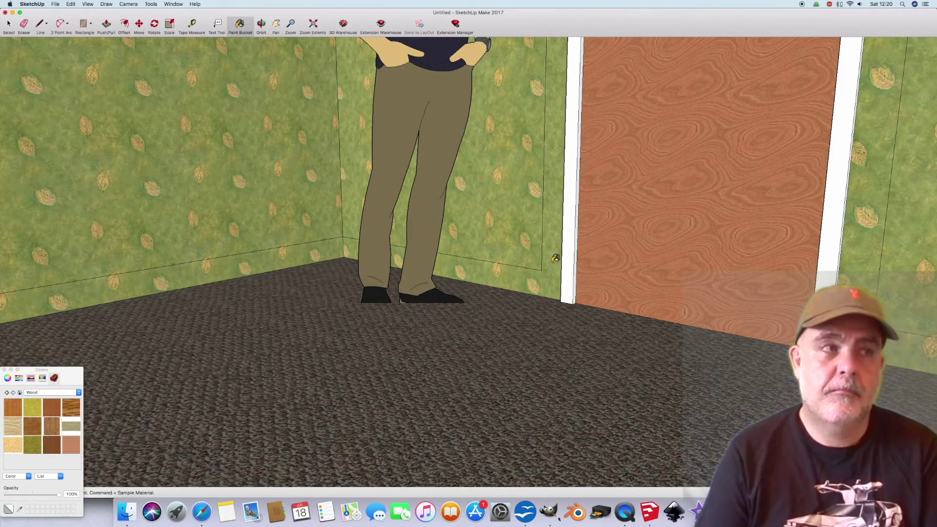
left_click(555, 258)
left_click(325, 252)
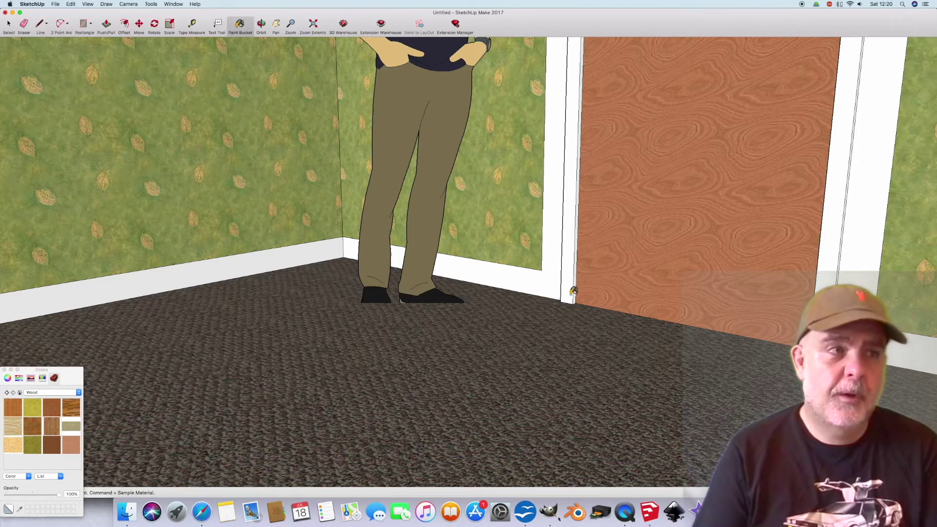
scroll(573, 291, "down", 2)
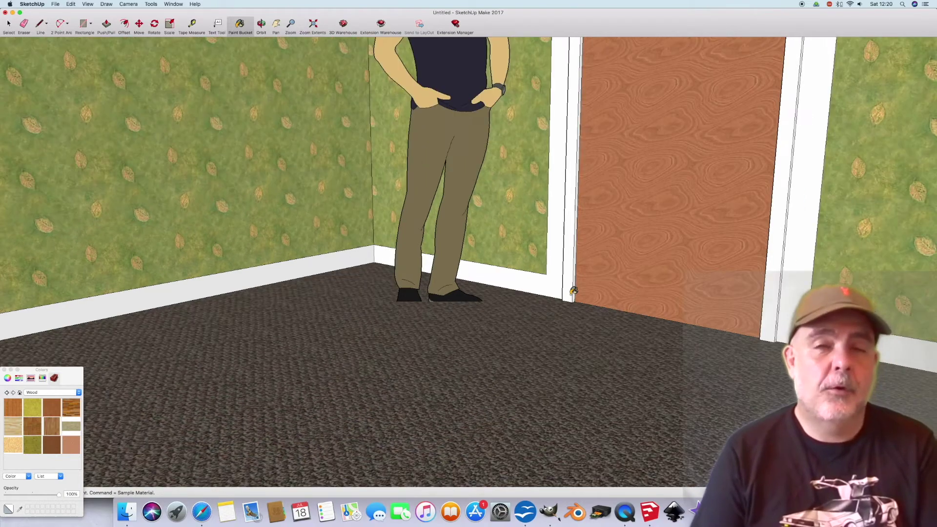
scroll(573, 292, "down", 2)
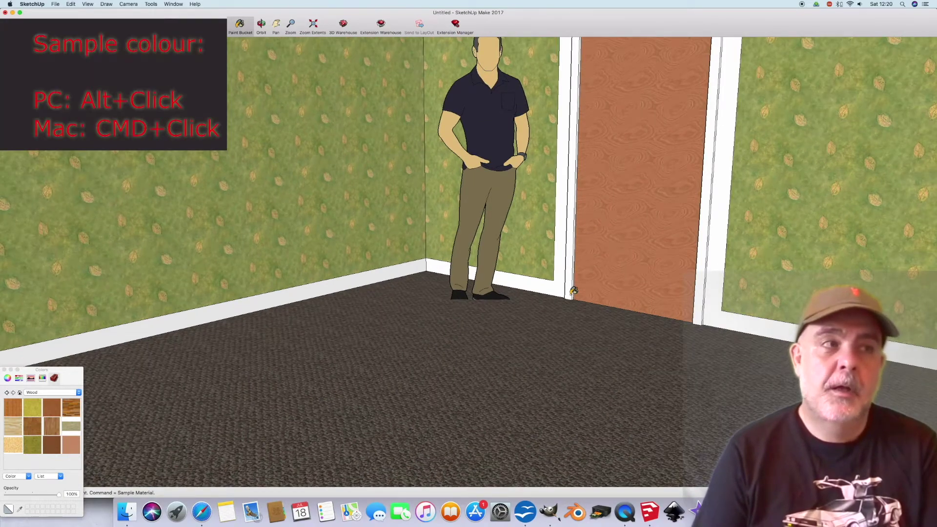
scroll(573, 291, "down", 3)
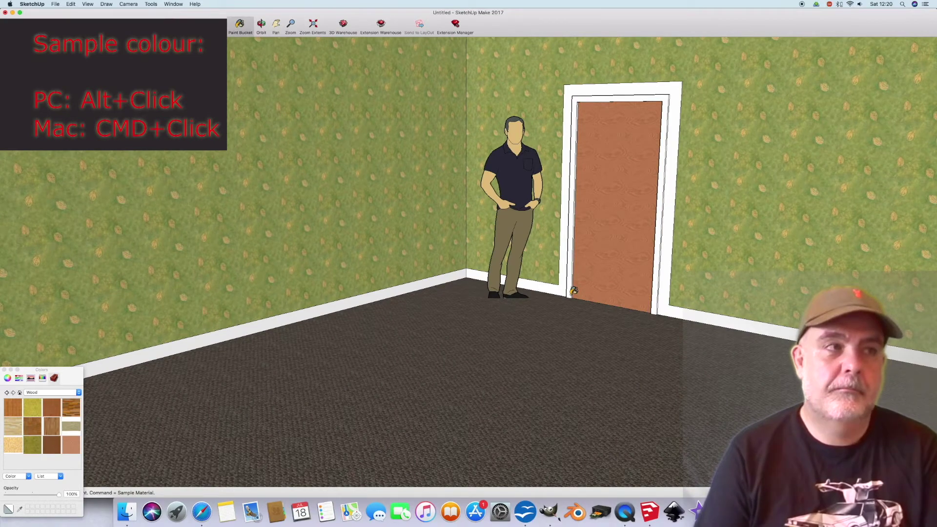
scroll(573, 291, "down", 2)
scroll(574, 290, "down", 1)
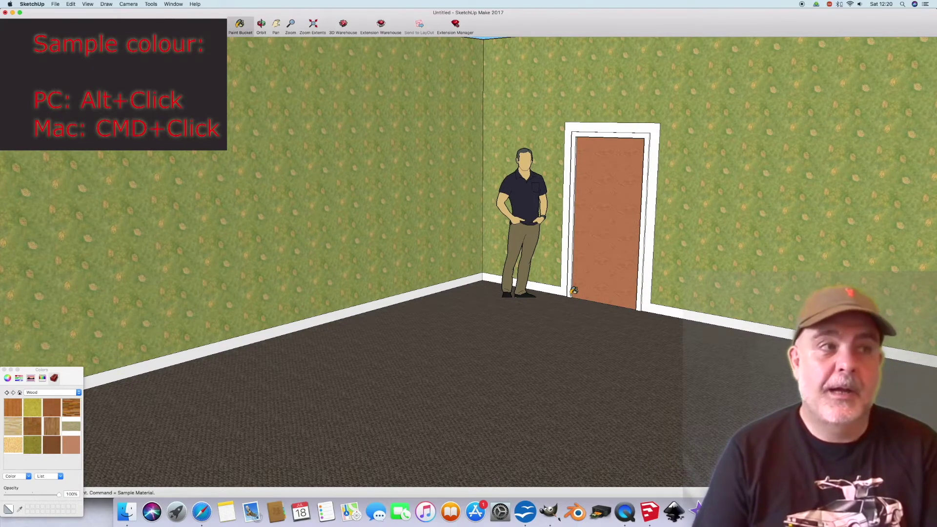
scroll(573, 291, "down", 1)
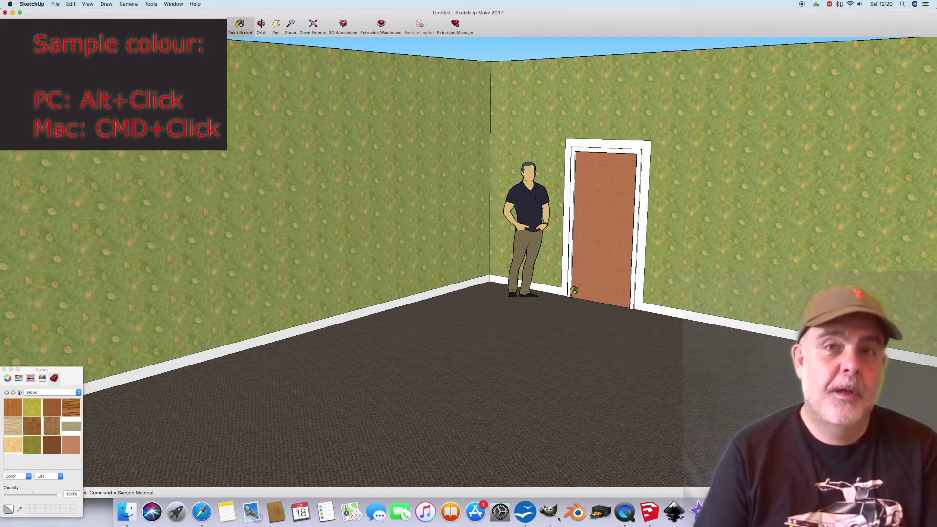
scroll(573, 291, "down", 1)
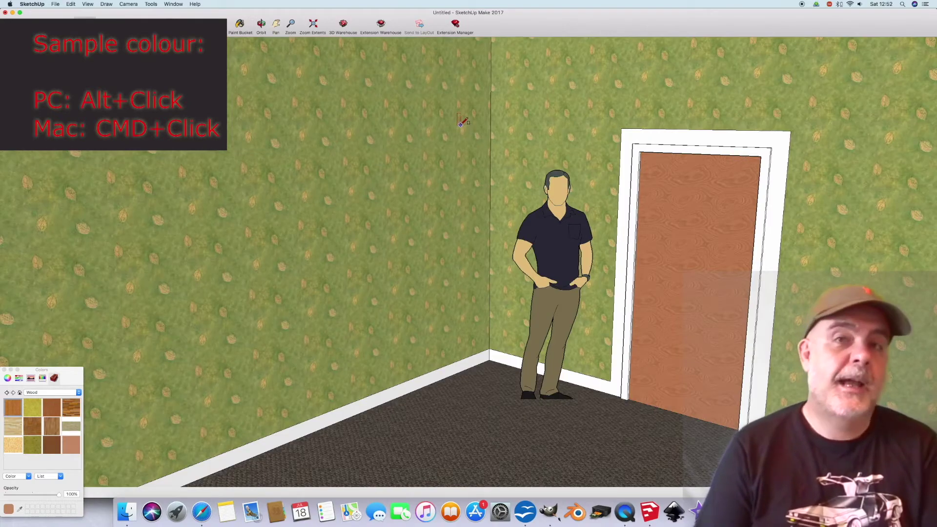
- Draw a wide window rectangle on the left wall and offset an inset border inside it
left_click(459, 114)
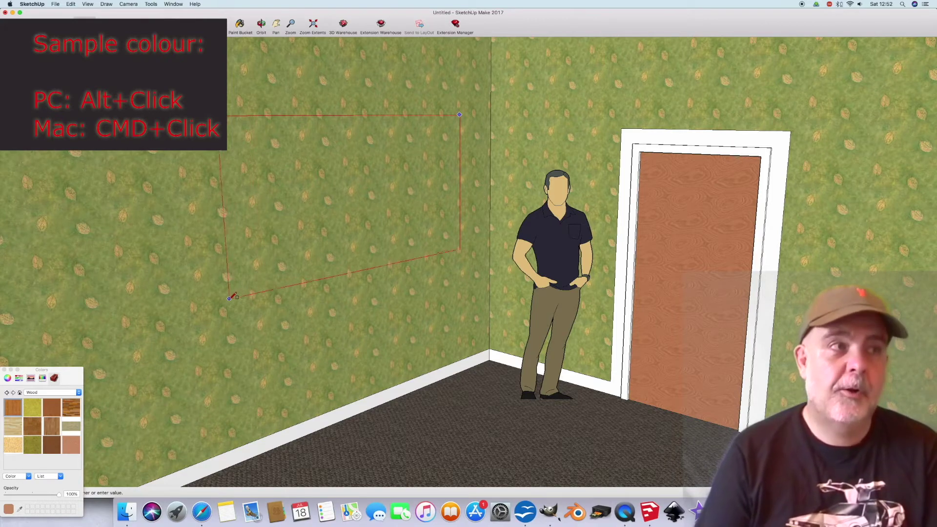
left_click(228, 299)
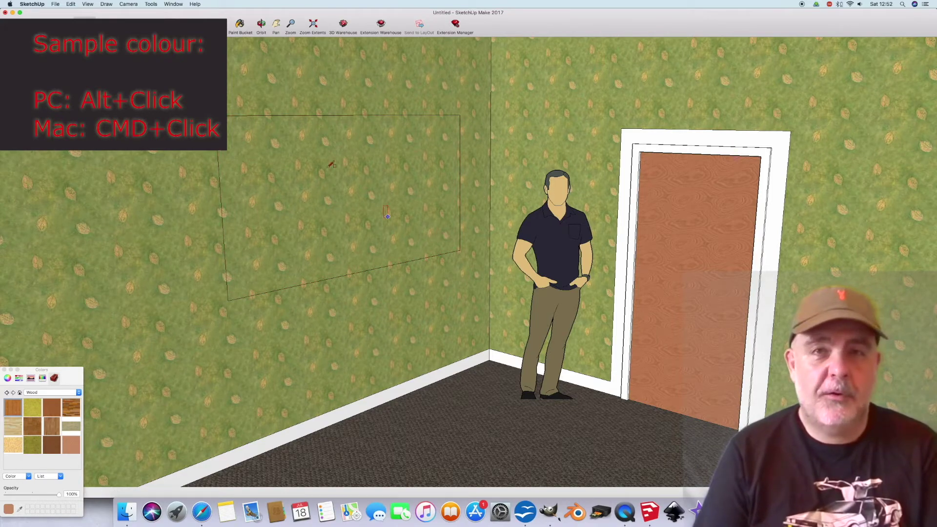
key("f")
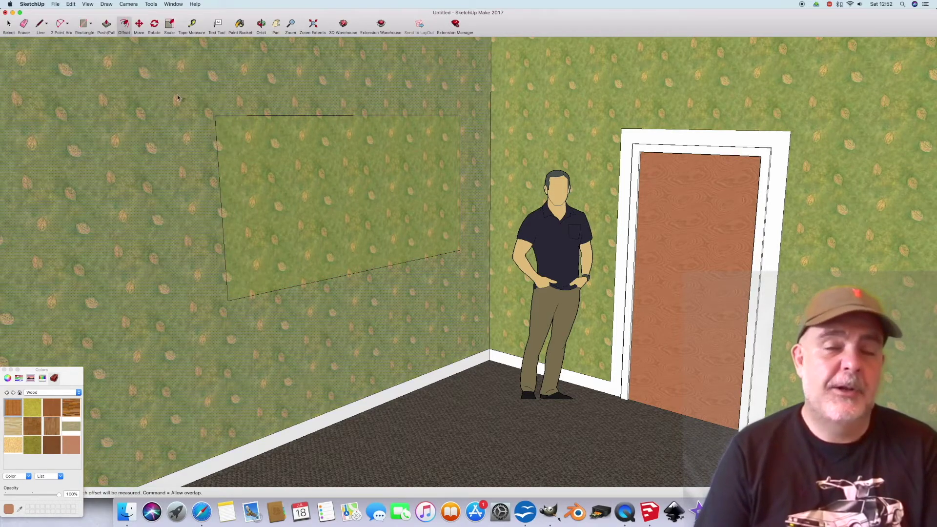
left_click(223, 128)
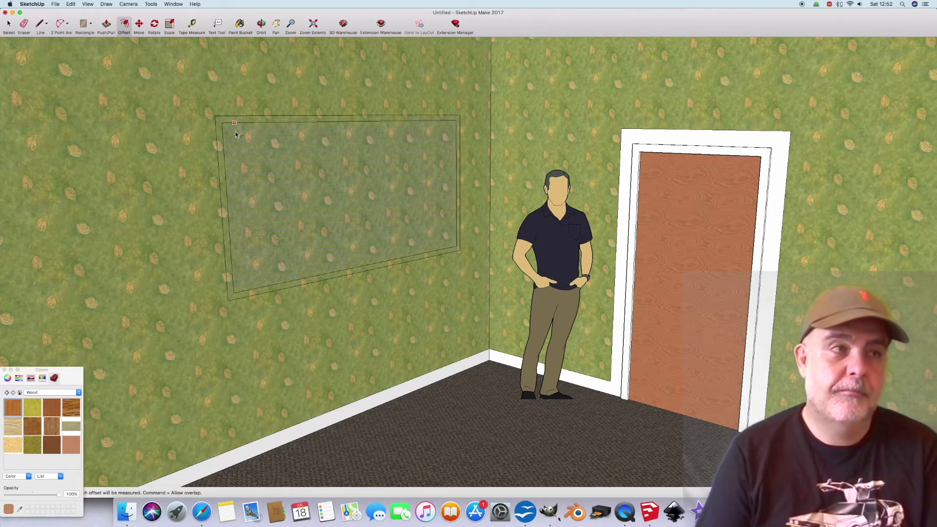
left_click(235, 134)
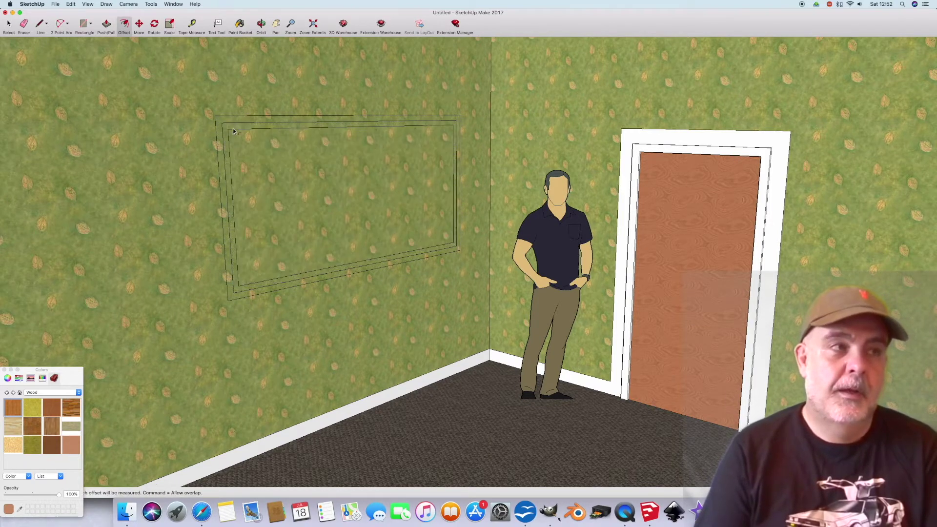
left_click(84, 25)
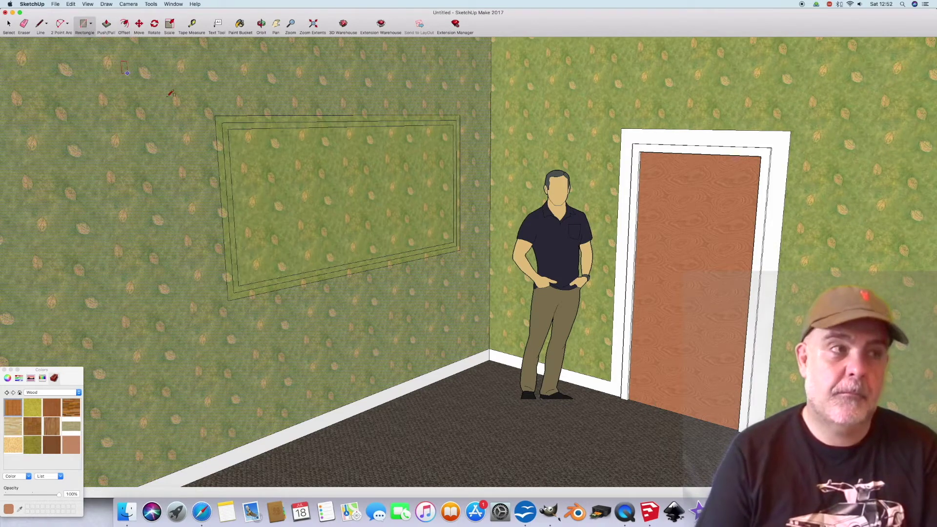
- Split the window's inner panel into four panes with midpoint-snapped vertical and horizontal divisions
left_click(227, 129)
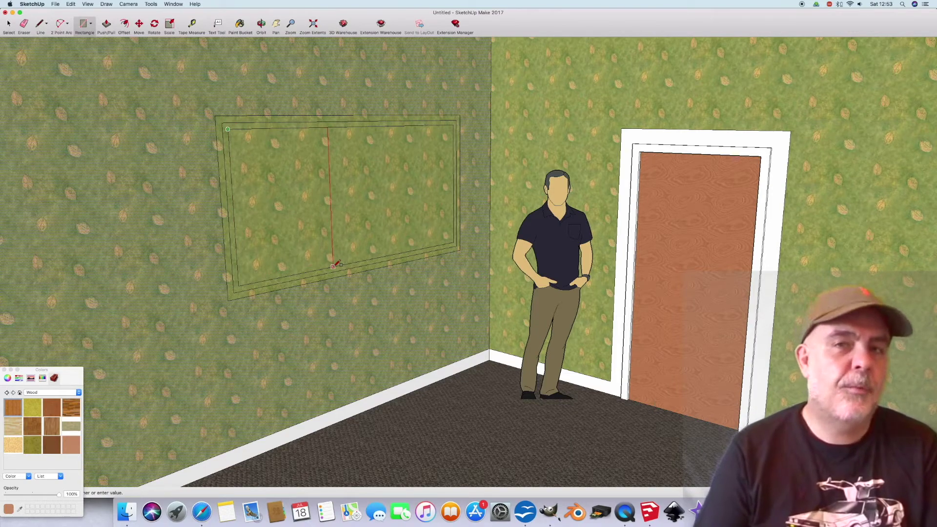
left_click(362, 261)
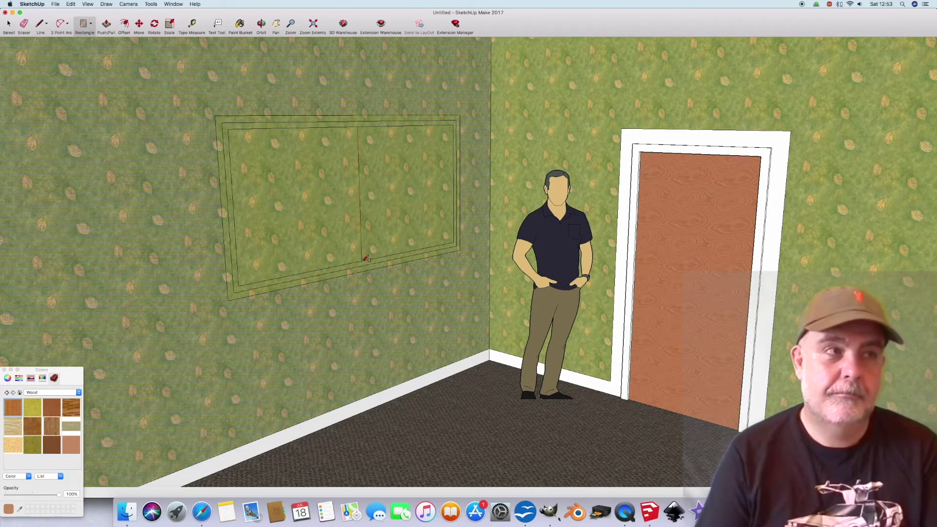
left_click(228, 130)
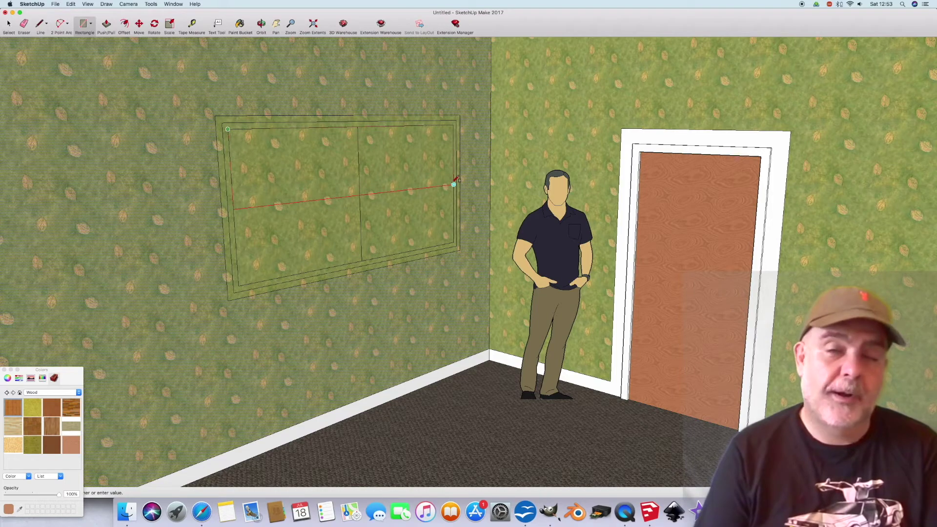
left_click(454, 183)
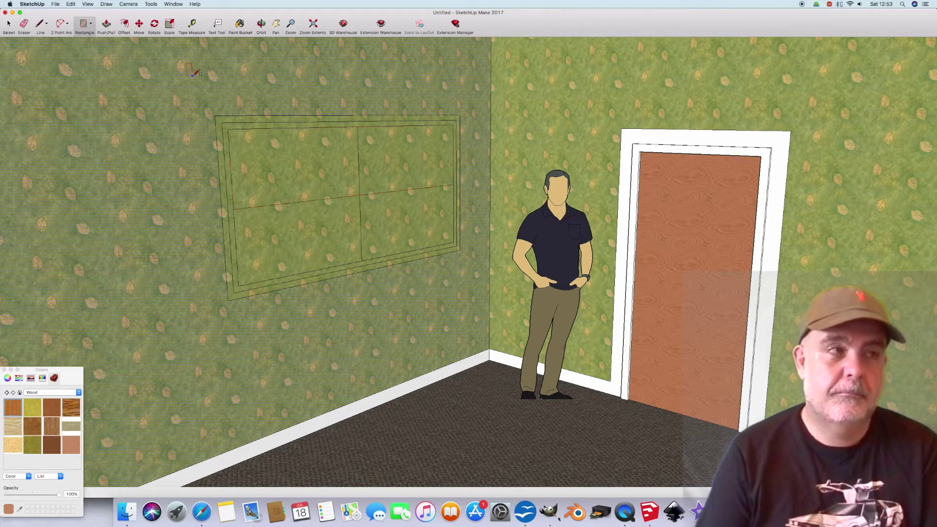
left_click(125, 25)
scroll(349, 150, "up", 3)
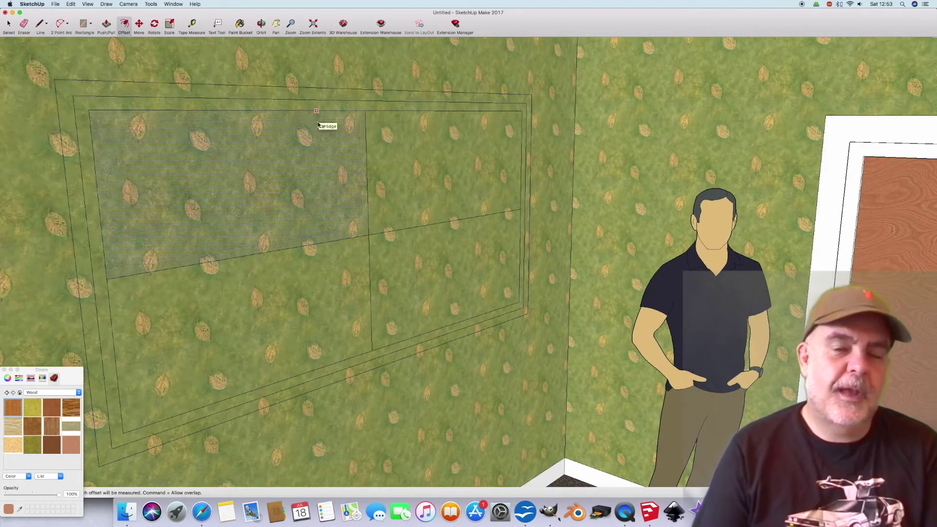
- Offset each of the four window panes inward to give each its own inset outline
left_click(324, 126)
left_click(379, 116)
left_click(389, 111)
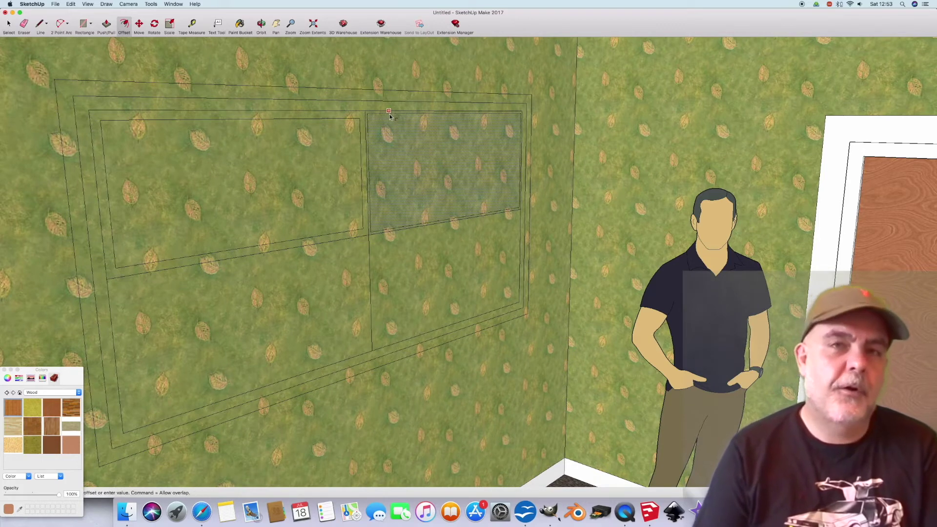
left_click(359, 120)
left_click(361, 259)
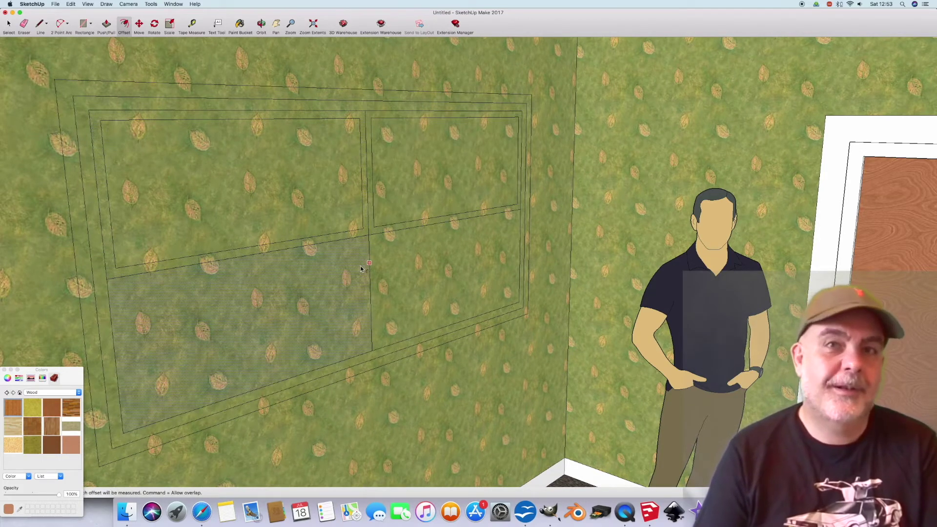
left_click(367, 233)
left_click(379, 251)
left_click(368, 224)
- Erase the central cross lines between the panes so mullion strips remain
key("e")
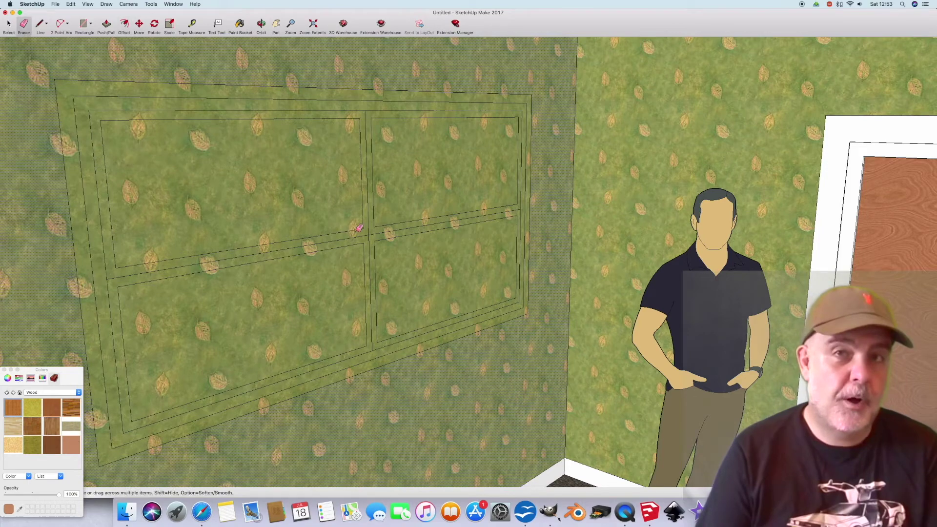
left_click_drag(372, 233, 374, 232)
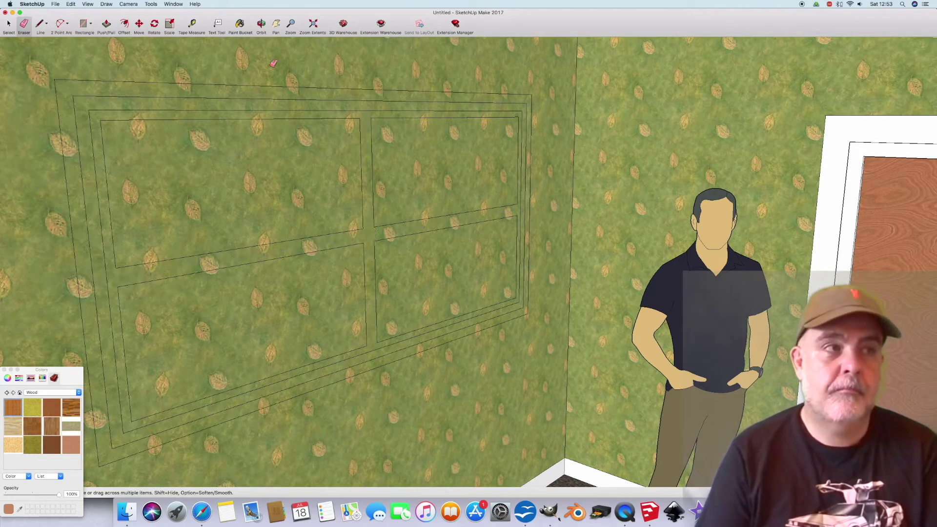
left_click(240, 27)
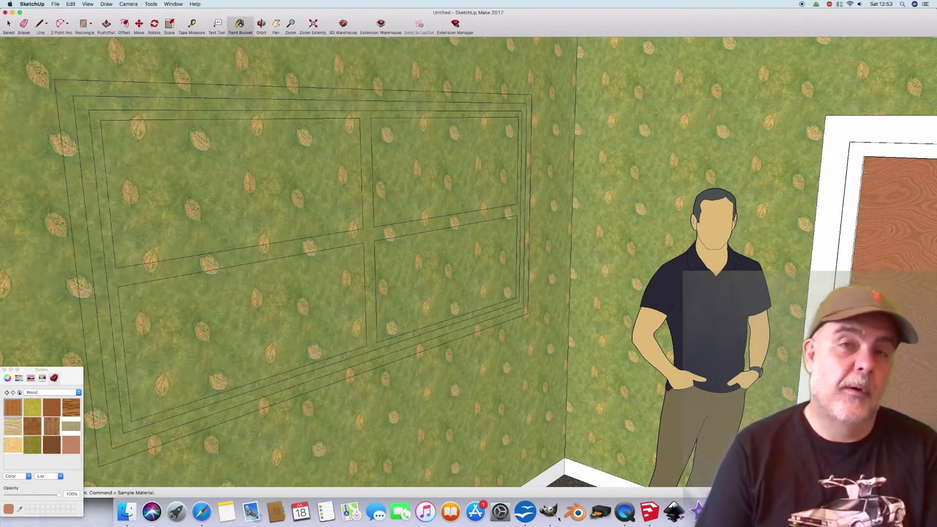
- Paint the window frame, mullions and inner and outer border bands with the default white material
left_click(455, 228, "super")
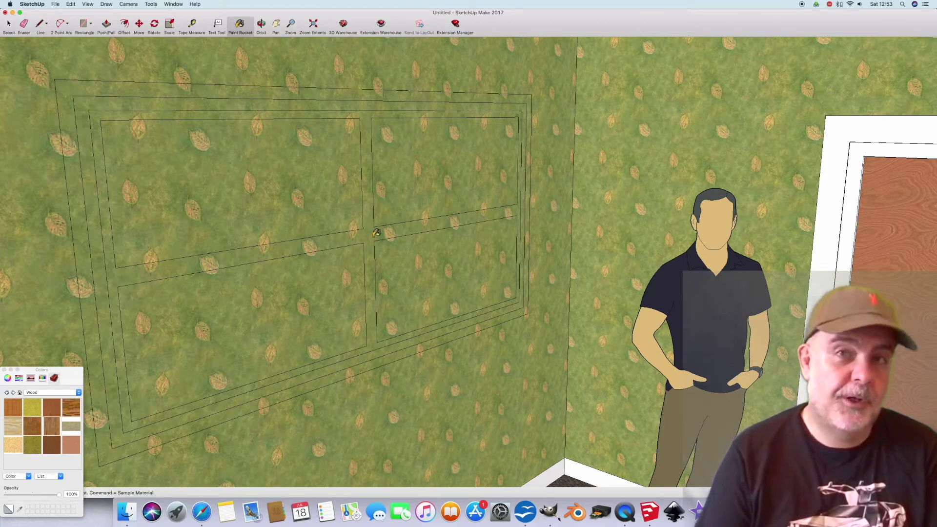
left_click(372, 232)
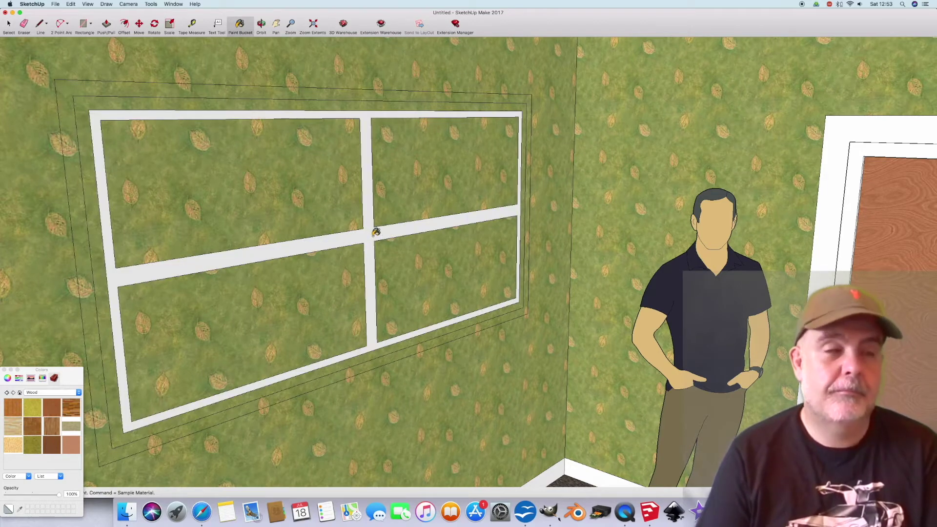
left_click(205, 101)
left_click(206, 89)
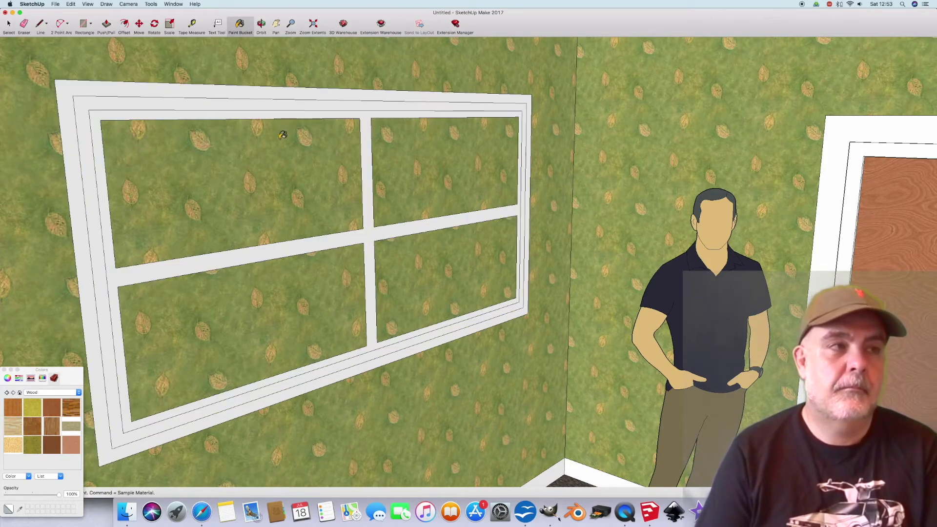
- Fill all four window panes with a solid blue colour
left_click(79, 393)
left_click(7, 379)
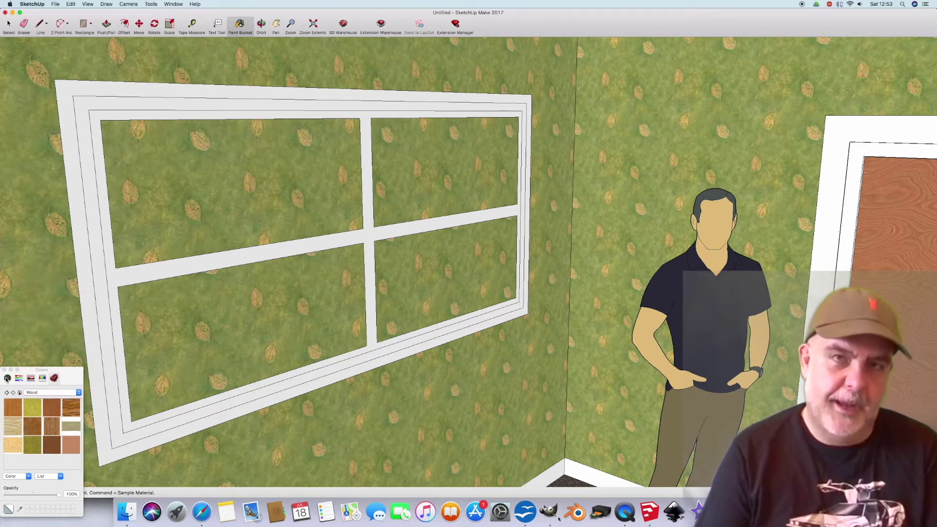
left_click(23, 452)
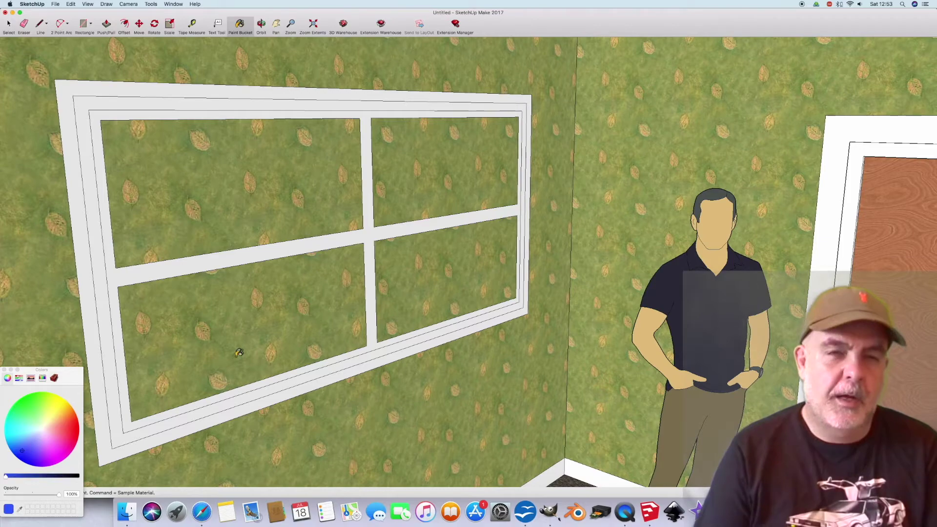
left_click(237, 351)
left_click(240, 208)
left_click(410, 179)
left_click(416, 266)
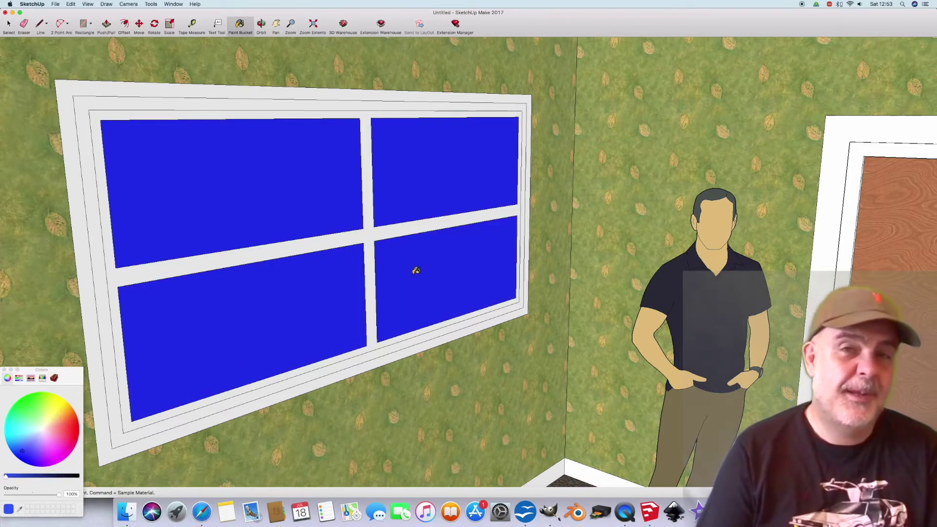
left_click(106, 24)
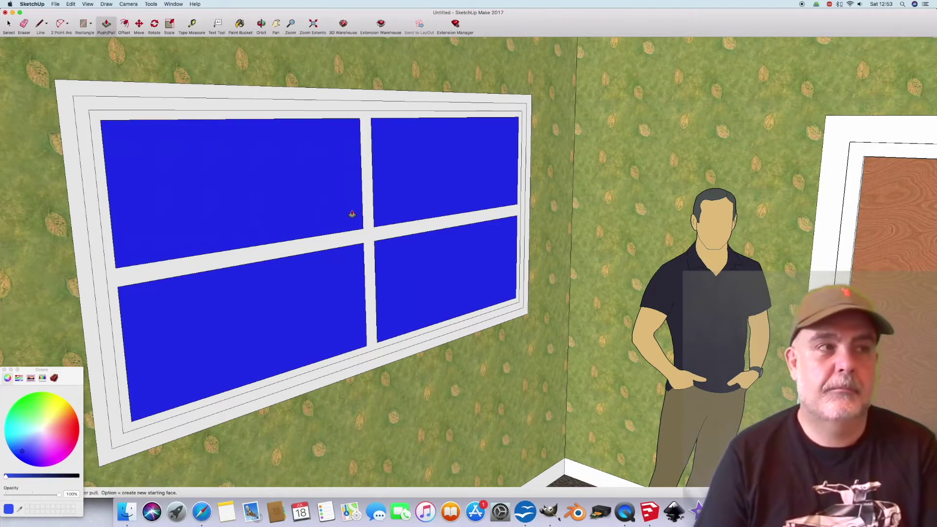
- Push/Pull the window frame so the panes sit recessed behind it
double_click(369, 235)
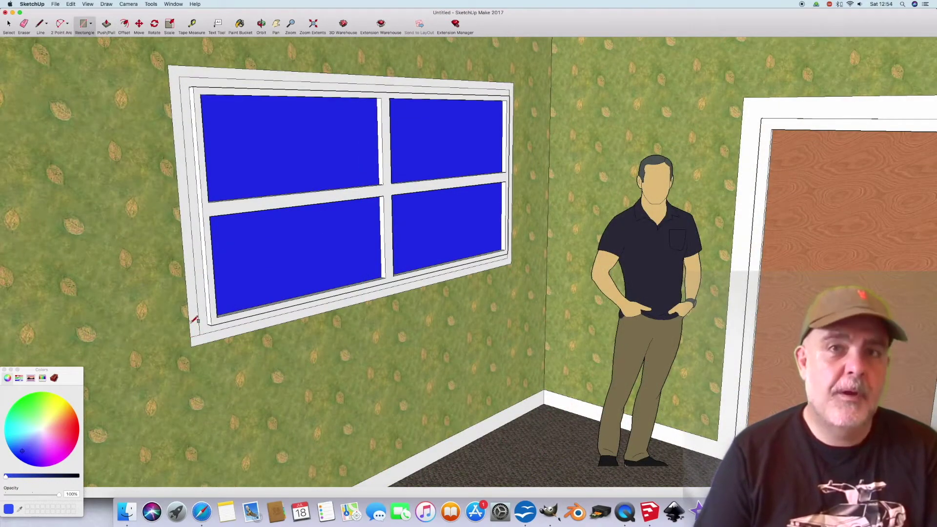
scroll(537, 274, "up", 5)
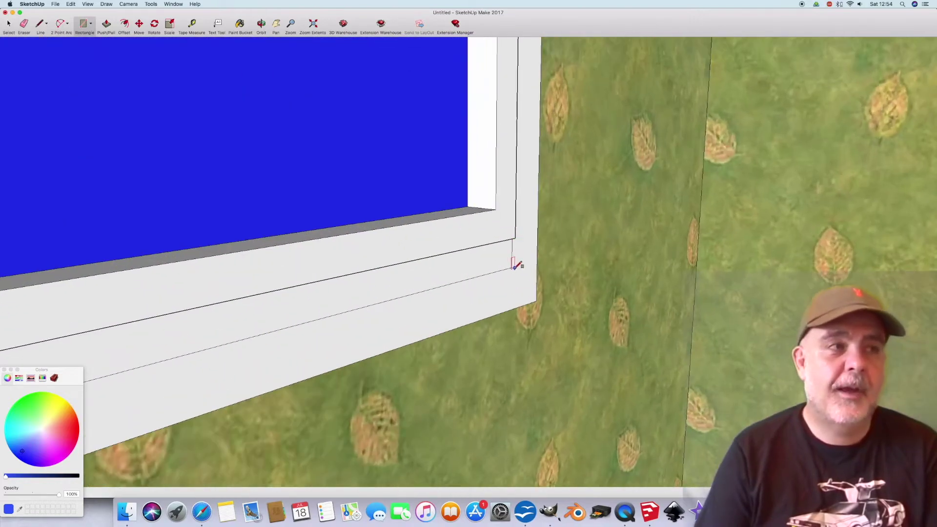
left_click(512, 267)
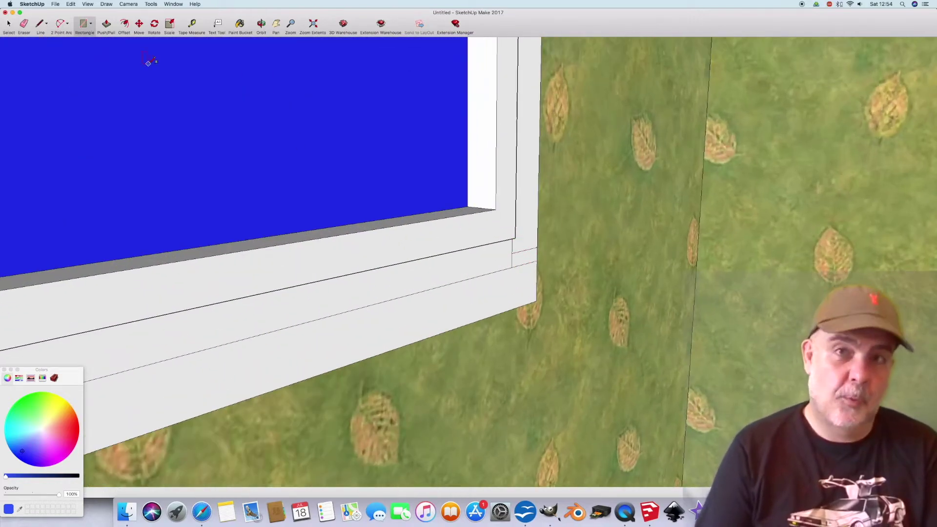
key("e")
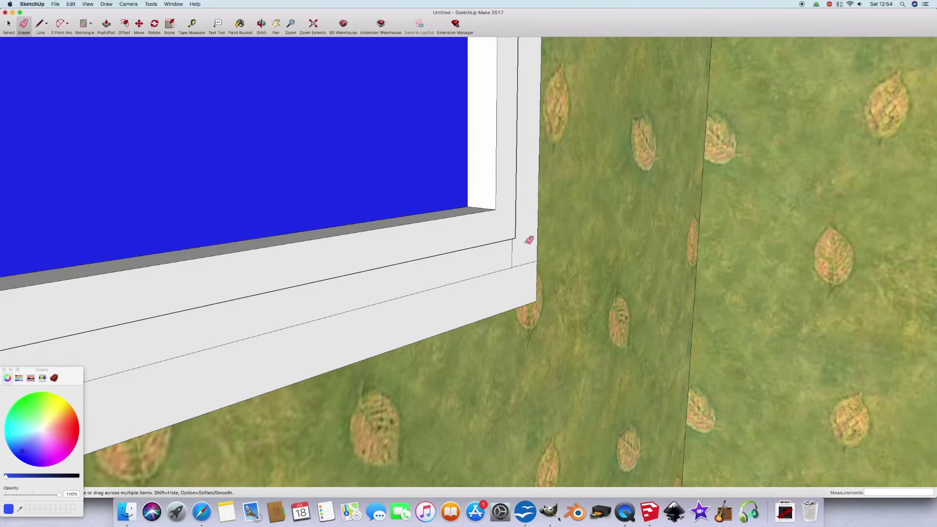
scroll(529, 232, "down", 2)
scroll(529, 233, "down", 5)
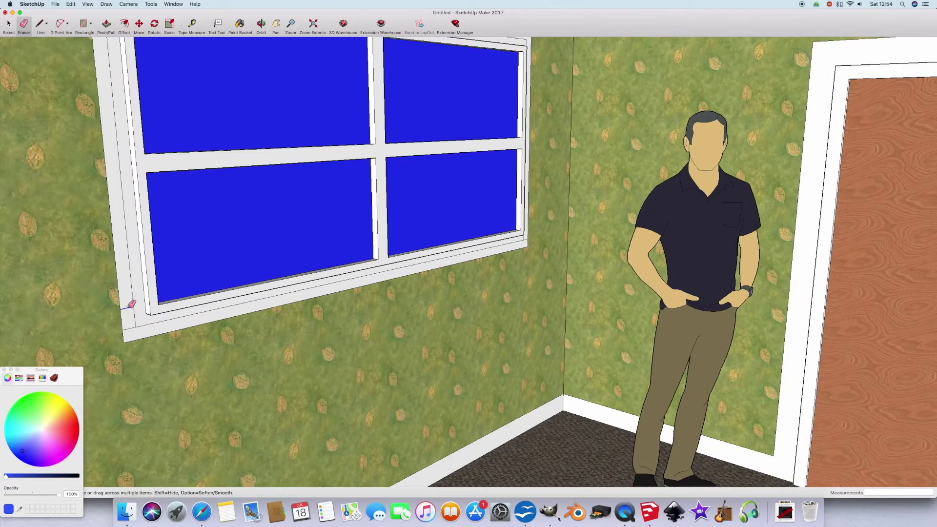
left_click(106, 26)
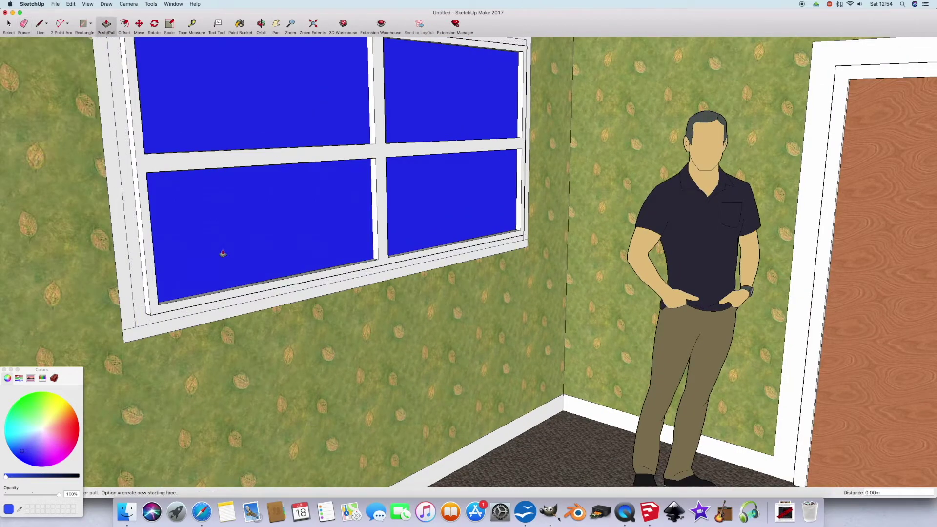
- Pull out a 0.10m sill along the frame's bottom and extend its left side outward
left_click(254, 307)
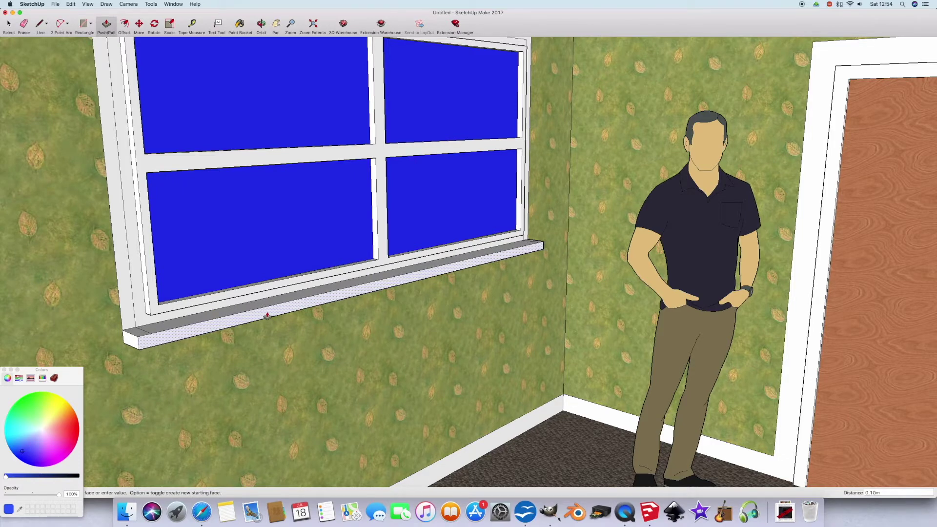
left_click(267, 315)
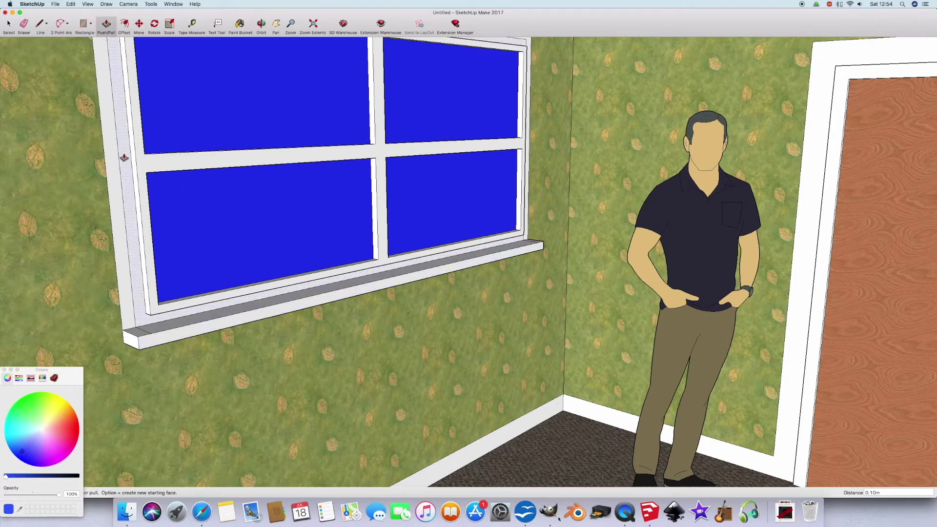
left_click(108, 131)
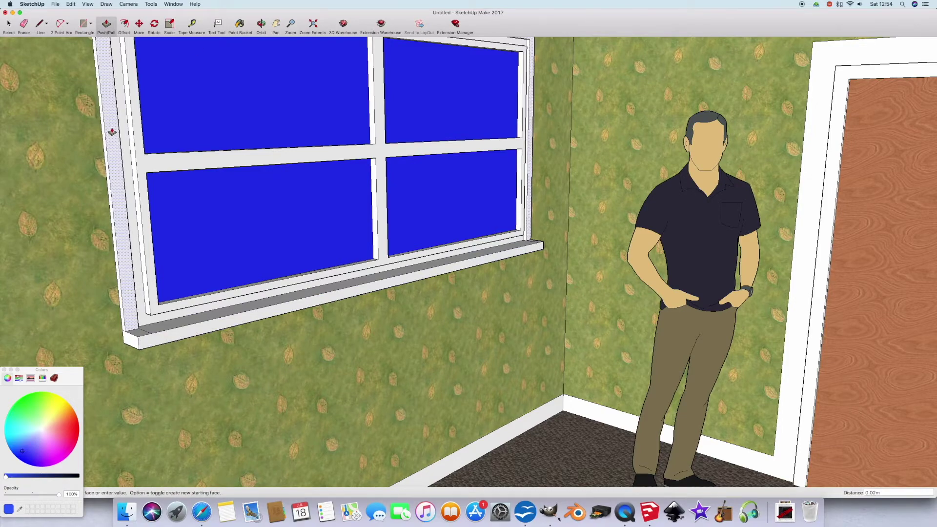
left_click(117, 174)
left_click(261, 23)
left_click_drag(320, 101, 306, 108)
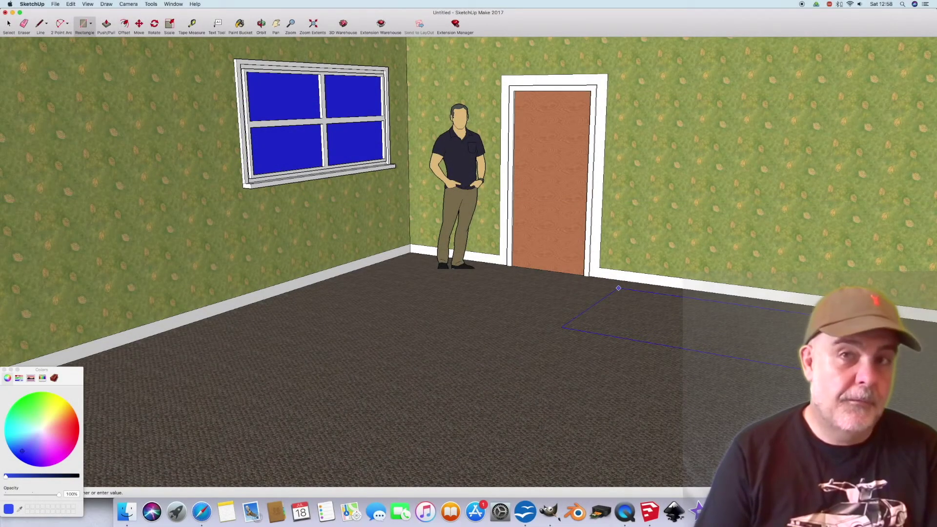
- Paint the floor rectangle dark brown wood and raise it into a waist-high box
left_click(55, 378)
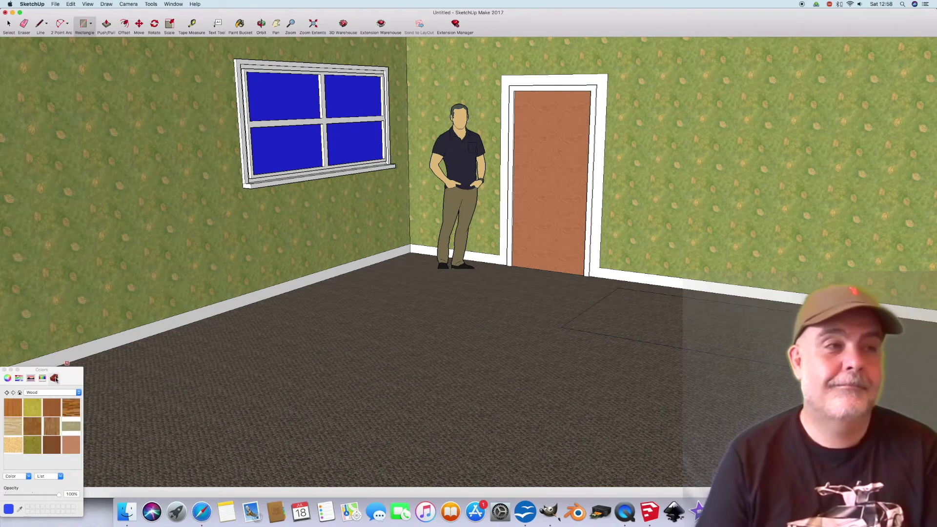
left_click(13, 407)
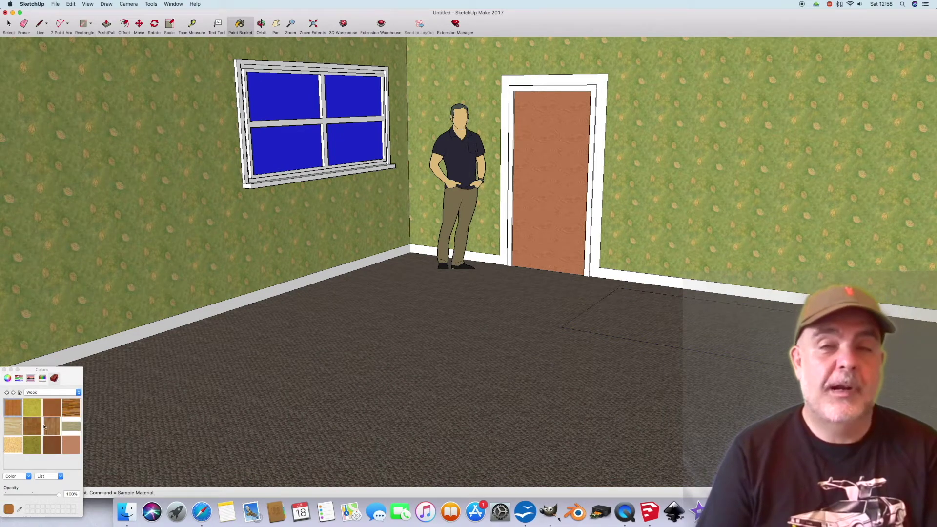
left_click(51, 443)
left_click(644, 309)
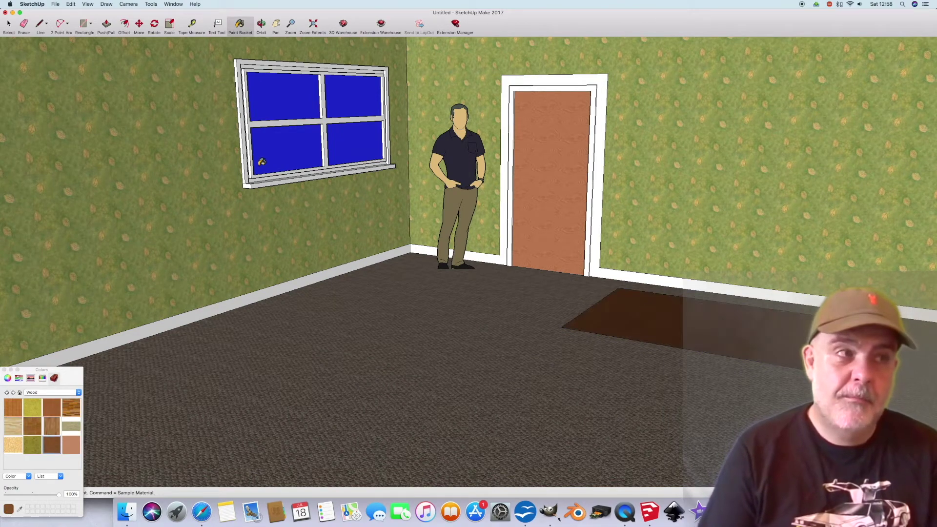
left_click(107, 24)
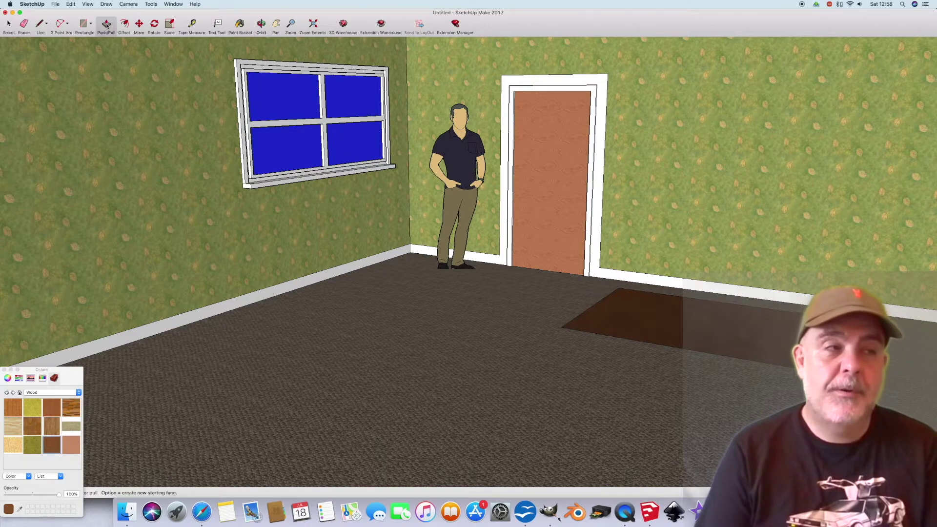
left_click(657, 311)
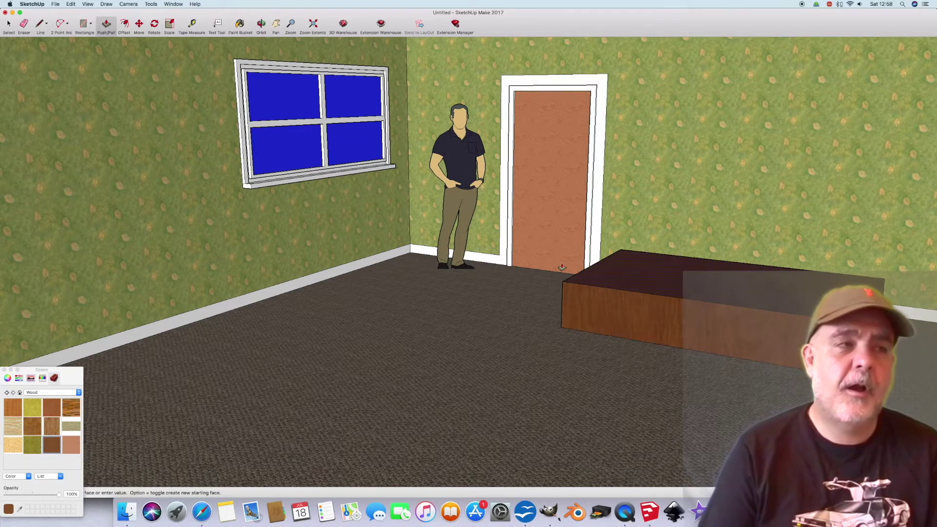
left_click(472, 215)
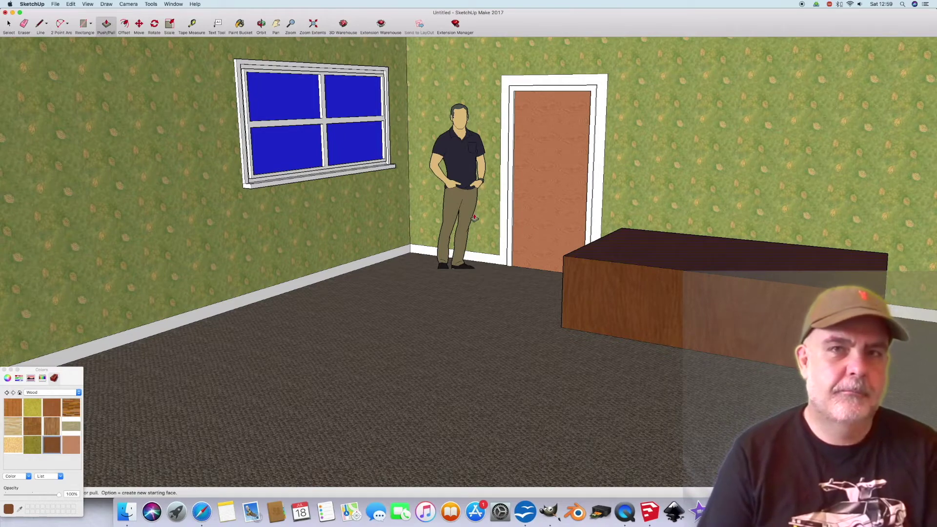
- Erase the edge along the box's front bottom to free the front panel
left_click(124, 24)
left_click(581, 281)
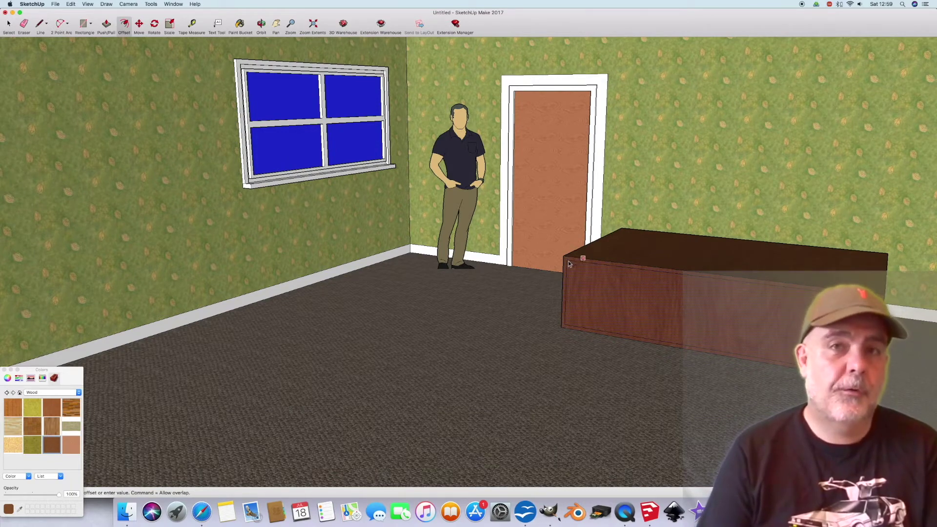
key("r")
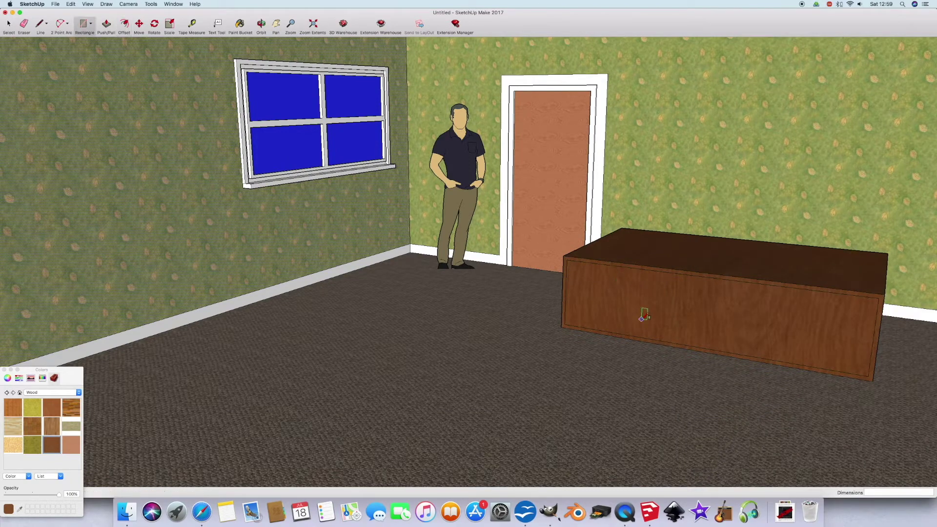
scroll(870, 375, "up", 3)
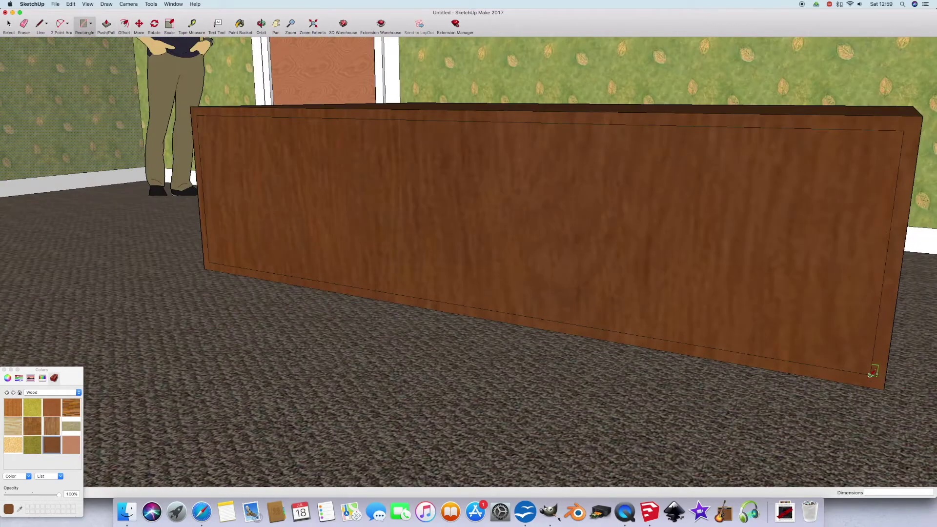
left_click(209, 262)
key("e")
left_click(226, 263)
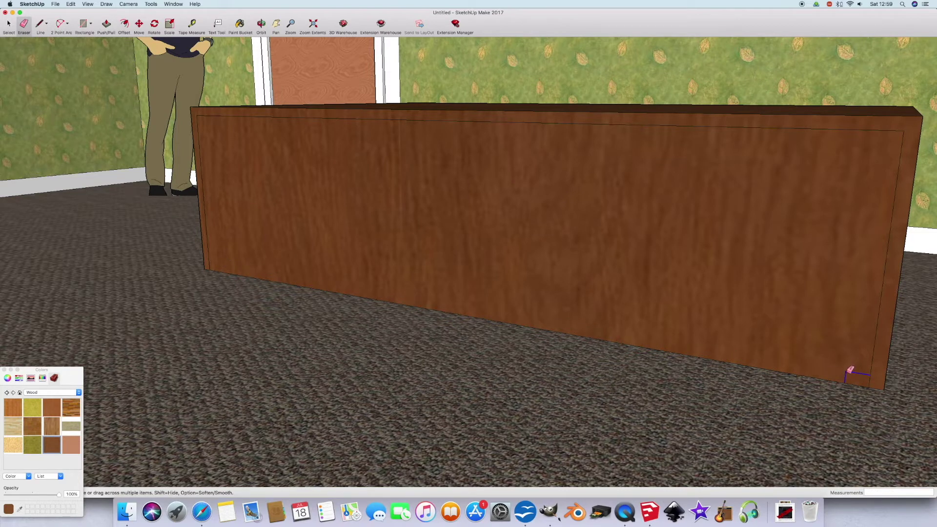
- Push the desk's front panel back to open legroom underneath
left_click(106, 25)
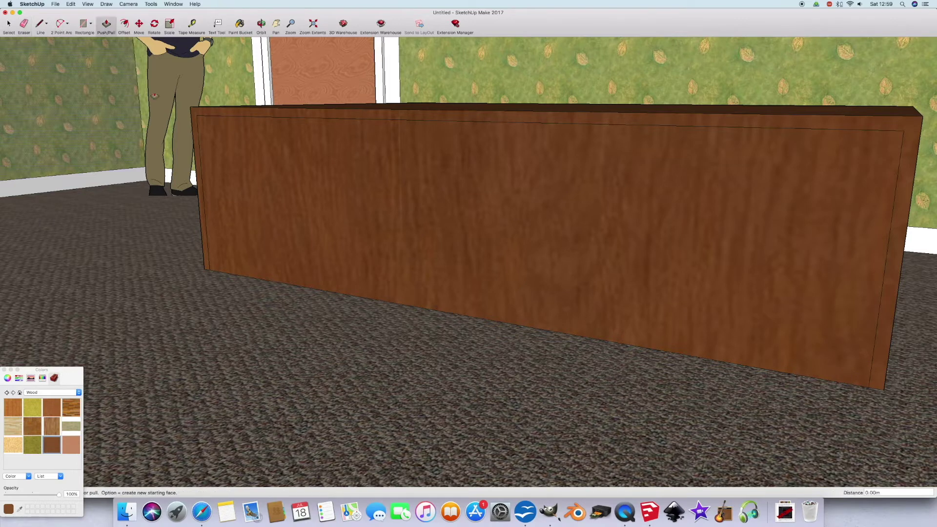
left_click_drag(339, 227, 486, 226)
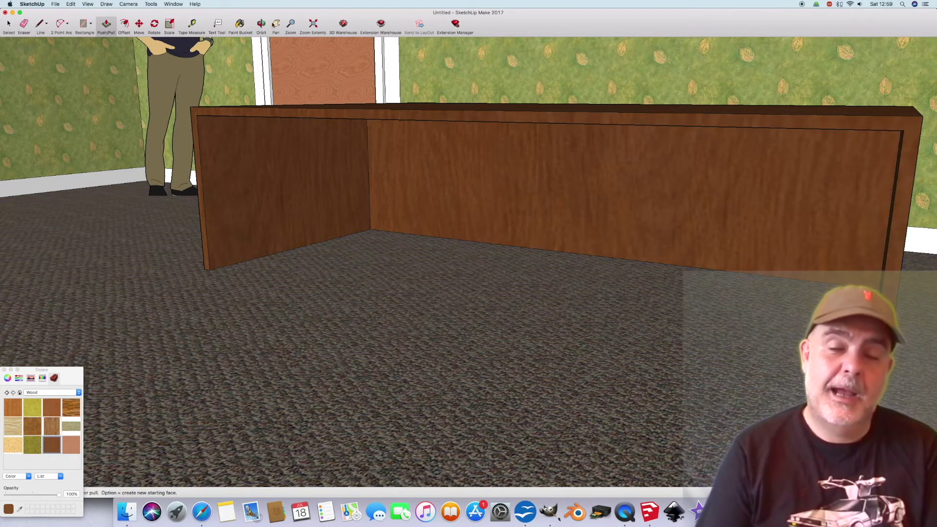
left_click(262, 25)
left_click_drag(592, 164, 721, 173)
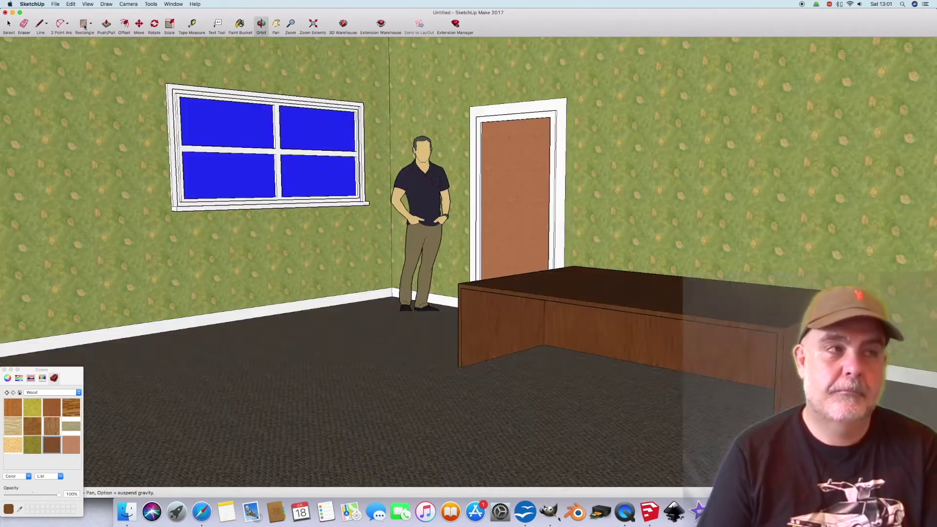
key("r")
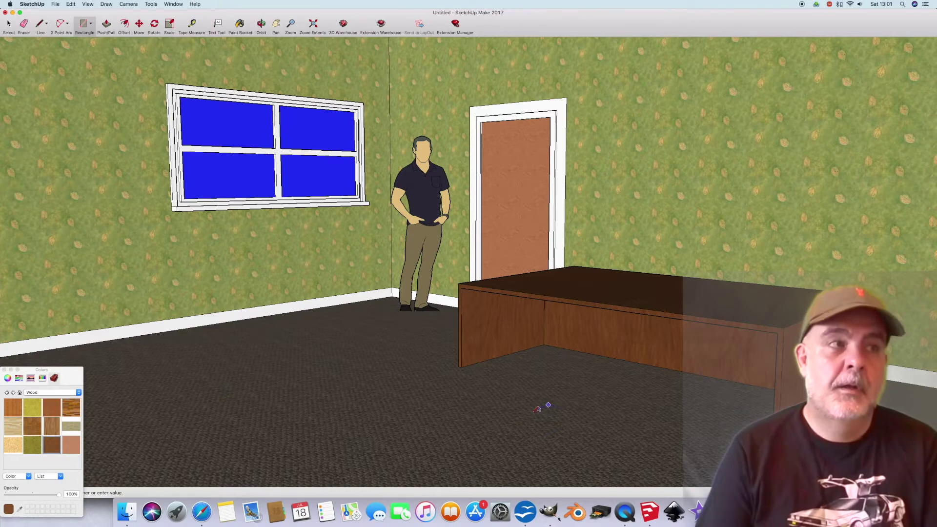
- Draw a rectangle on the floor before the desk and paint it with light wood veneer
left_click(548, 404)
left_click(580, 462)
left_click(14, 426)
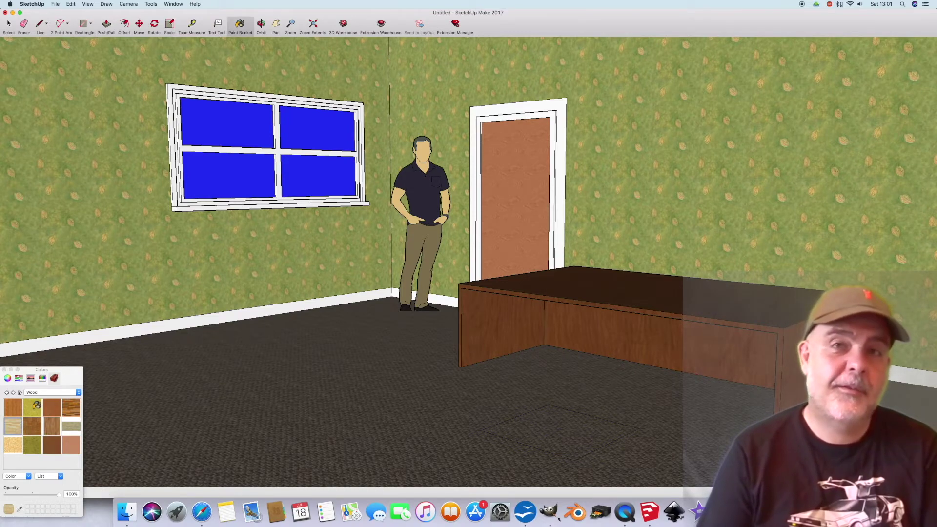
left_click(74, 442)
left_click(567, 429)
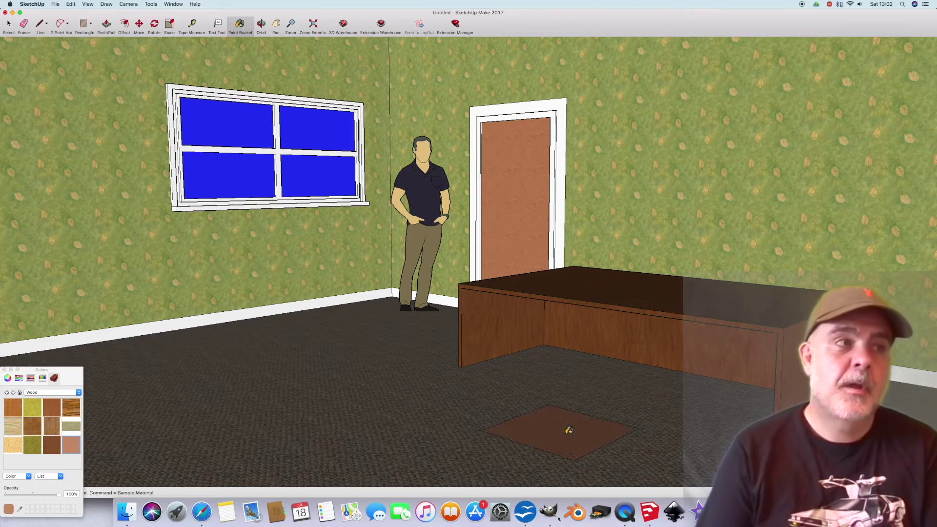
- Raise the light wood rectangle into a box and adjust its top height
left_click(106, 26)
left_click(564, 424)
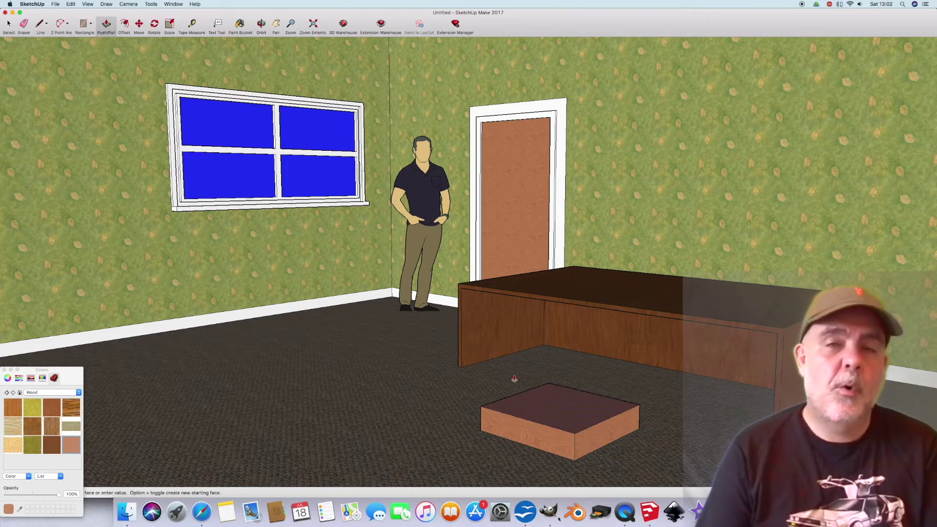
left_click(412, 278)
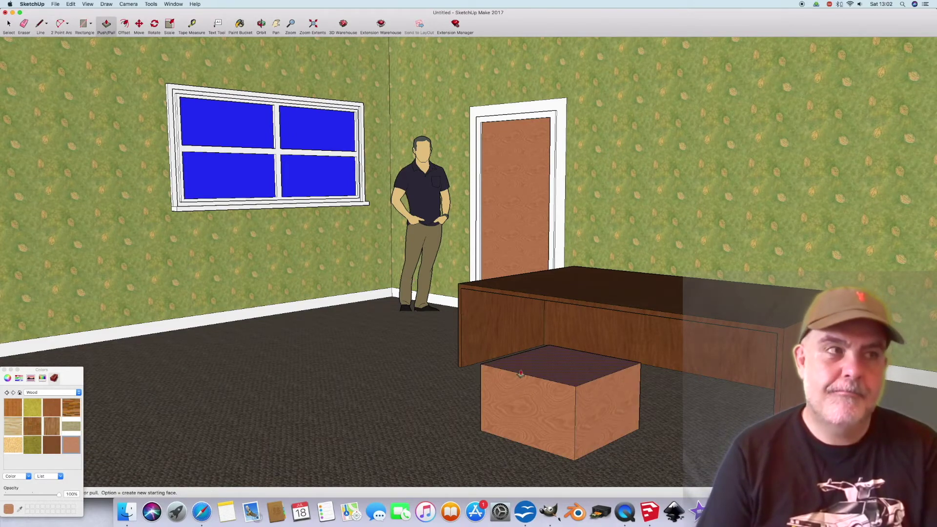
scroll(521, 374, "up", 5)
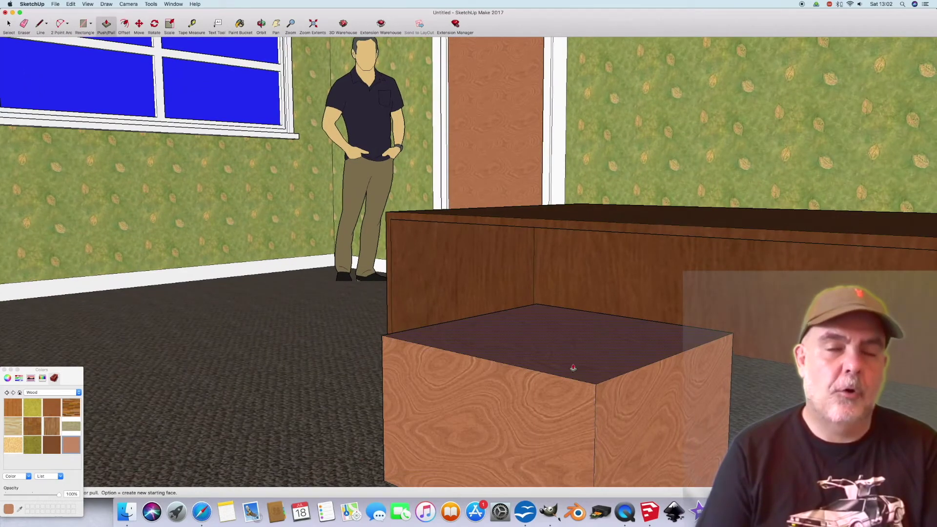
left_click(573, 368)
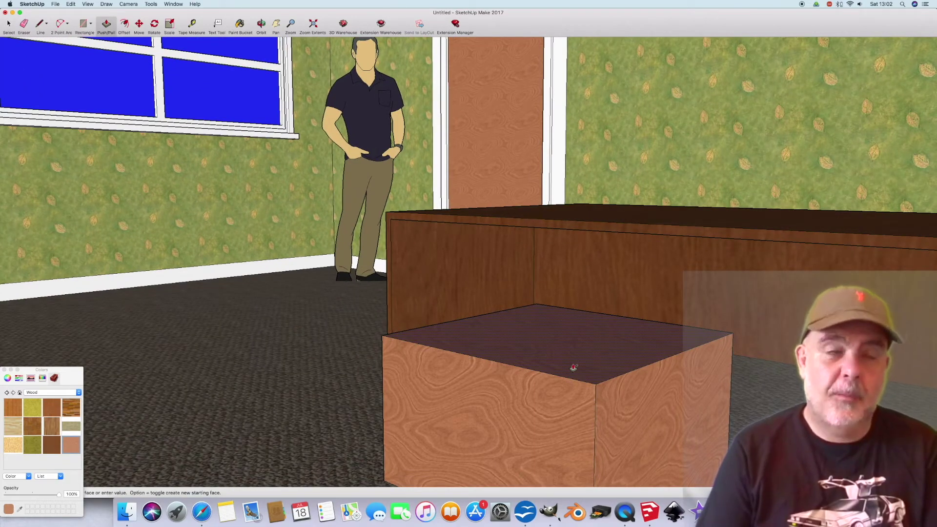
left_click(574, 355)
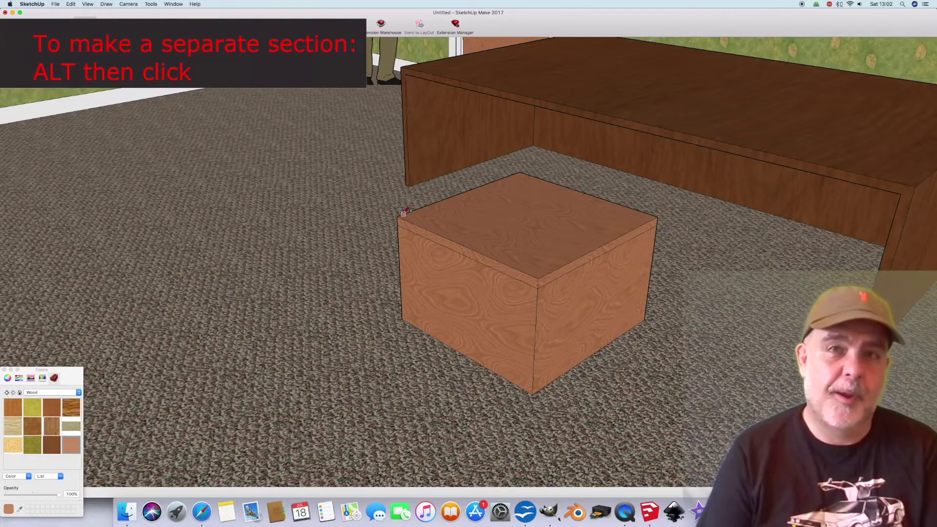
- Draw a line across the box top to split off a thin strip
left_click(397, 216)
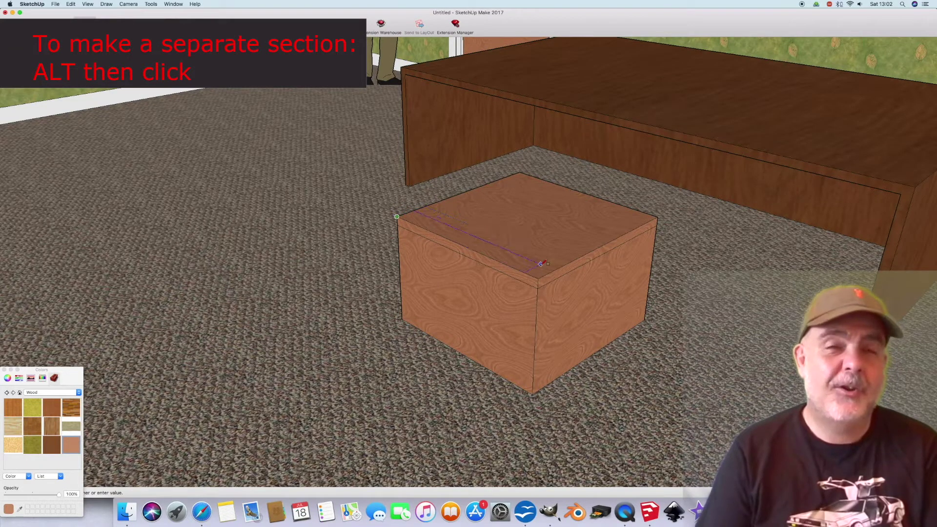
left_click(552, 271)
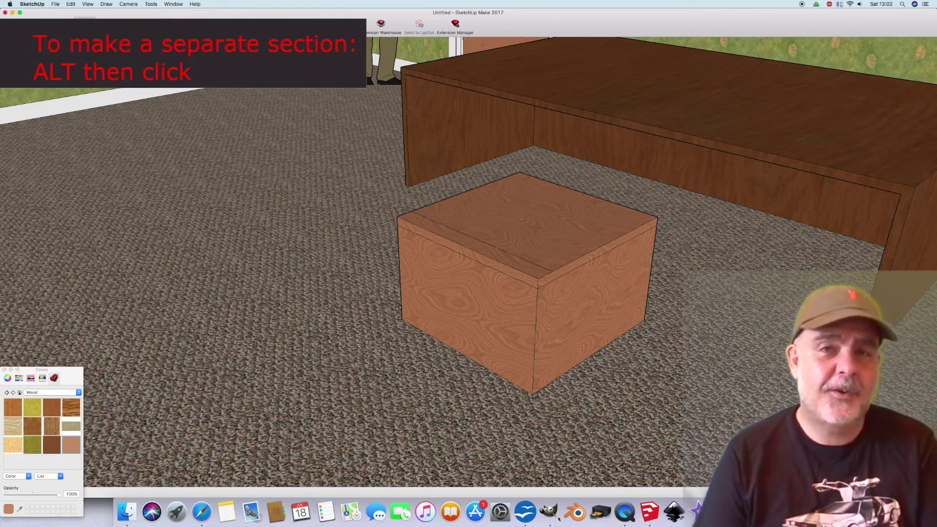
left_click_drag(512, 274, 530, 298)
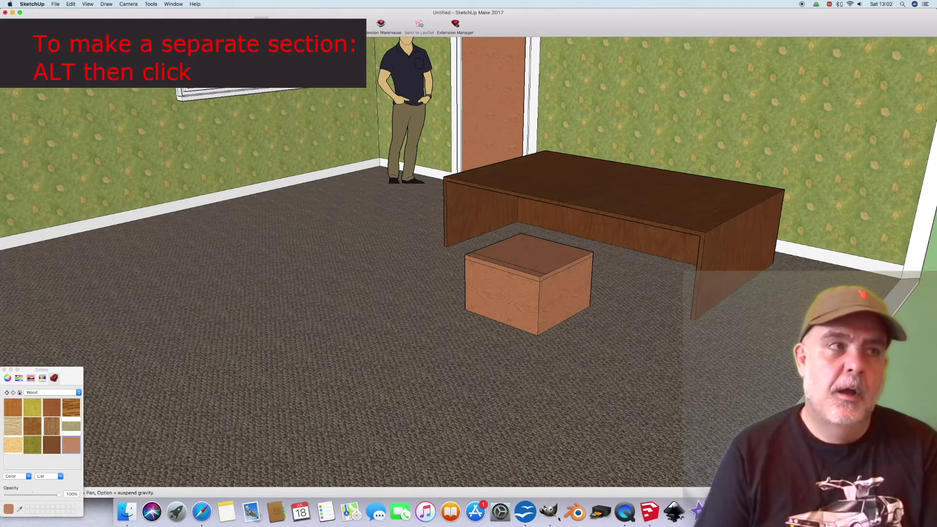
key("p")
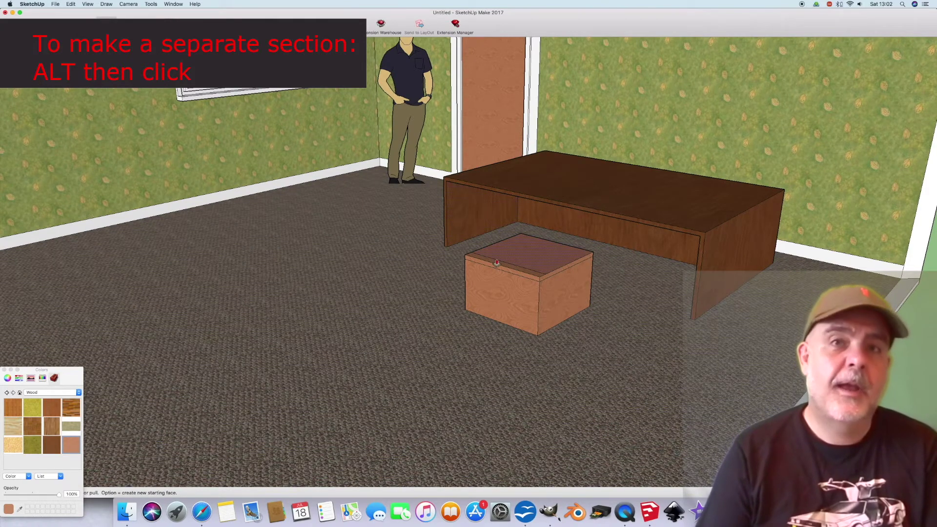
- Raise the top strip into a tall chair backrest
middle_click_drag(496, 262, 488, 266)
left_click(496, 262)
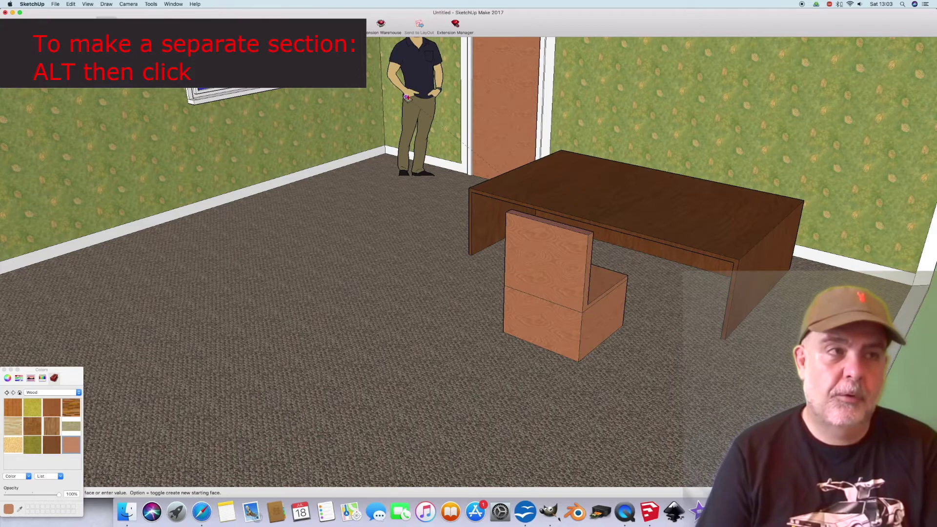
left_click(407, 97)
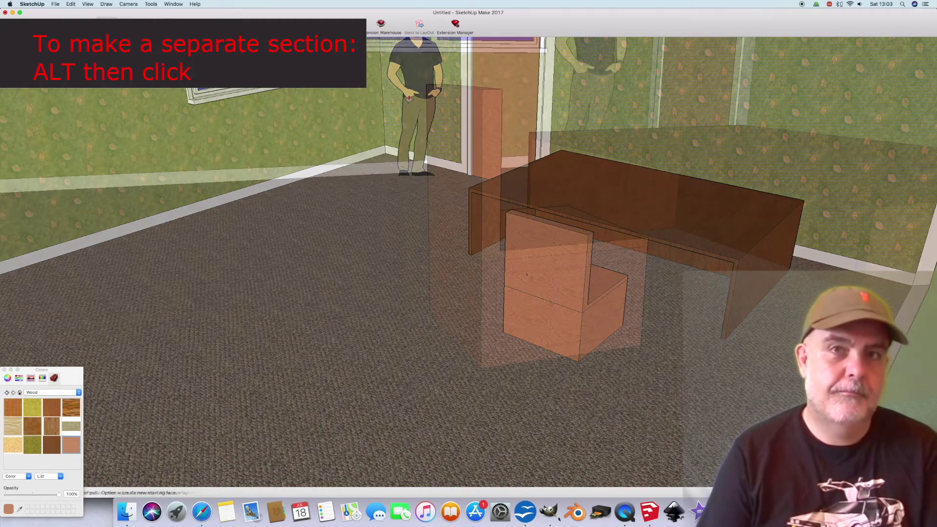
- Inset the front face, erase its bottom strip and push the panel through to open space under the seat
key("f")
left_click(525, 258)
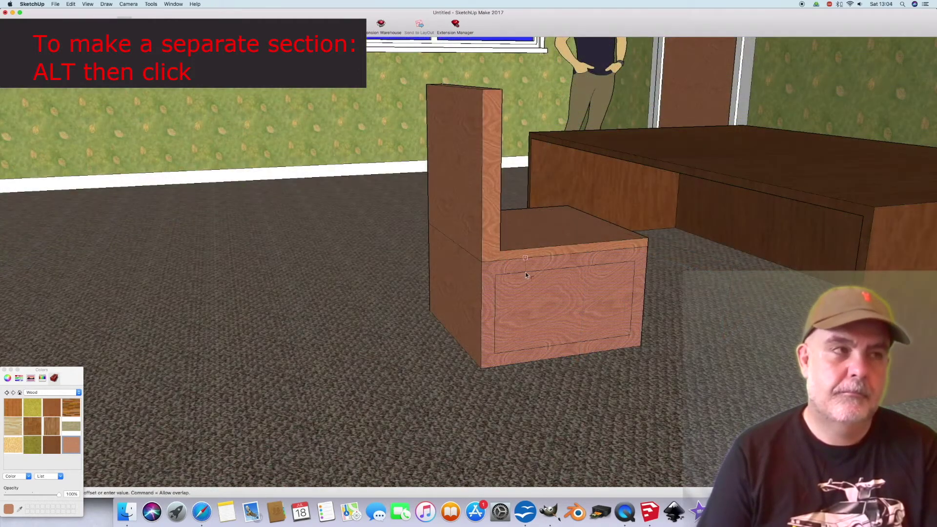
left_click(526, 275)
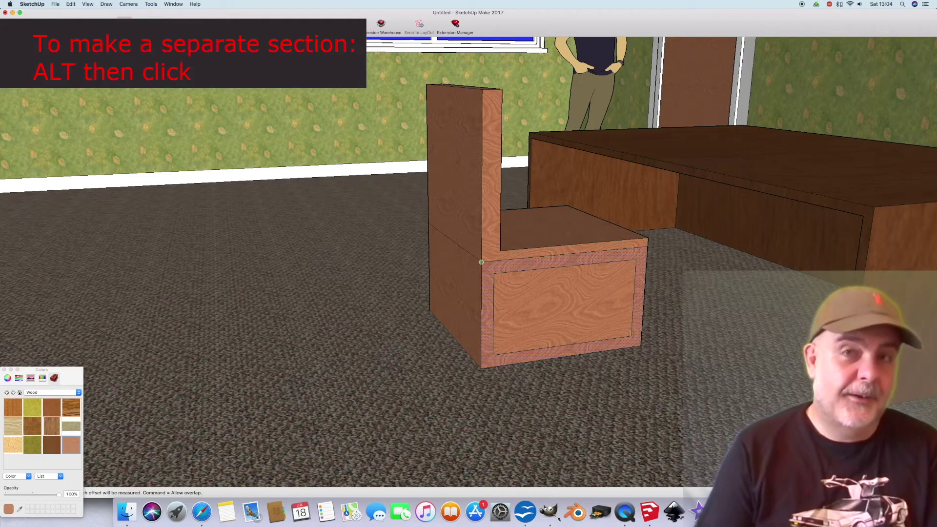
key("r")
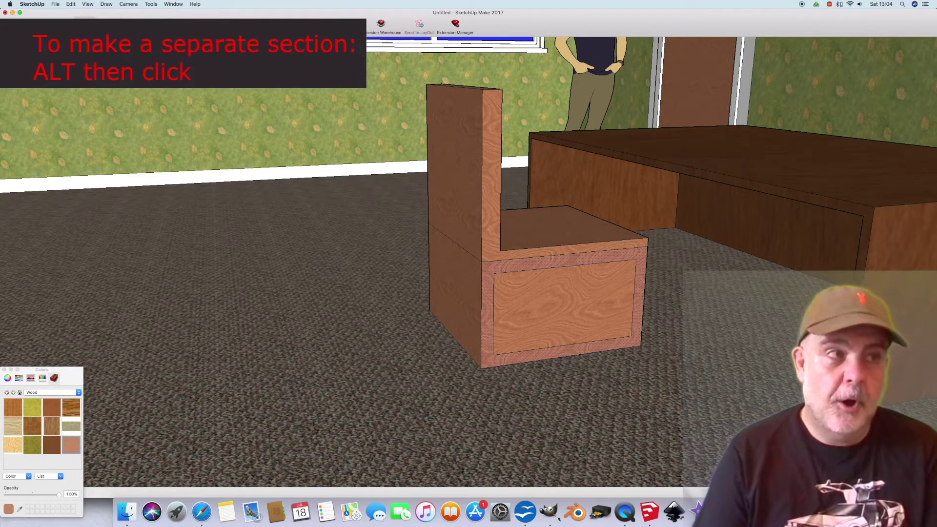
left_click(493, 355)
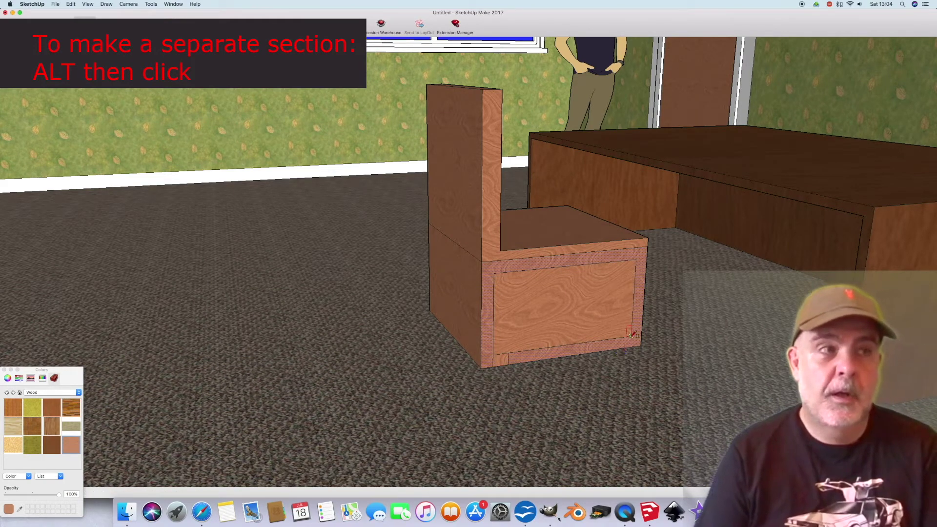
left_click(623, 346)
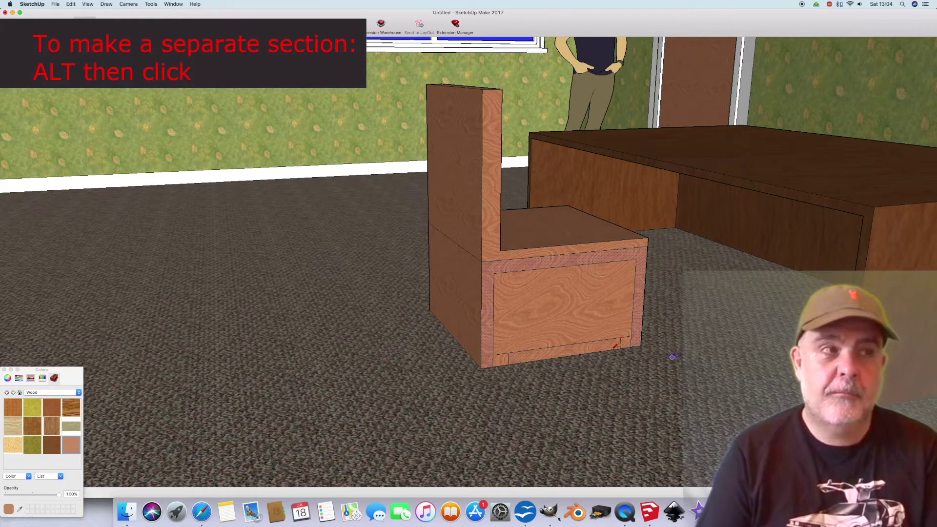
left_click(24, 23)
left_click_drag(515, 347, 616, 346)
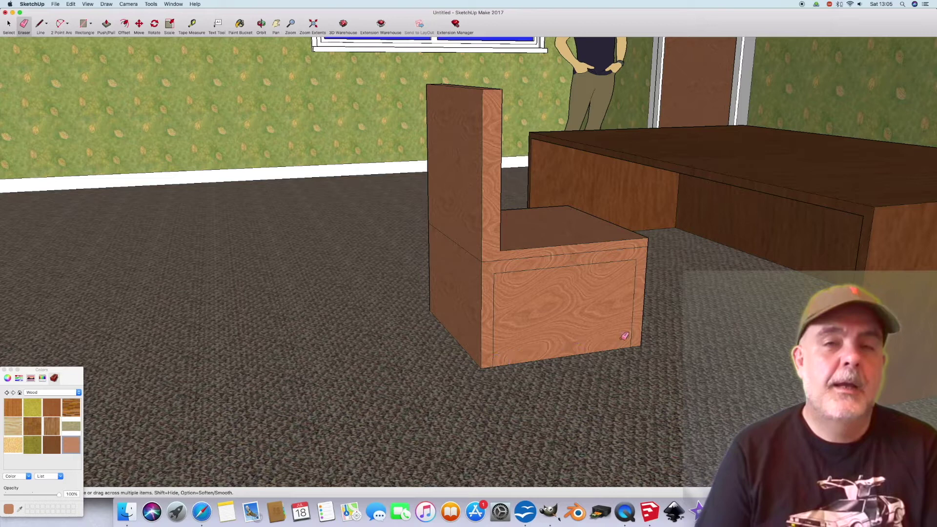
left_click(115, 27)
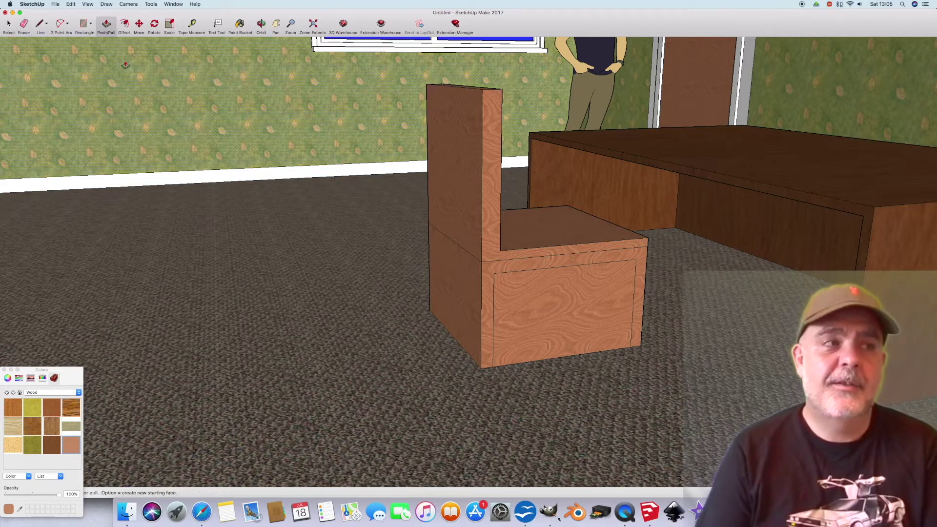
left_click(522, 327)
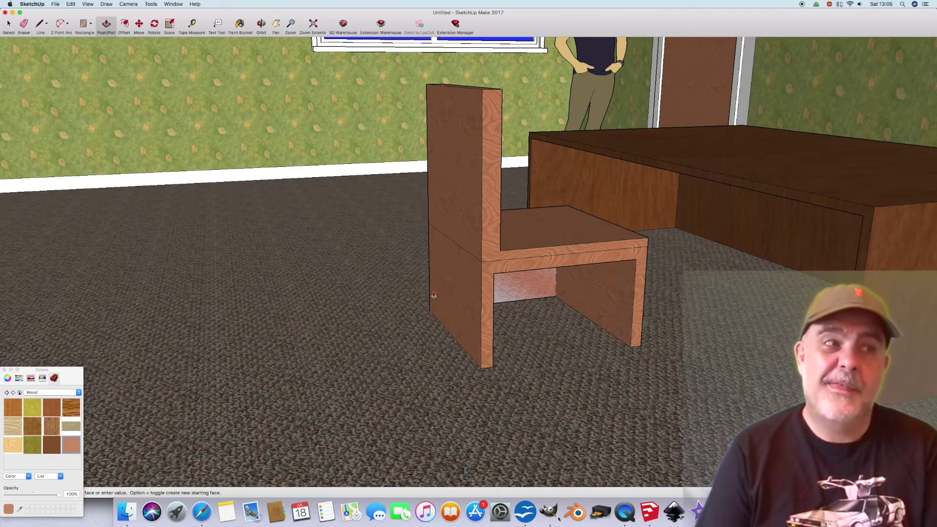
left_click(430, 294)
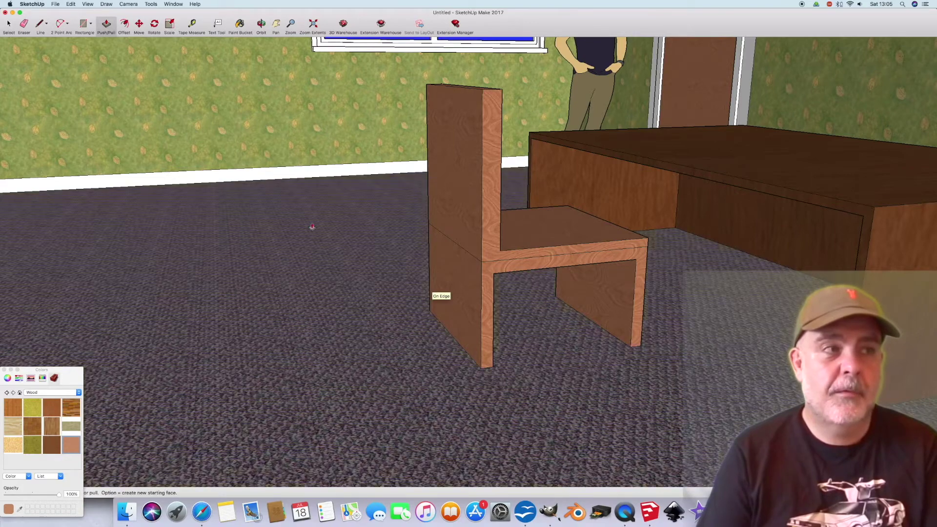
- Inset an outline on the chair's side face
left_click(261, 24)
right_click(351, 183)
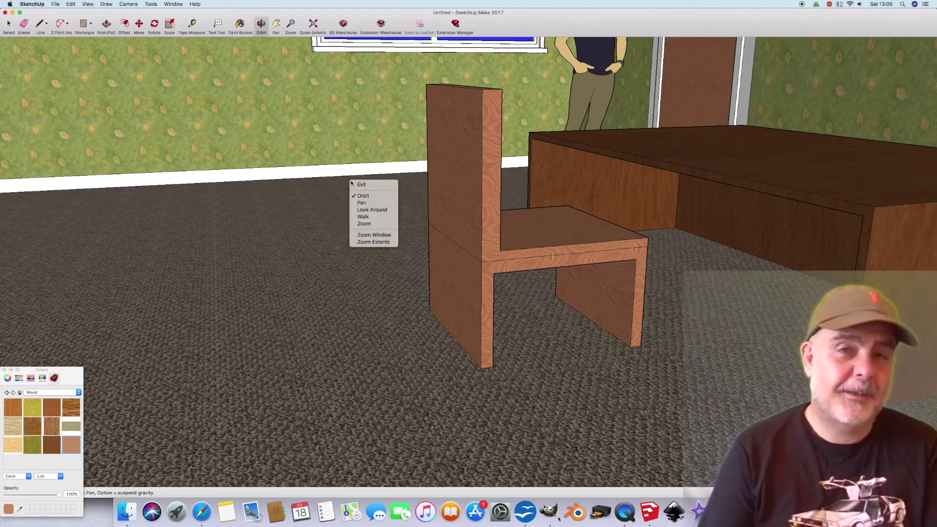
left_click(375, 164)
left_click_drag(350, 187, 382, 176)
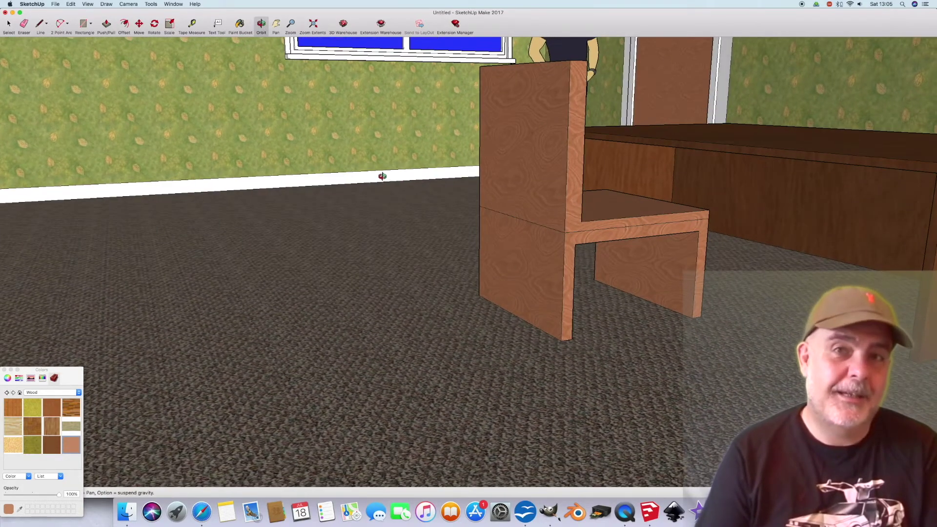
left_click(125, 24)
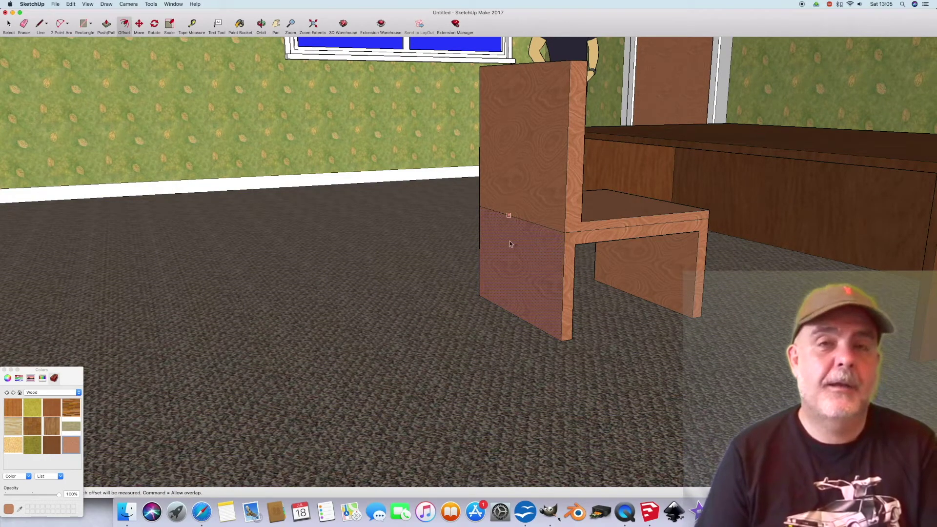
left_click(509, 241)
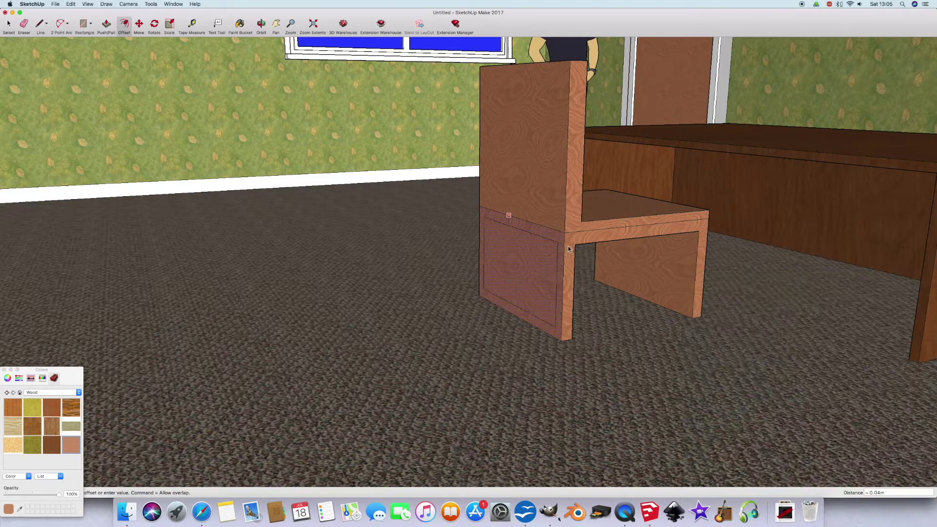
left_click(585, 250)
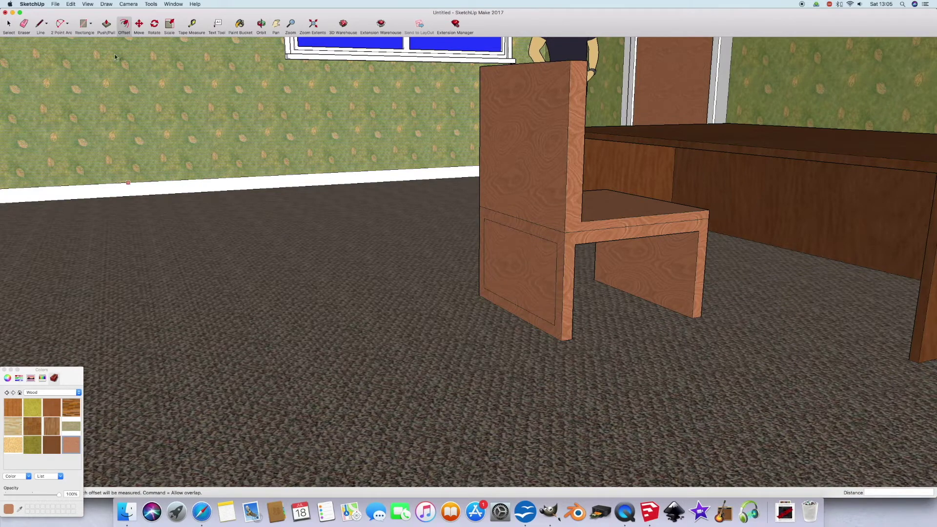
- Remove the side face's bottom strip and push the side panel through, leaving an opening
left_click(107, 25)
left_click(83, 25)
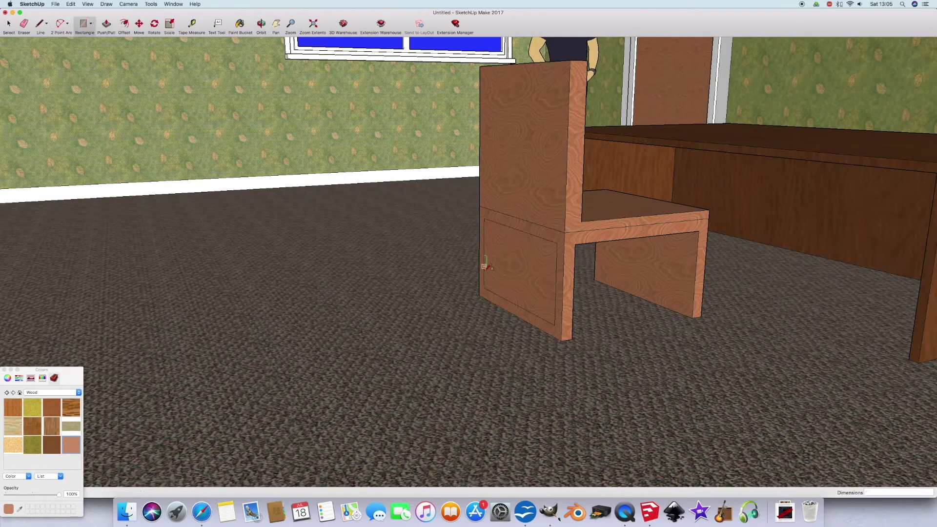
left_click(483, 287)
left_click(555, 324)
left_click(537, 327)
left_click(25, 25)
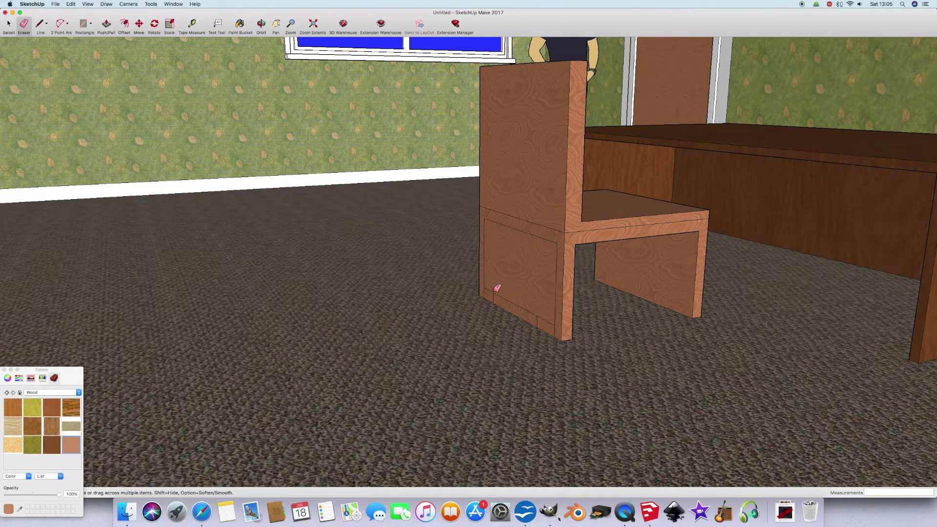
left_click_drag(499, 293, 543, 321)
left_click(106, 25)
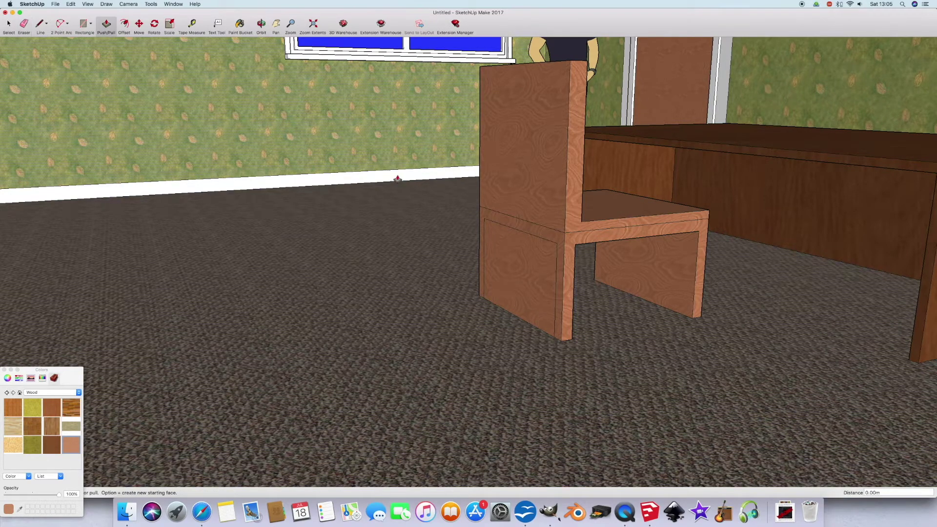
left_click(533, 283)
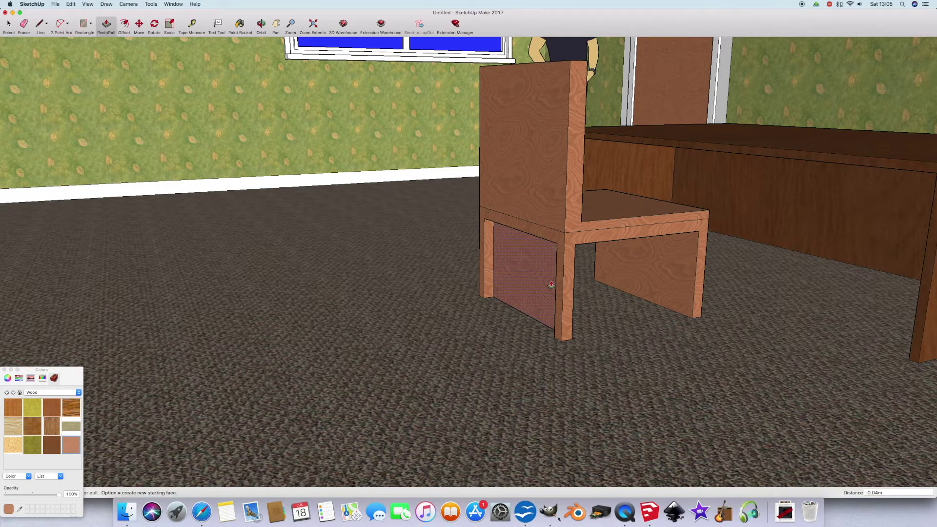
left_click(550, 284)
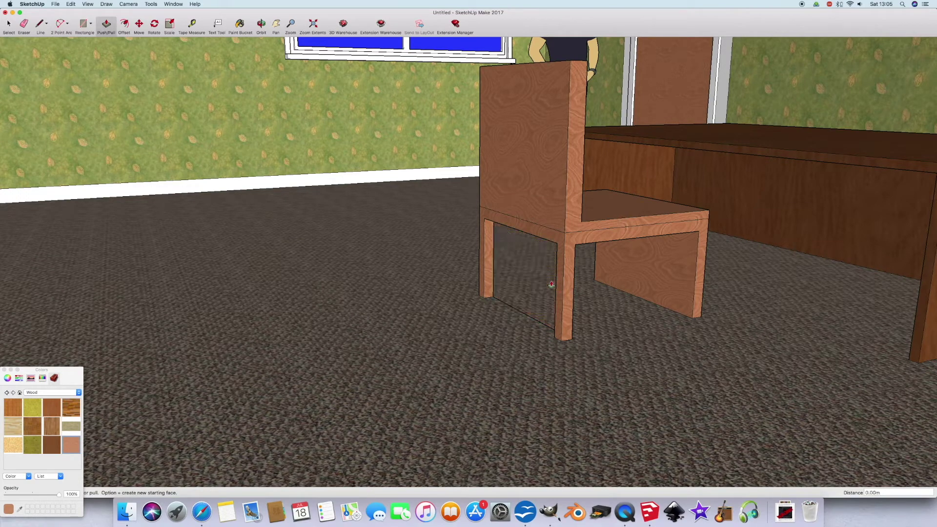
- Erase the leftover edge between the chair legs on the other side
left_click(261, 24)
left_click_drag(464, 167, 309, 158)
left_click(23, 24)
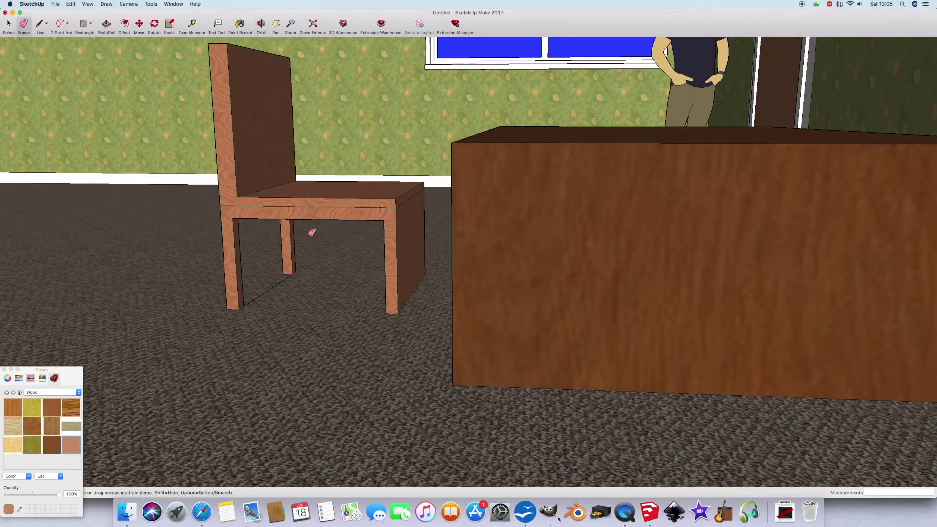
left_click(283, 283)
left_click(262, 25)
mouse_move(371, 161)
left_mouse_down()
mouse_move(433, 157)
mouse_move(477, 133)
mouse_move(560, 204)
mouse_move(559, 173)
left_mouse_up()
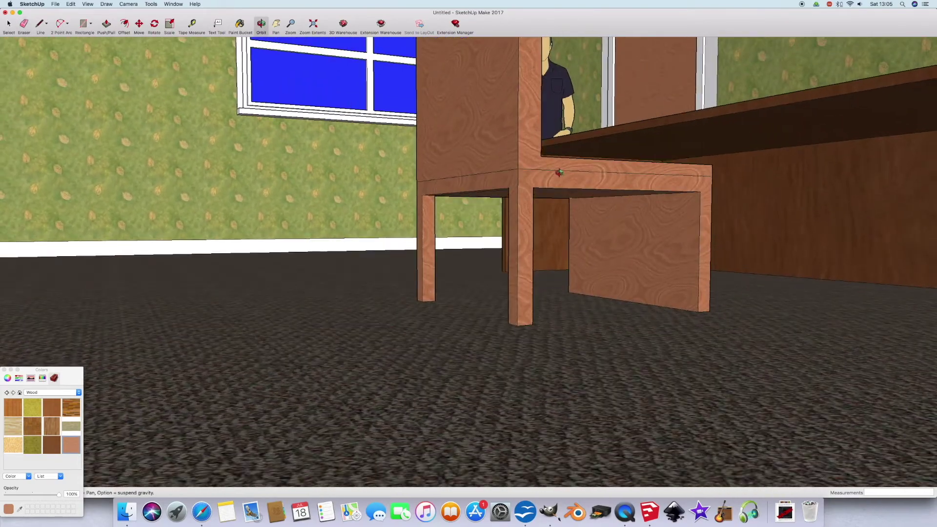
- Inset the last lower side panel and mark rectangles at both ends of its bottom strip
key("r")
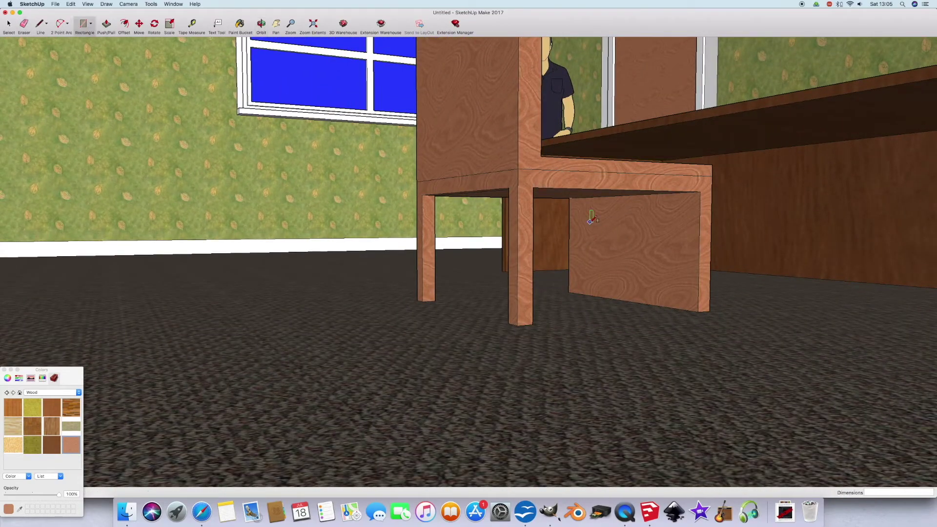
left_click(124, 26)
left_click(588, 197)
left_click(589, 214)
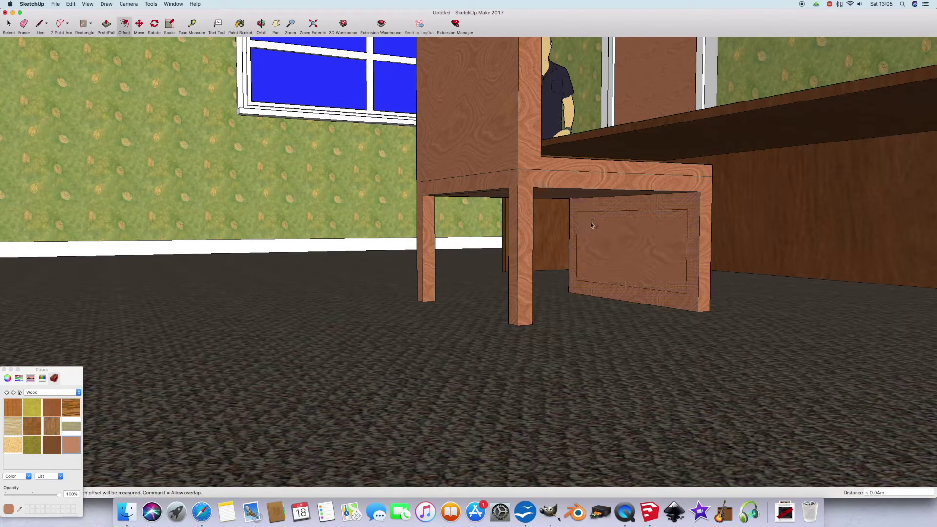
key("r")
left_click(577, 280)
left_click(597, 292)
left_click(686, 291)
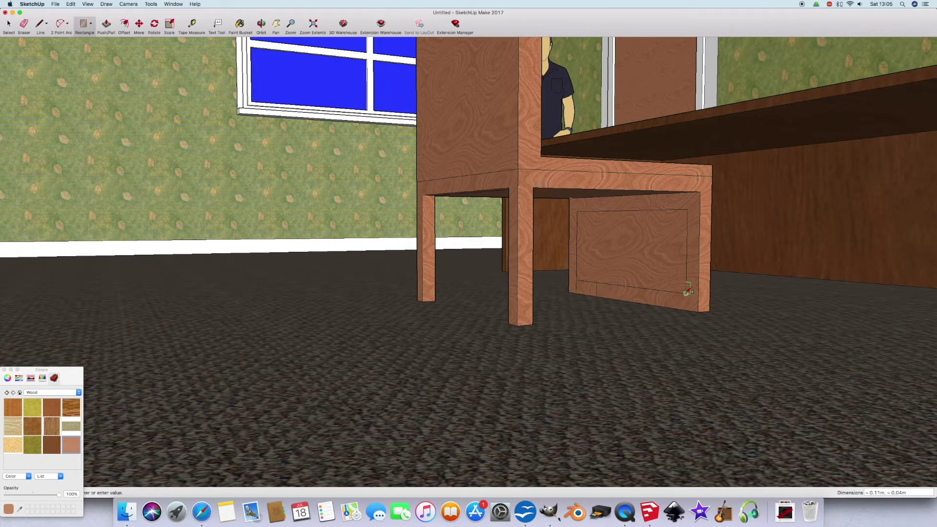
left_click(664, 307)
- Erase the bottom-strip edges and push the panel through so the chair stands on four legs
left_click(24, 25)
left_click_drag(598, 282, 604, 283)
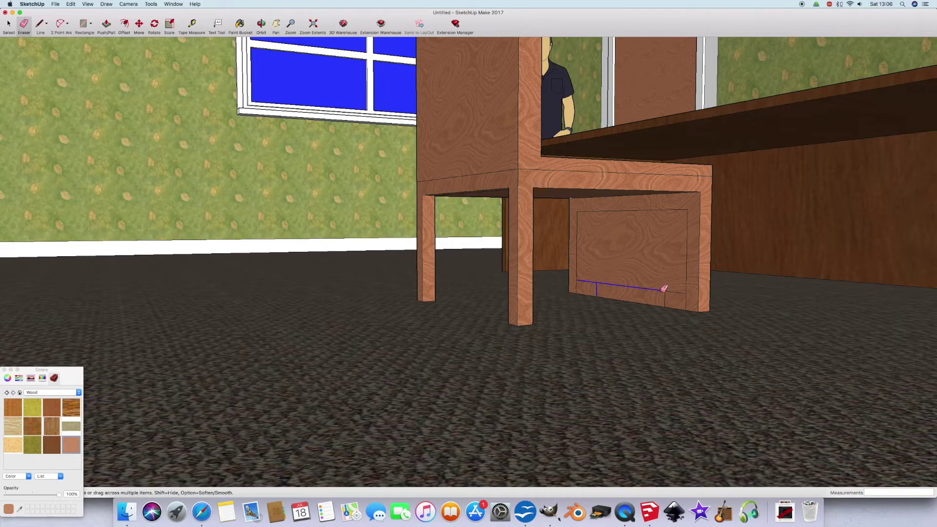
left_click_drag(668, 289, 578, 256)
left_click(106, 24)
left_click(649, 236)
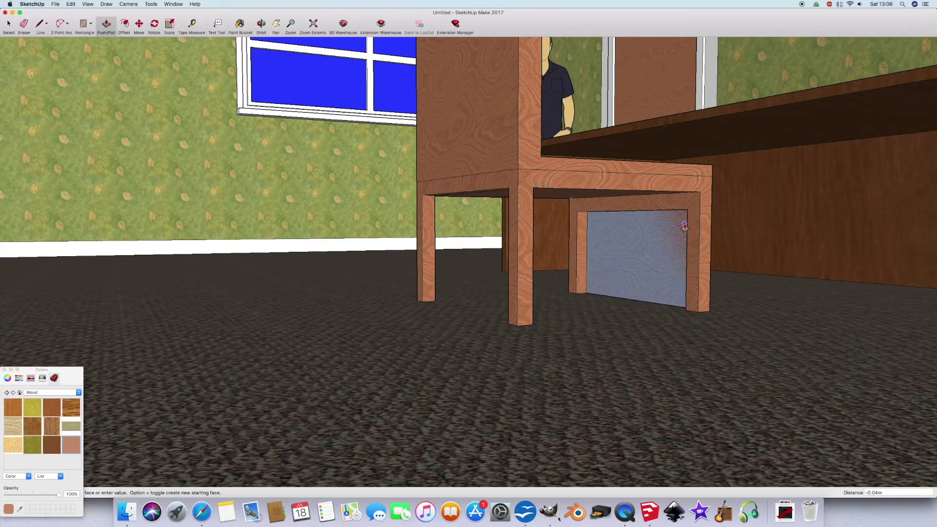
left_click(684, 227)
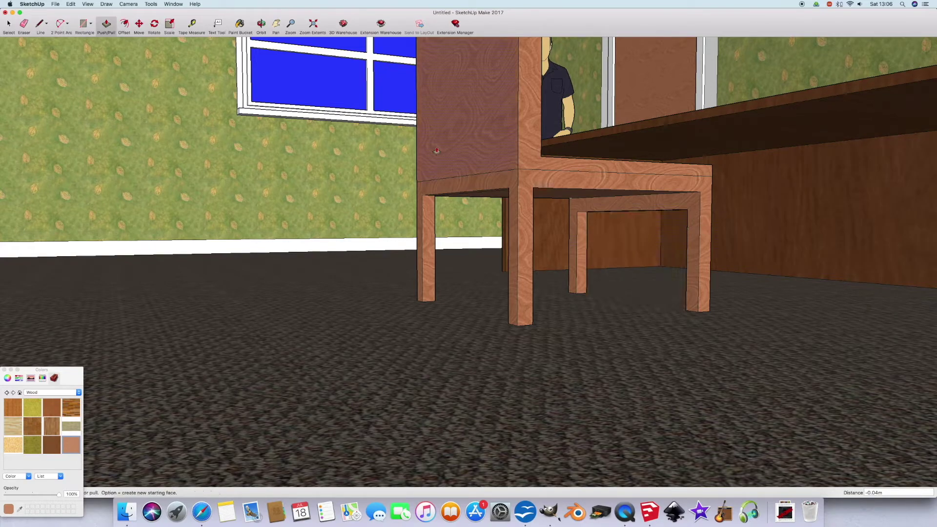
left_click(263, 26)
left_click_drag(614, 195, 523, 249)
scroll(523, 248, "down", 6)
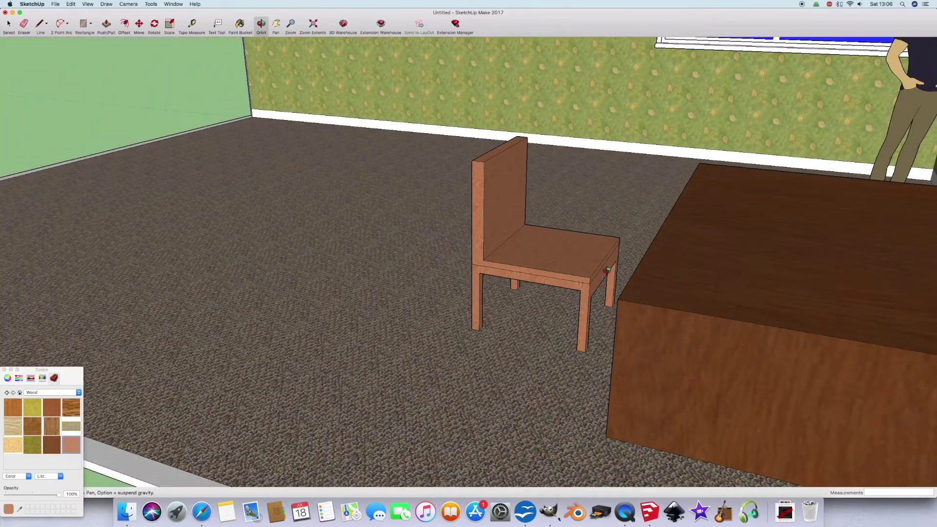
- Paint the chair seat red and raise it about 0.02m into a cushion
left_click(8, 378)
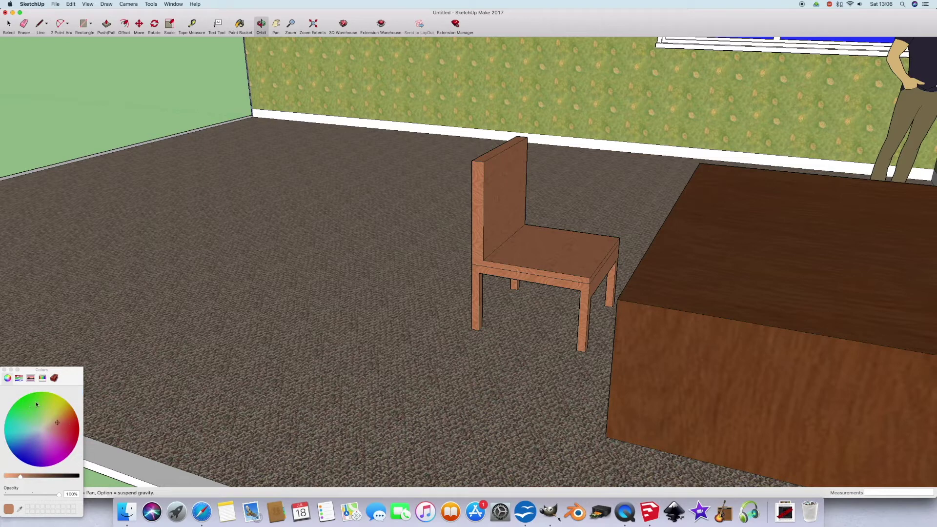
left_click(74, 421)
key("b")
left_click(581, 250)
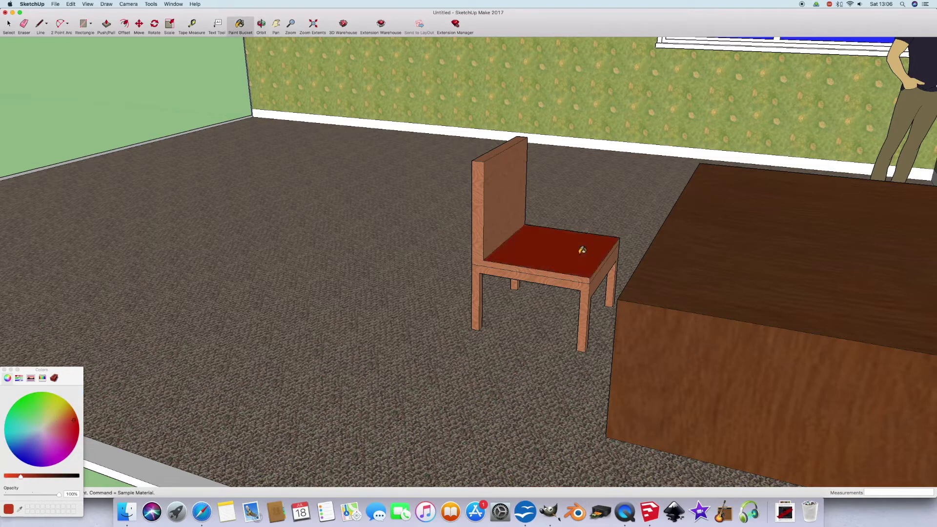
left_click(107, 24)
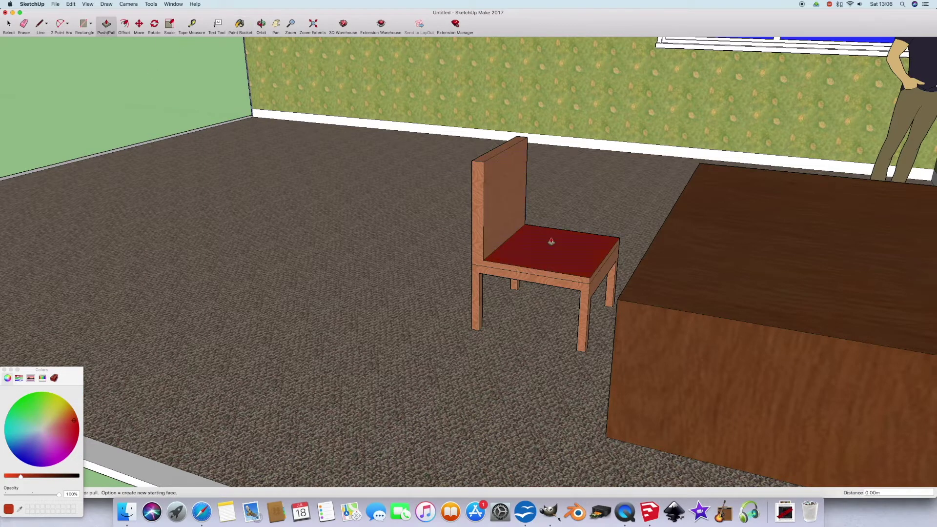
left_click(552, 247)
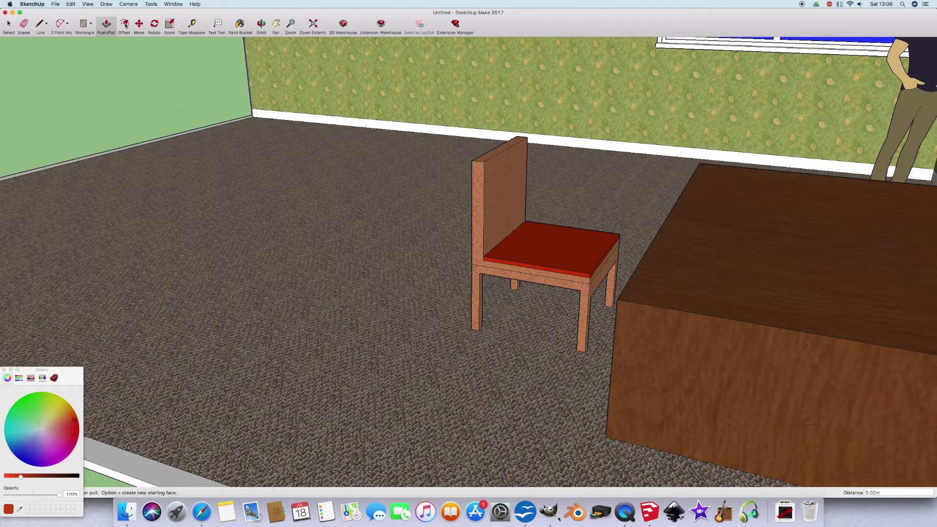
- Paint the chair back red as well
left_click(239, 24)
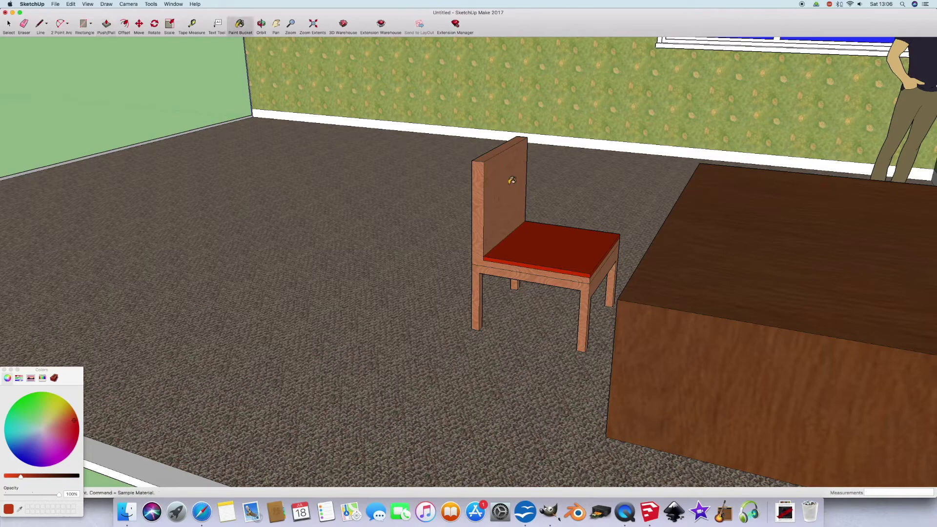
left_click(507, 180)
left_click(261, 24)
left_click_drag(416, 136, 516, 156)
scroll(534, 171, "up", 2)
scroll(534, 170, "up", 3)
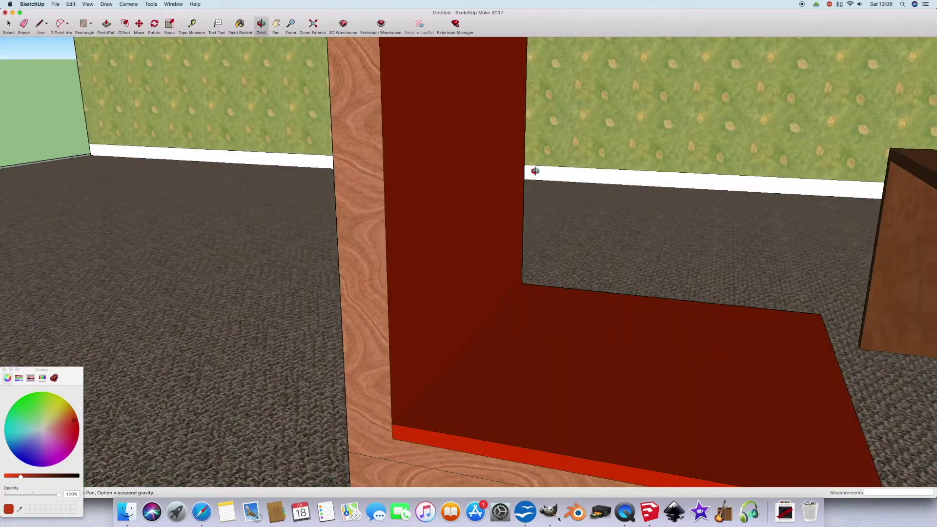
scroll(529, 163, "down", 5)
scroll(536, 165, "down", 2)
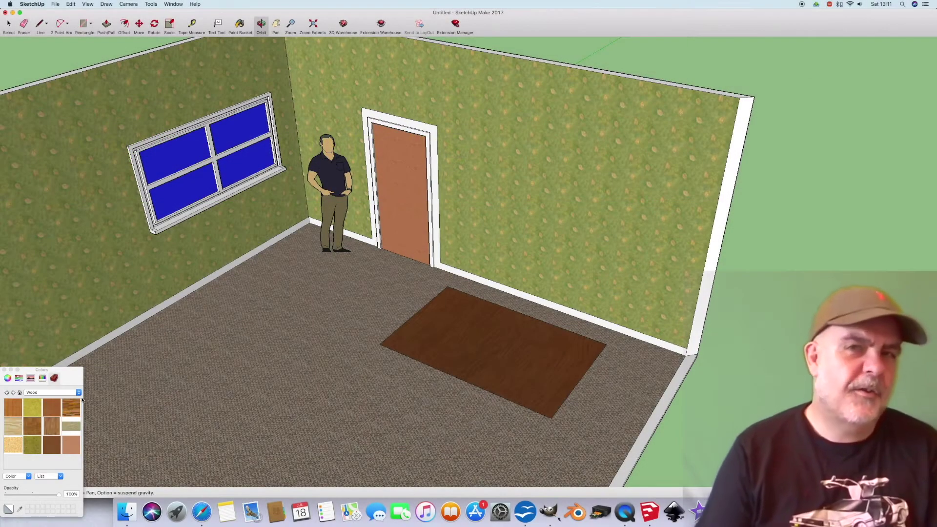
- Switch the Colors collection to Metal and paint both walls with light metal
left_click(79, 392)
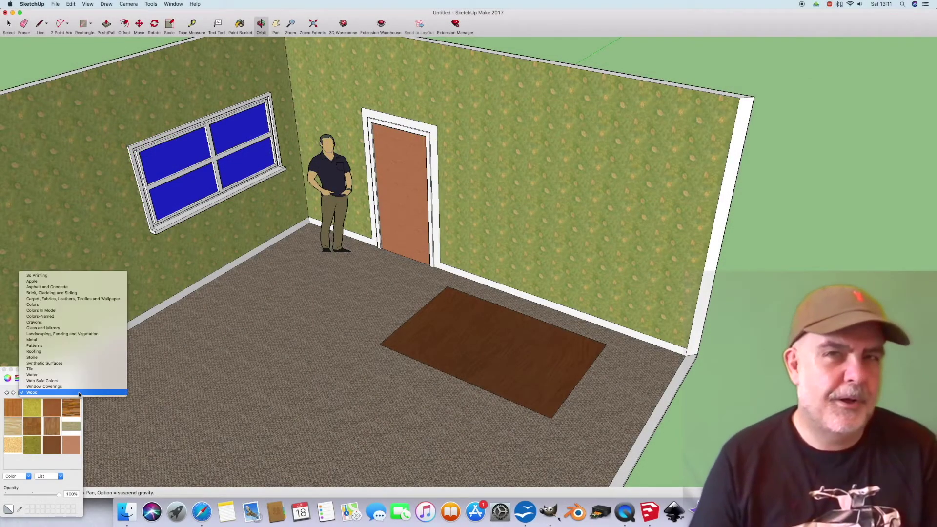
left_click(60, 339)
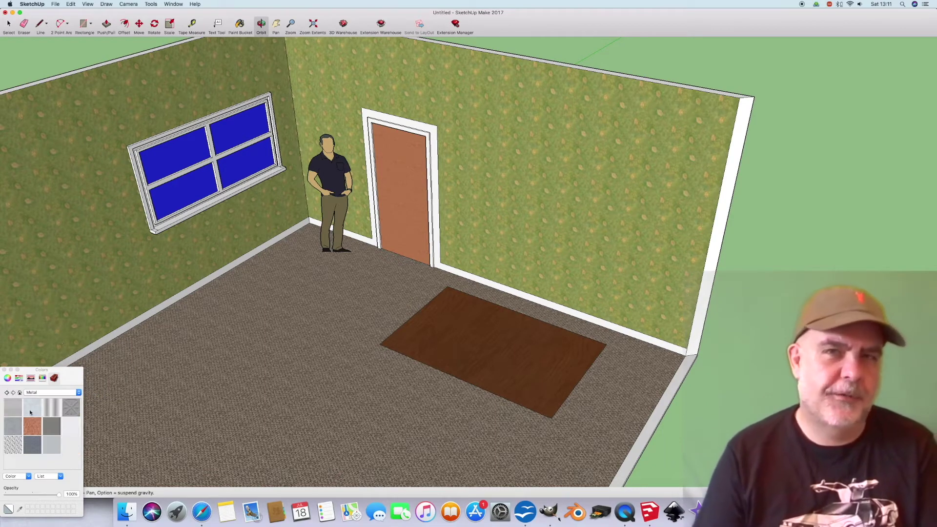
left_click(30, 413)
left_click(163, 250)
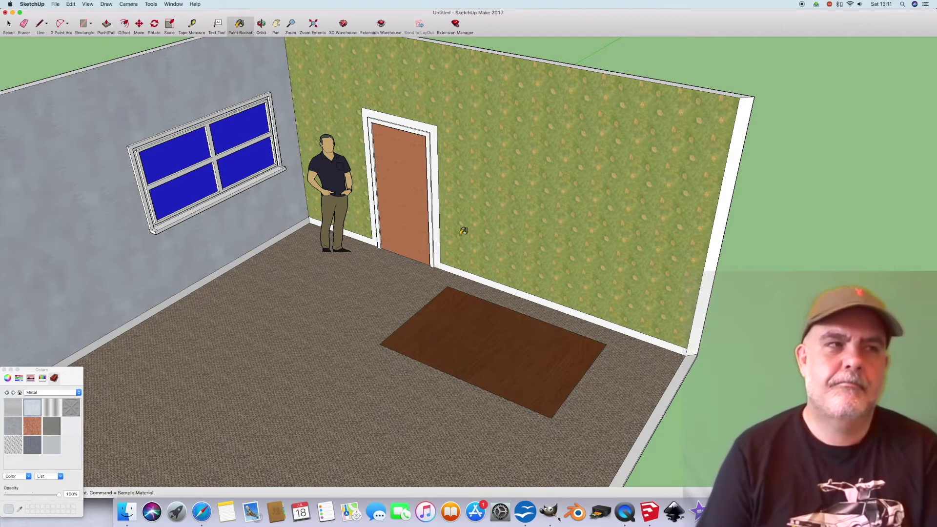
left_click(506, 227)
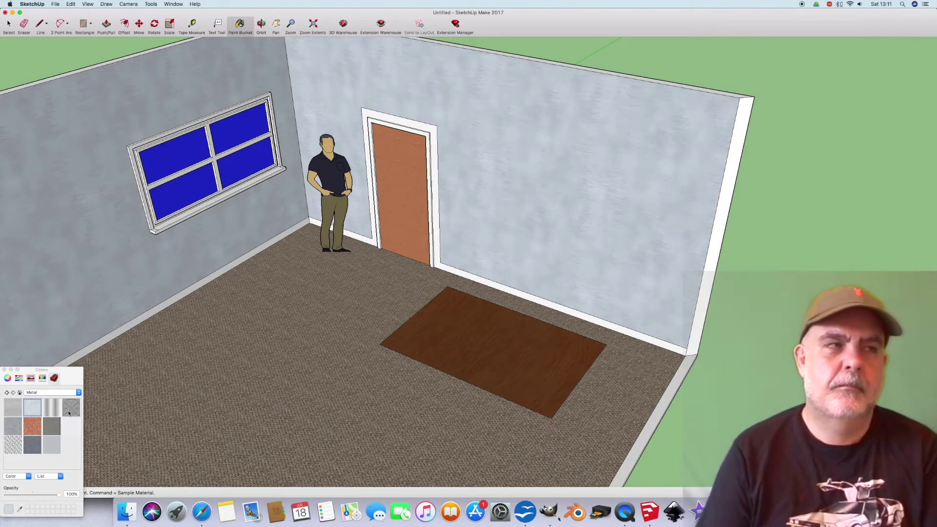
- Paint the floor with diamond-plate metal and the rug with light grey metal
left_click(15, 450)
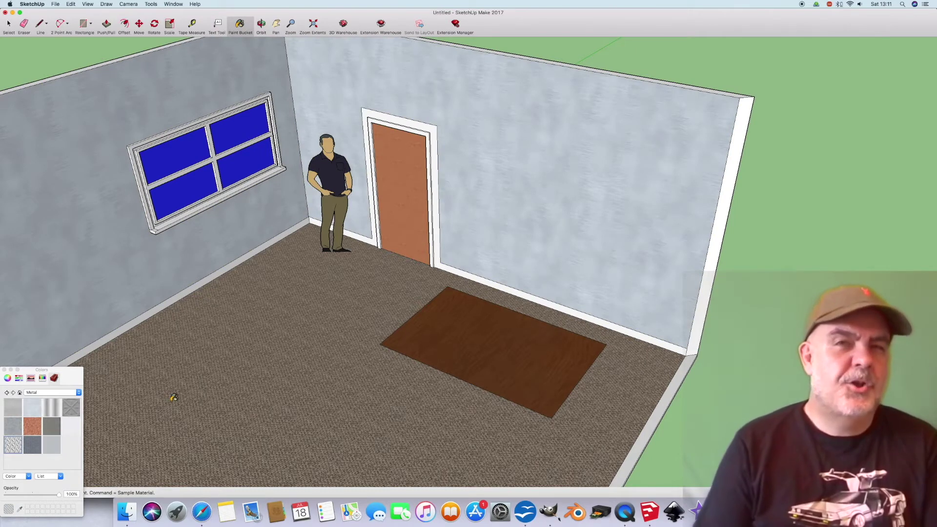
left_click(174, 398)
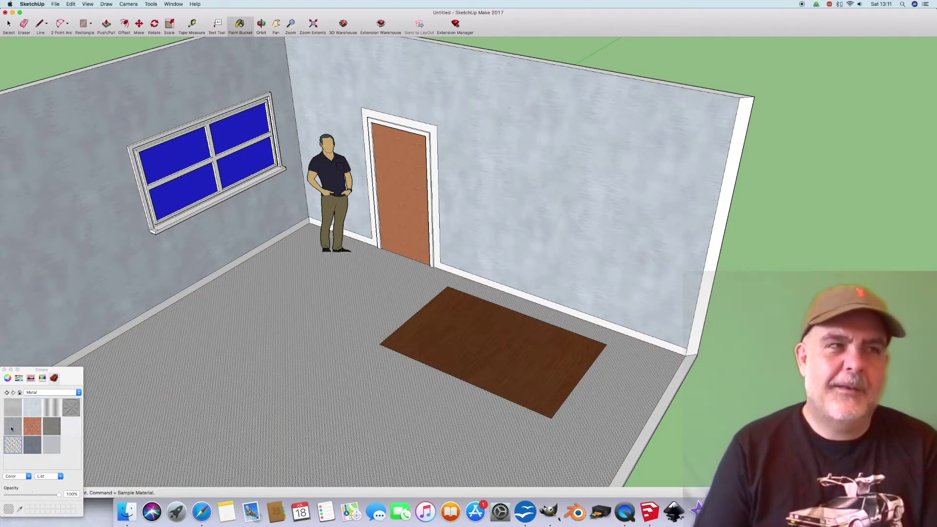
left_click(14, 408)
left_click(518, 352)
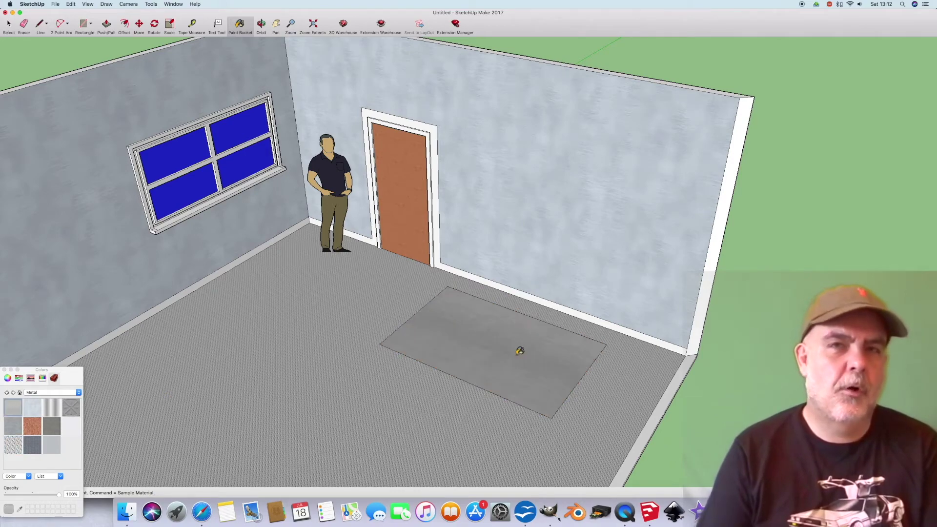
scroll(519, 355, "up", 5)
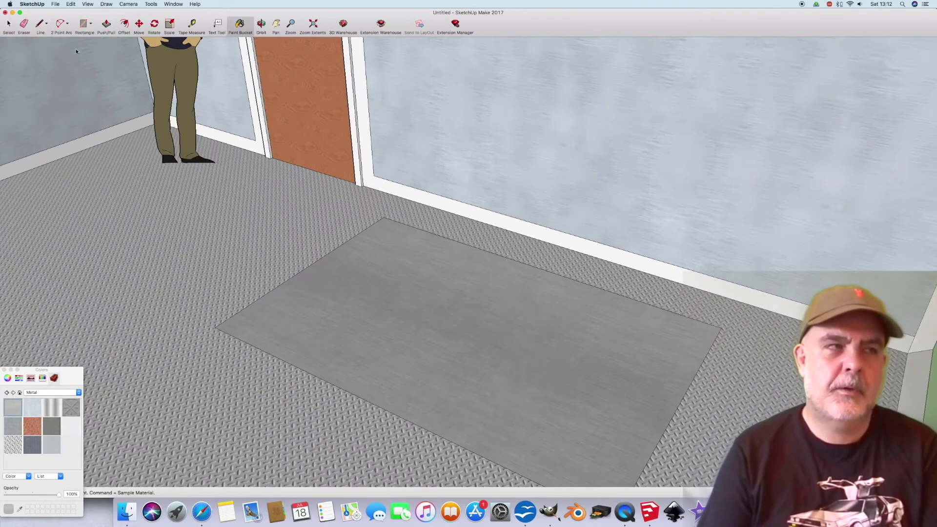
- Round the rug slab's left corner with a tangent 2 Point Arc
left_click(60, 24)
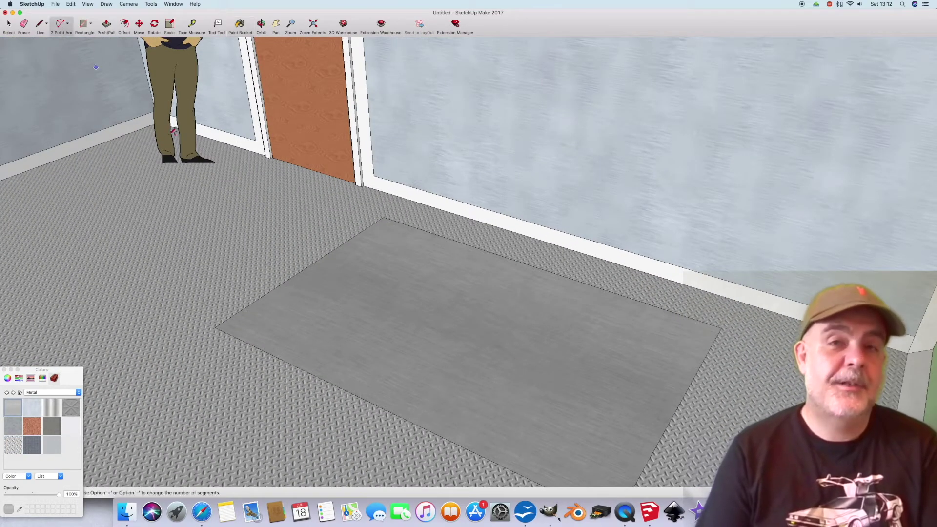
left_click(243, 309)
left_click(244, 341)
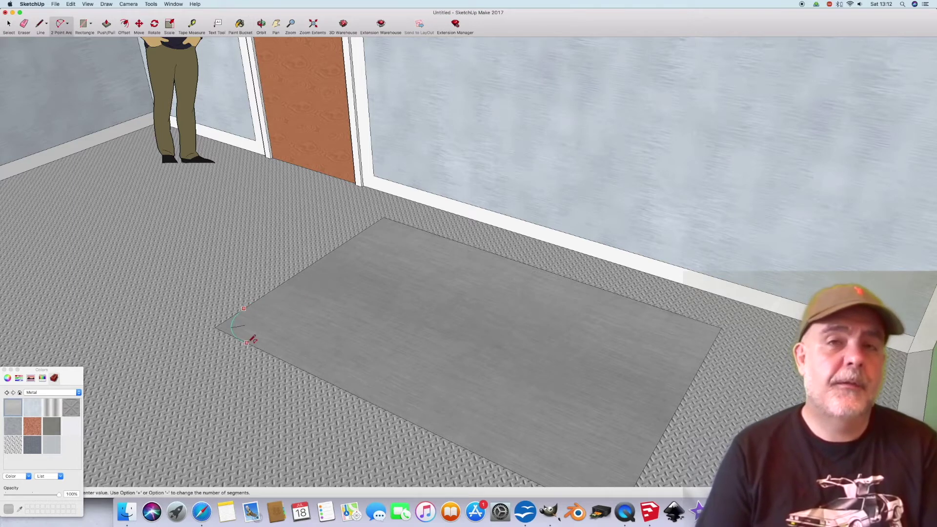
left_click(245, 336)
left_click(242, 339)
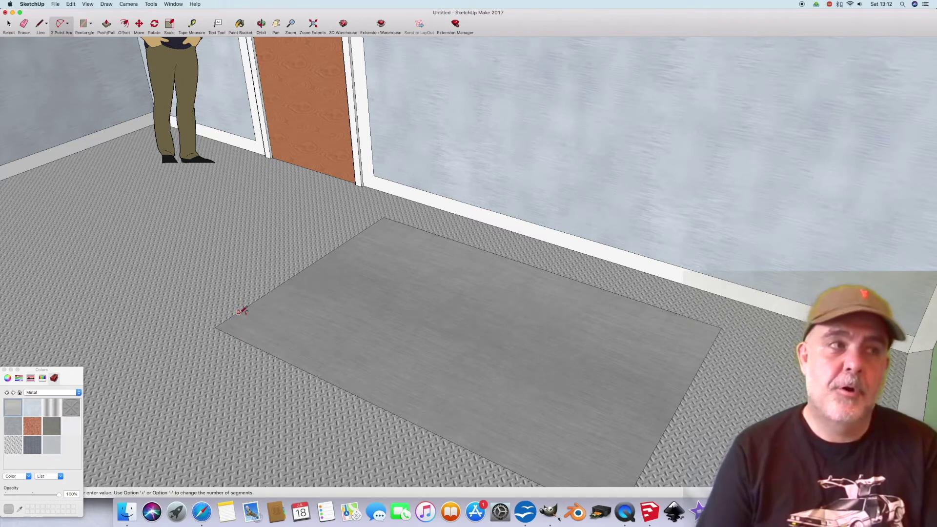
double_click(246, 335)
- Round the top, right and lower corners, then push/pull the slab to a thin thickness
left_click(368, 227)
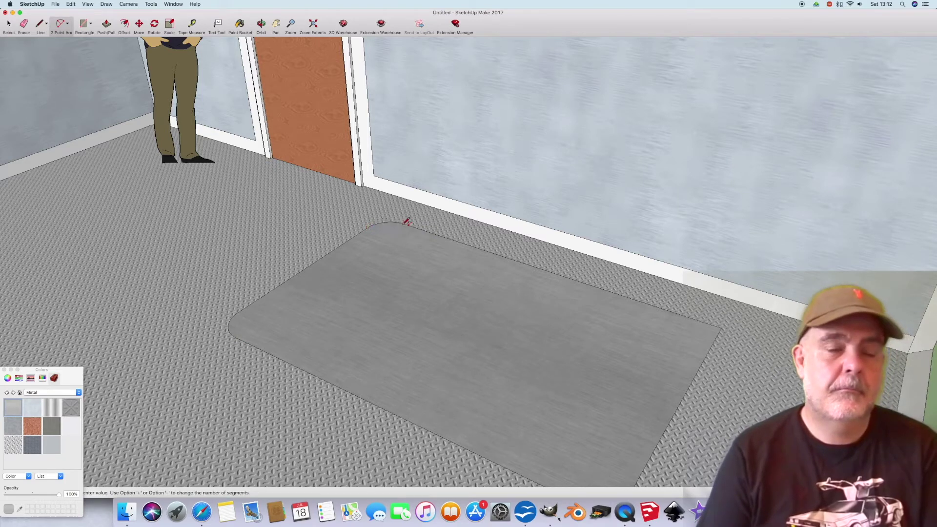
left_click(699, 321)
left_click(711, 345)
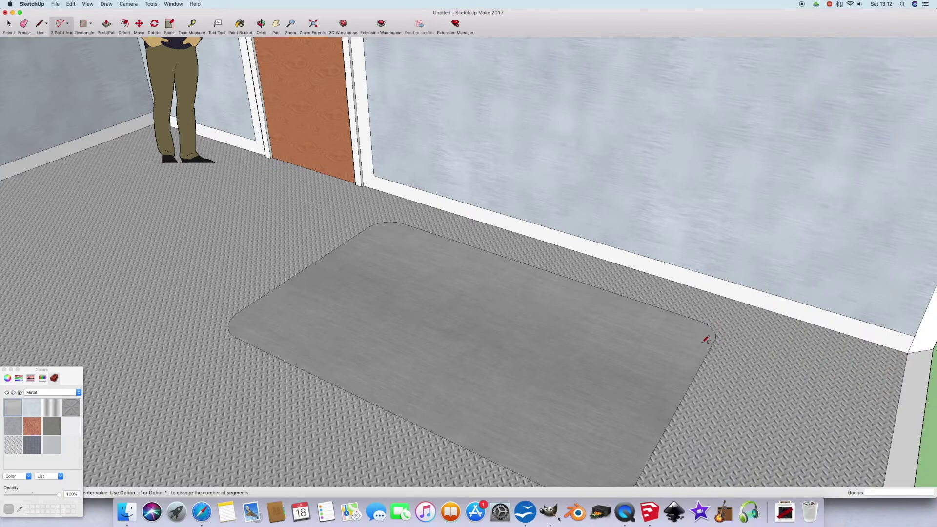
scroll(610, 338, "down", 2)
left_click(593, 457)
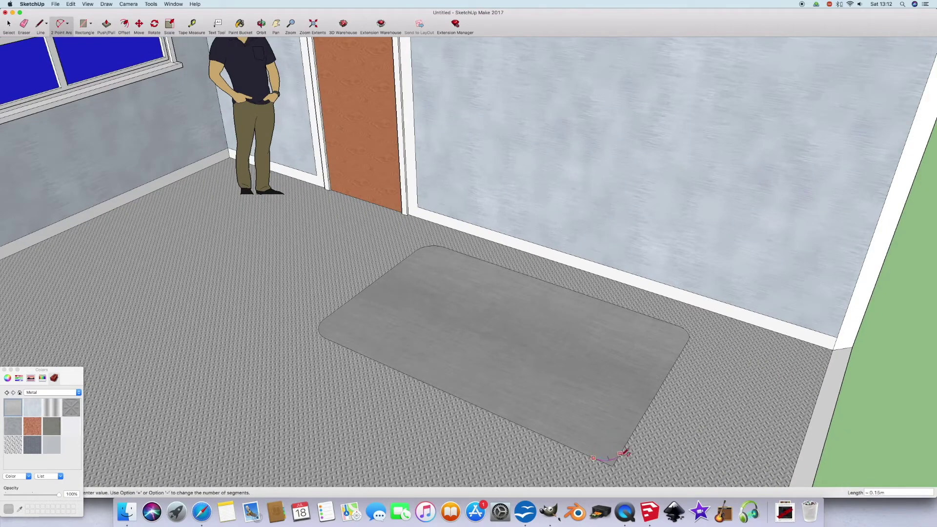
left_click(620, 454)
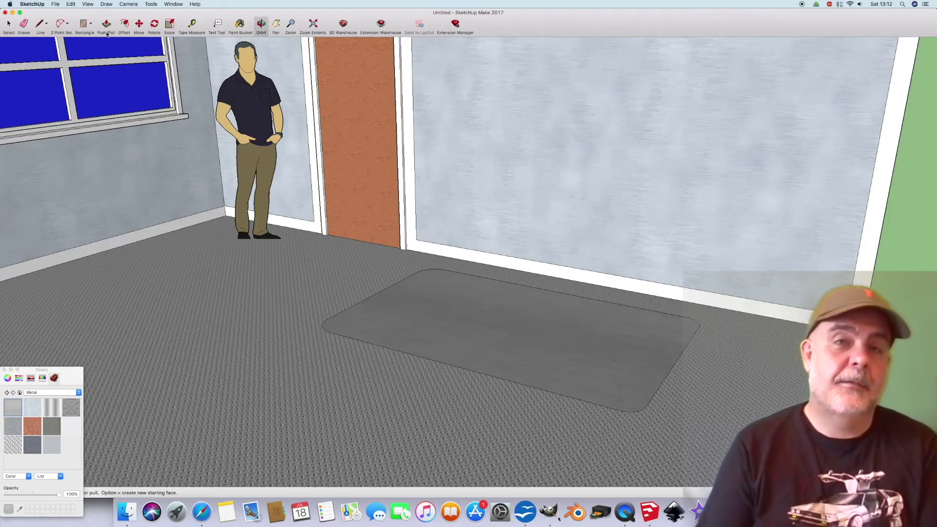
key("p")
left_click(439, 300)
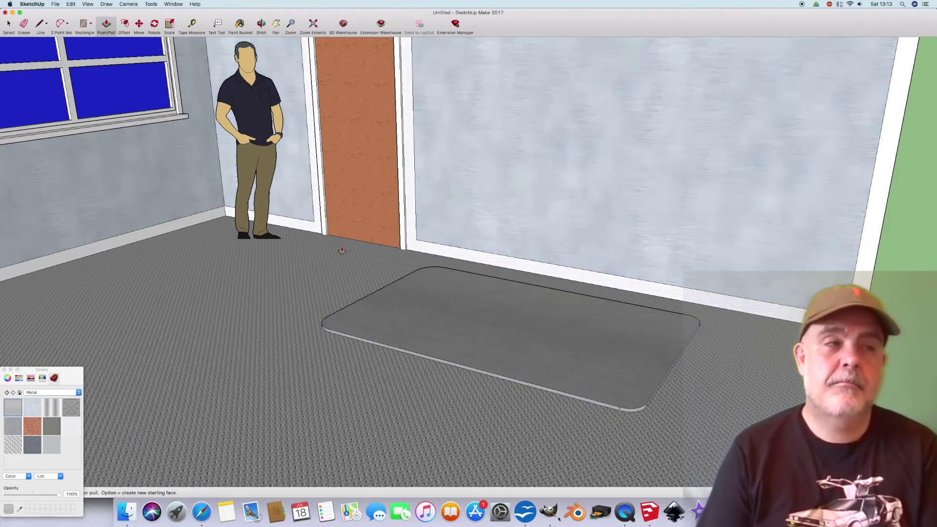
- Raise the rounded slab into a tall box and offset an outline on its front face
left_click(433, 298)
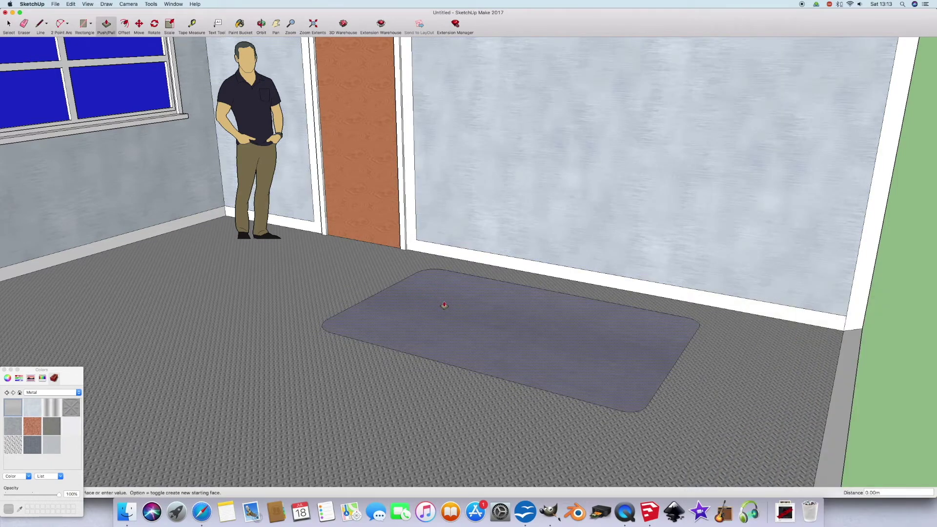
left_click(254, 179)
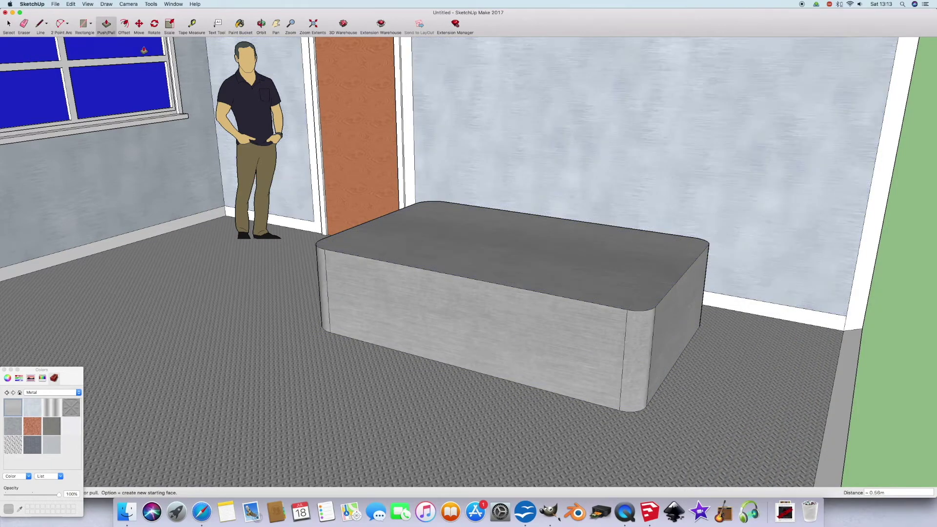
left_click(123, 26)
left_click(360, 256)
left_click(357, 266)
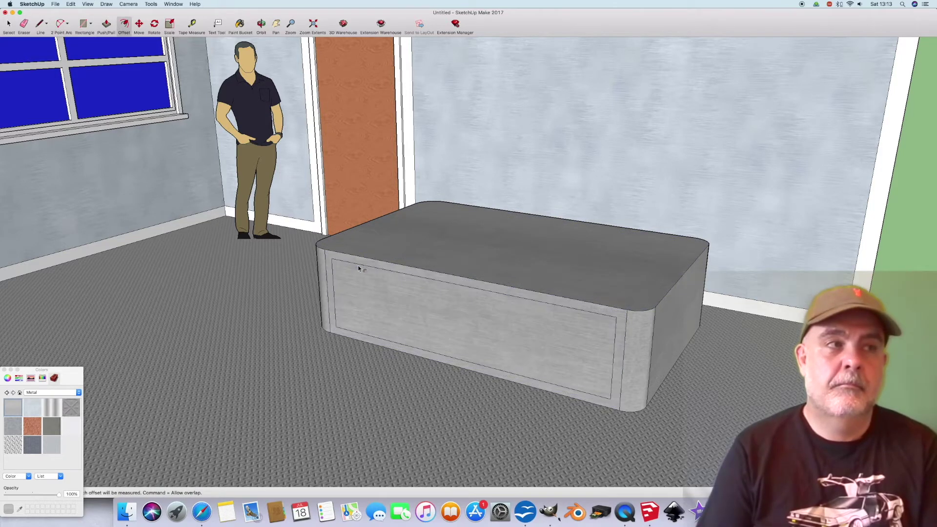
- Erase the bottom edge of the front inset outline so it opens downward
left_click(84, 25)
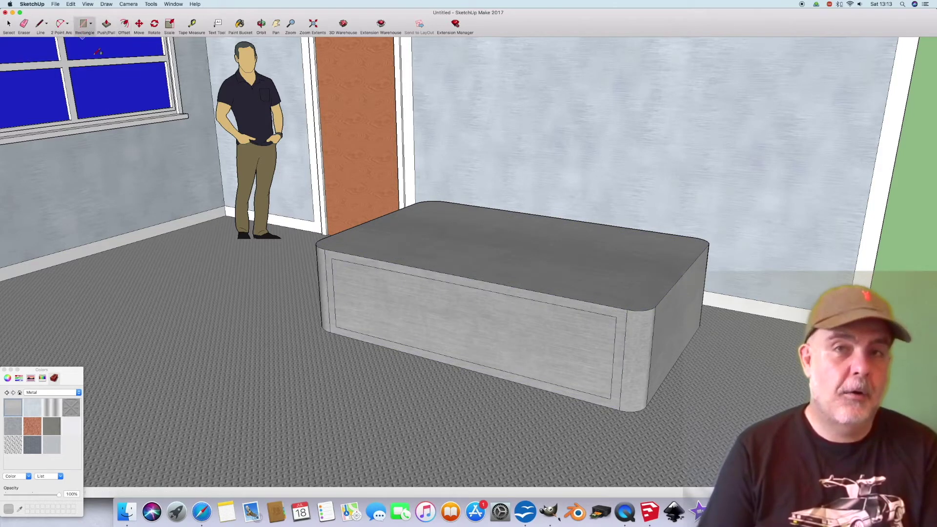
left_click(352, 336)
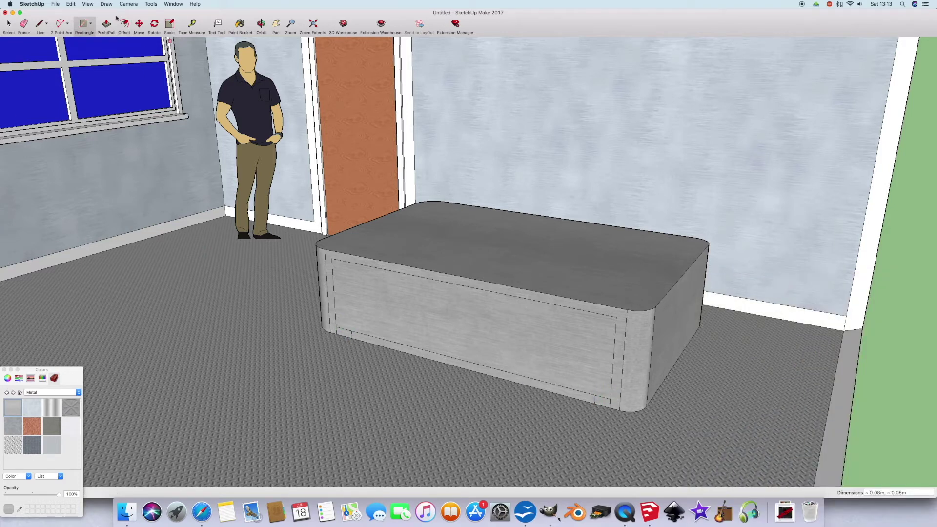
key("e")
left_click(356, 331)
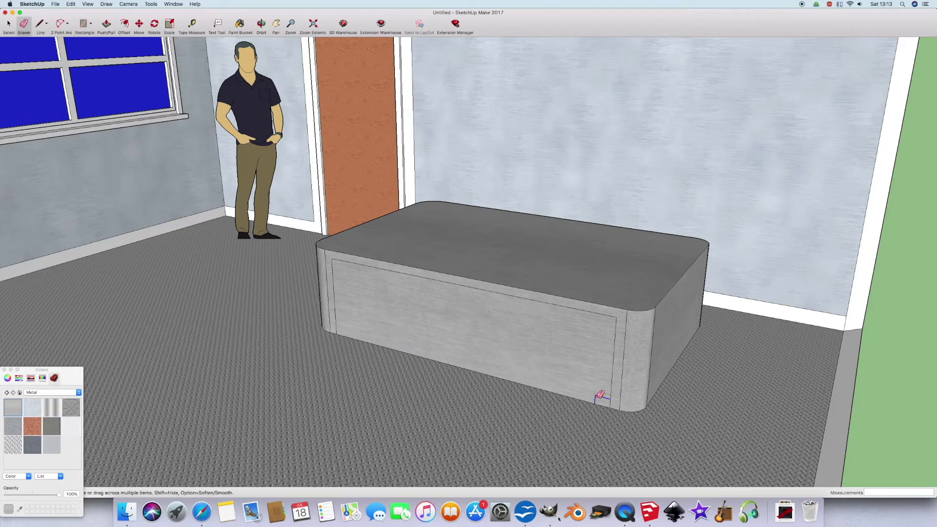
- Push the front inset face about 0.95m back to open leg space under the desk
left_click(105, 27)
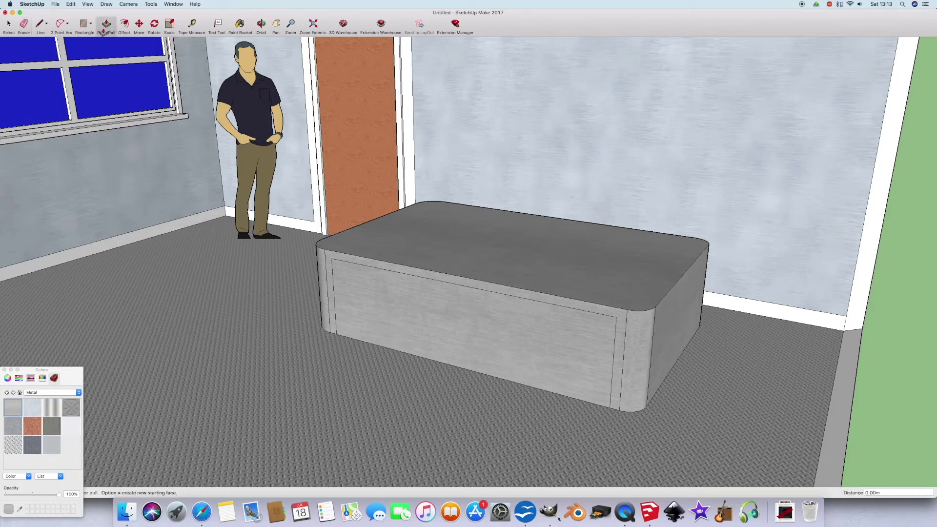
left_click(381, 294)
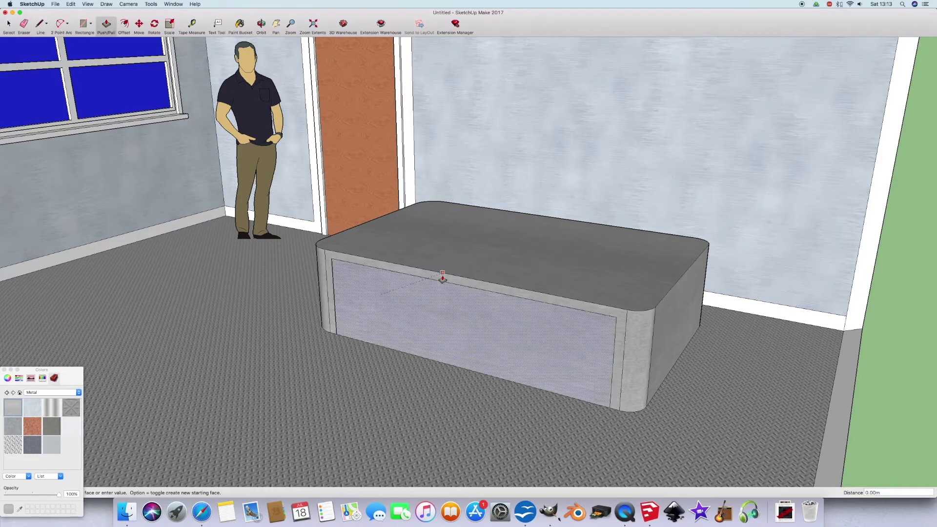
left_click(506, 316)
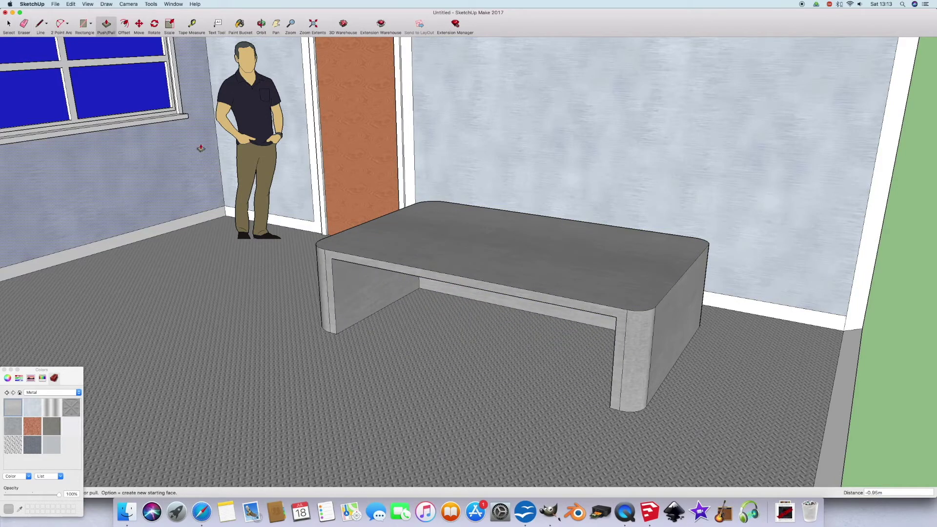
left_click(261, 27)
left_click_drag(468, 209, 335, 187)
scroll(410, 217, "up", 4)
scroll(487, 235, "up", 5)
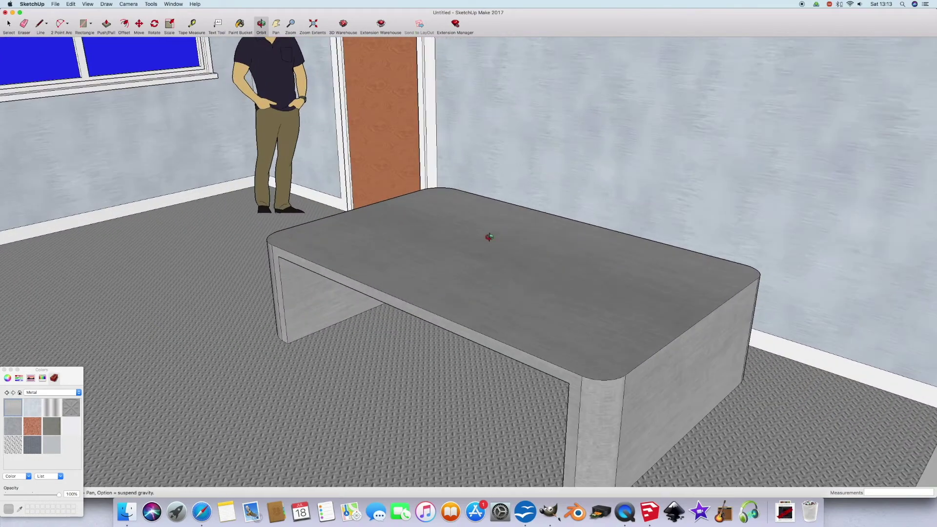
left_click(106, 25)
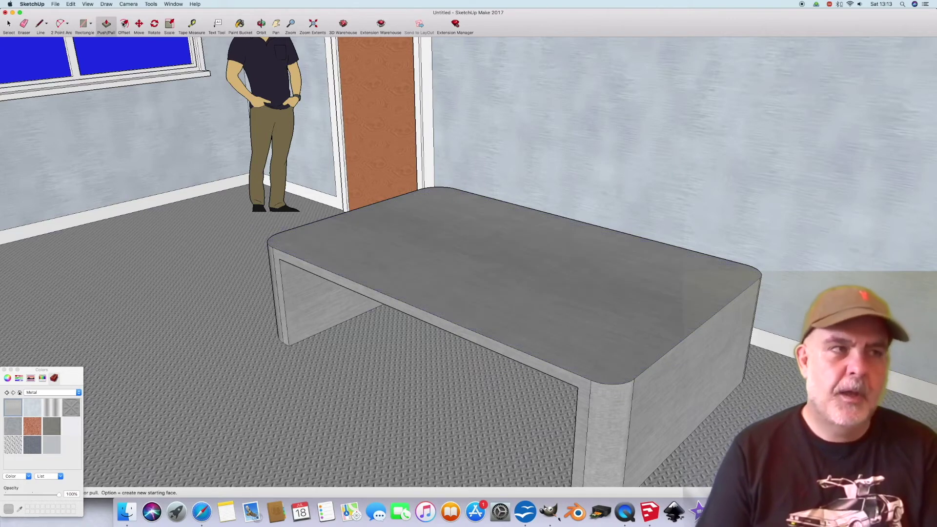
- Offset the desk top, paint the outer band dark grey, and push the inner face down
key("f")
left_click(297, 257)
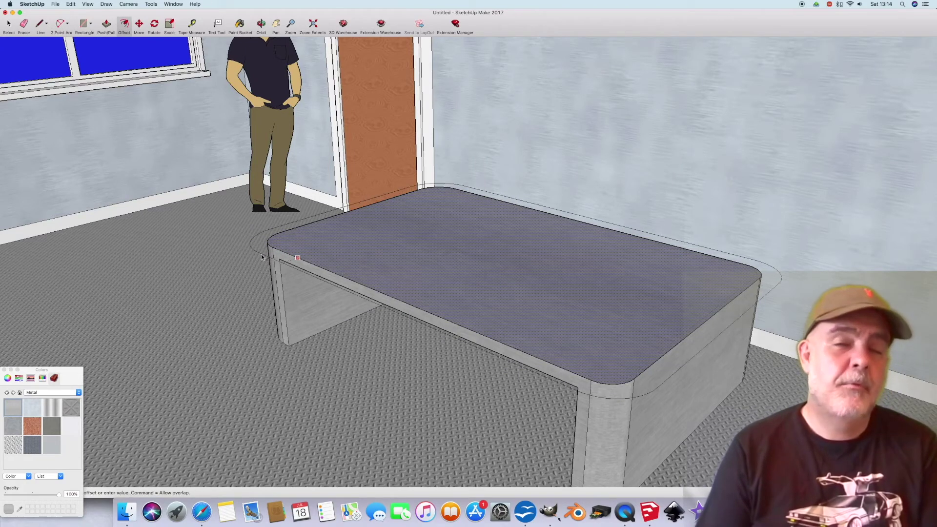
left_click(262, 258)
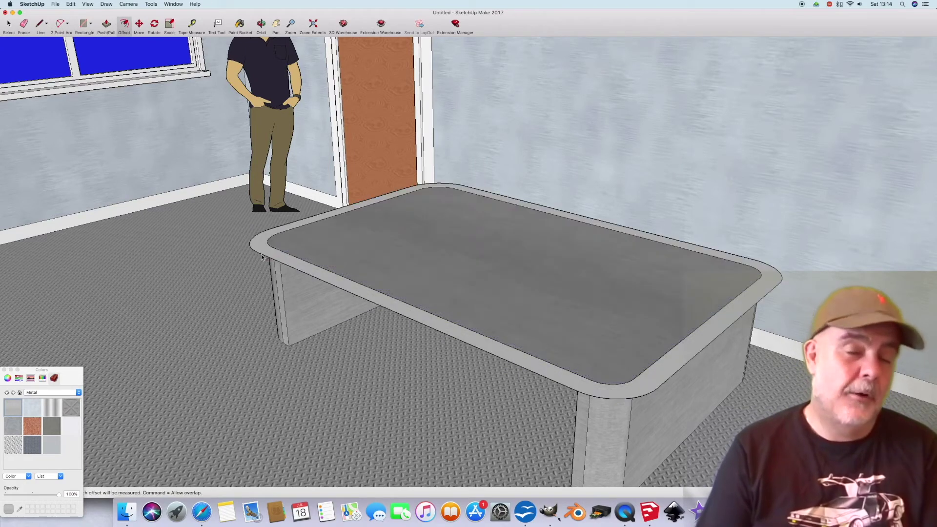
left_click(241, 27)
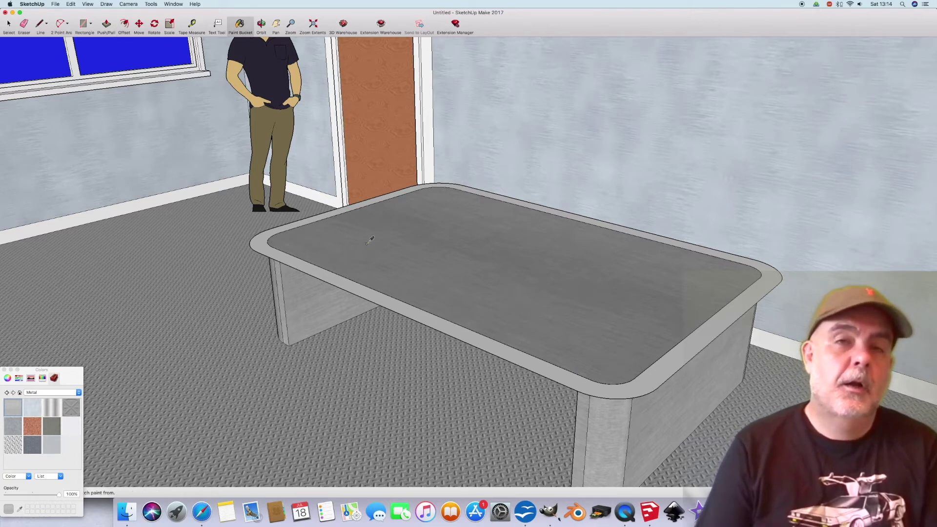
left_click(296, 257)
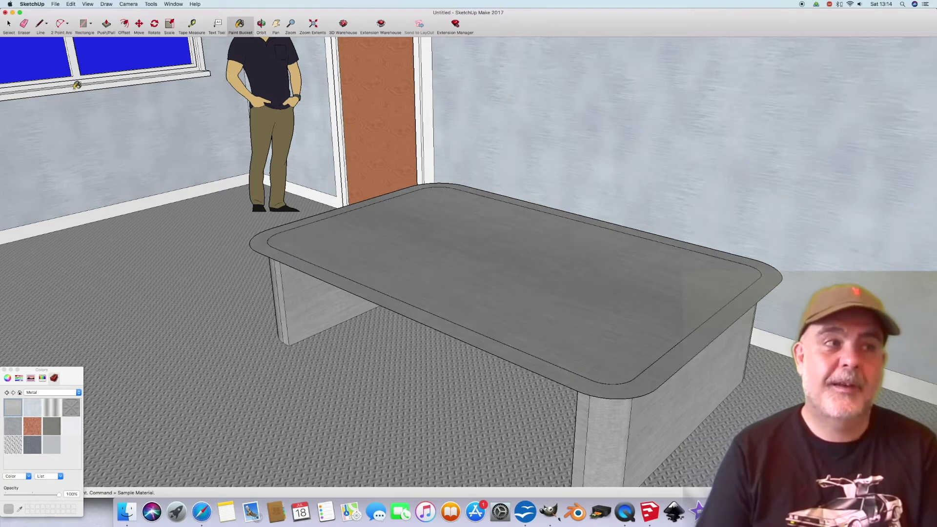
key("p")
left_click_drag(329, 250, 299, 260)
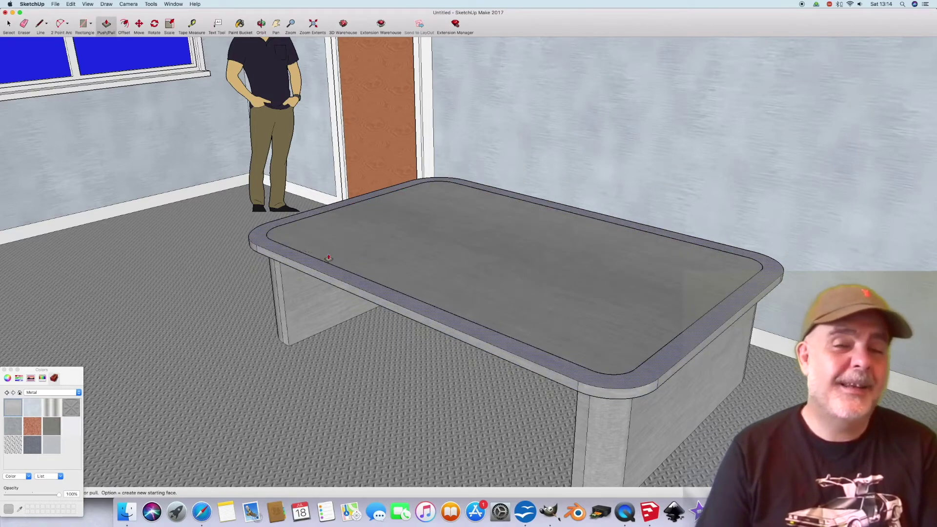
- Offset the recessed top again and paint that border strip with ribbed metal
left_click(261, 23)
left_click_drag(258, 73, 341, 229)
key("f")
left_click(333, 220)
left_click(284, 224)
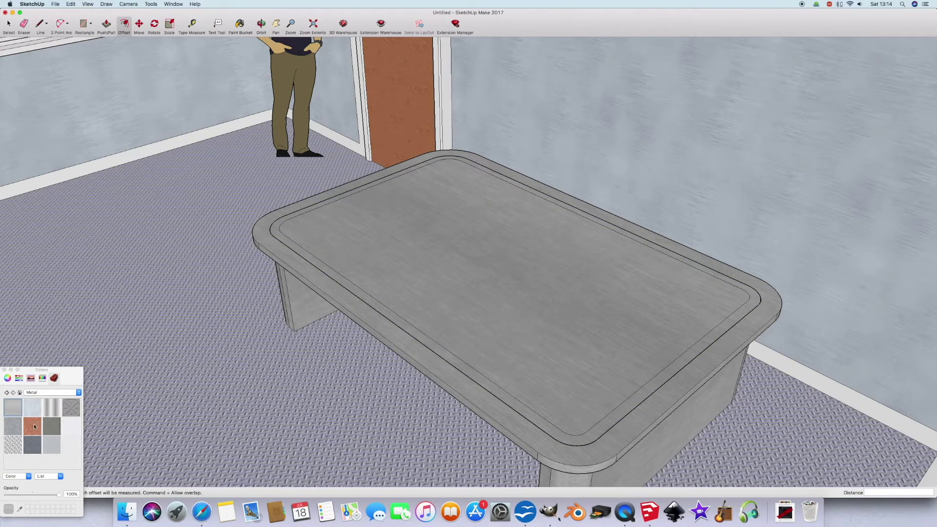
left_click(50, 406)
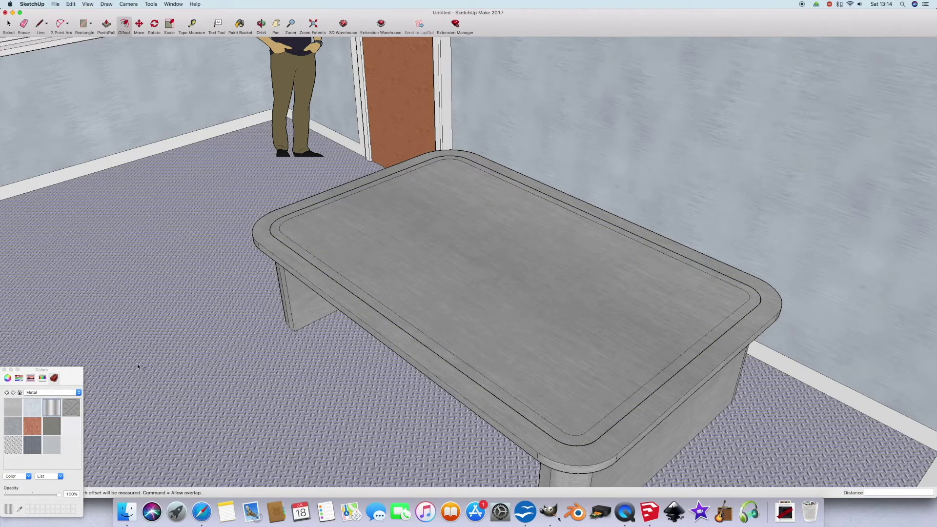
left_click(347, 278)
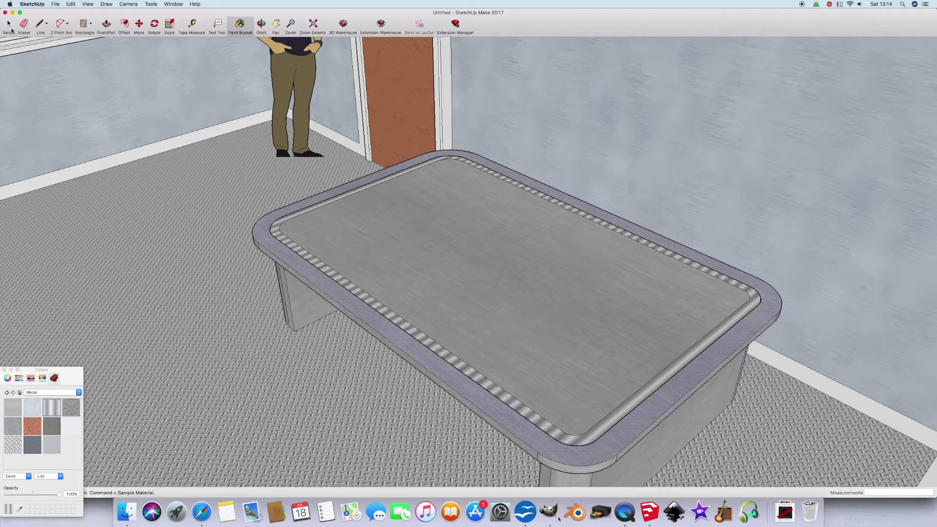
left_click(12, 29)
left_click(261, 24)
left_click_drag(393, 261, 432, 214)
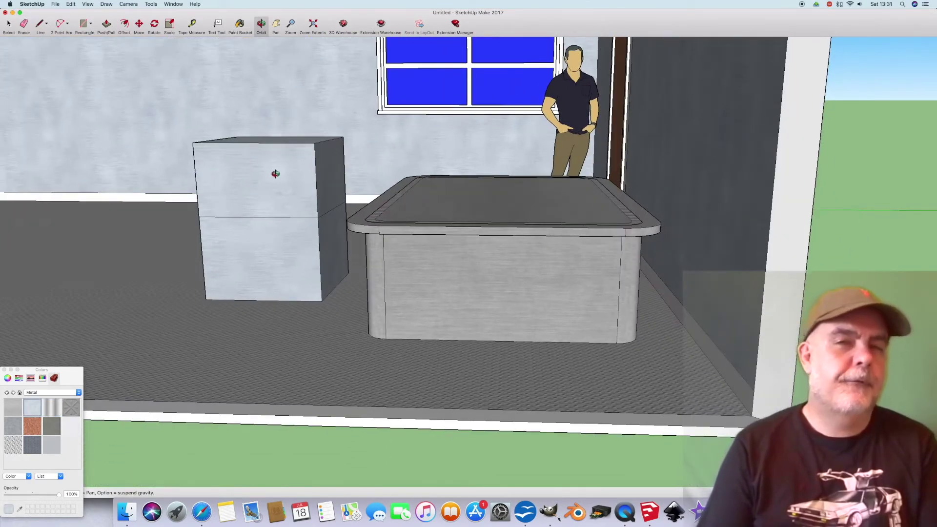
scroll(275, 173, "up", 5)
- Raise the box top higher and draw an arc down its side from top to bottom corner
key("p")
left_click(253, 125)
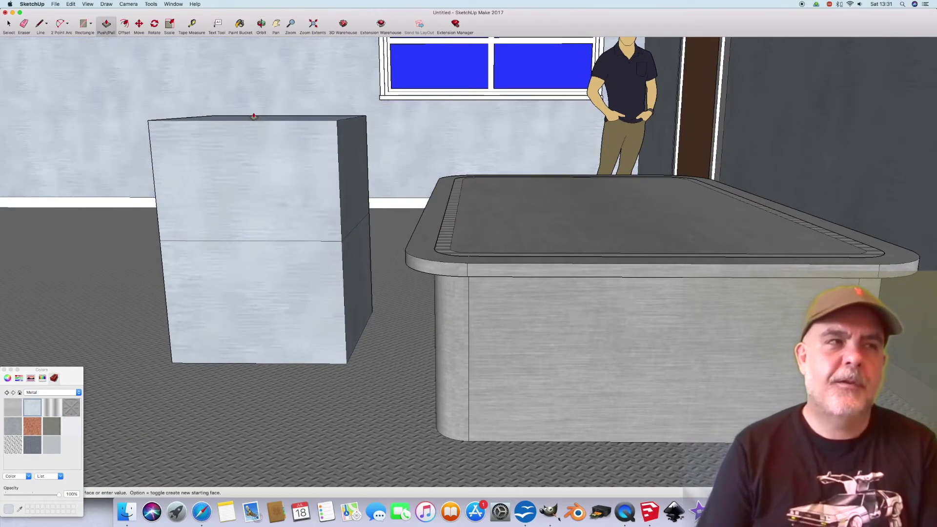
left_click(253, 73)
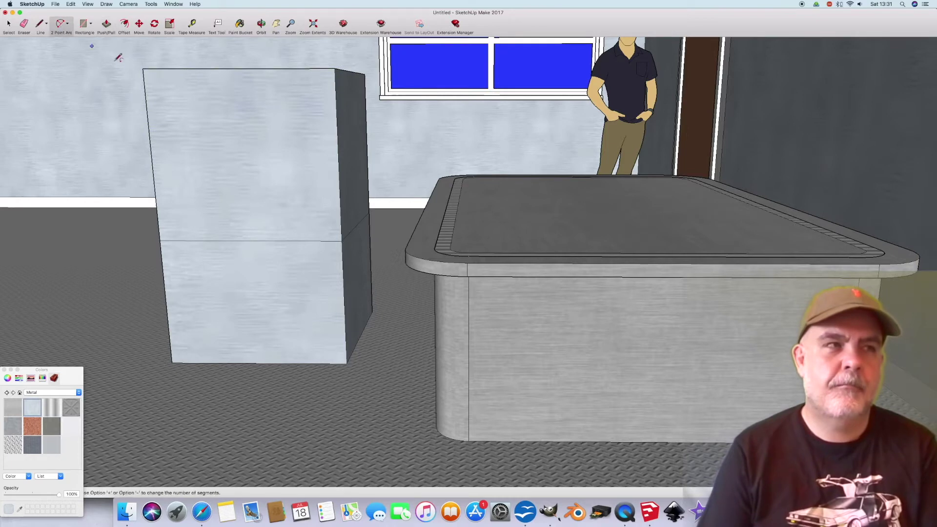
left_click(143, 68)
left_click(172, 362)
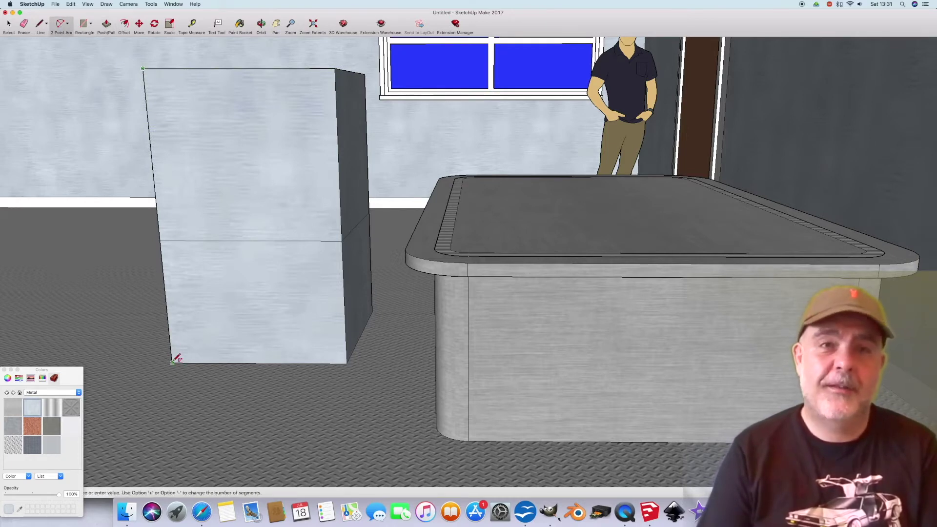
left_click(201, 349)
key("e")
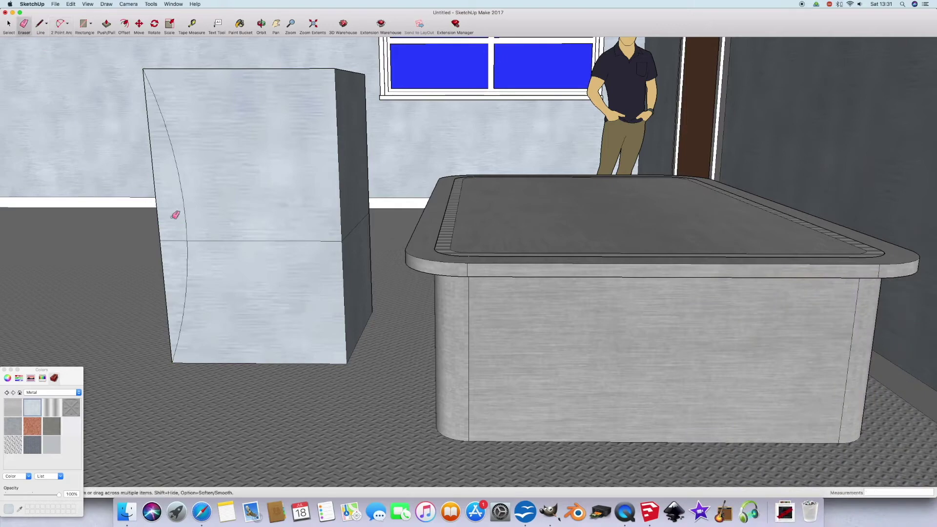
left_click(170, 241)
- Erase the dividing edge and push/pull the curved sliver off the box side
middle_click_drag(341, 132, 439, 135)
left_click(25, 25)
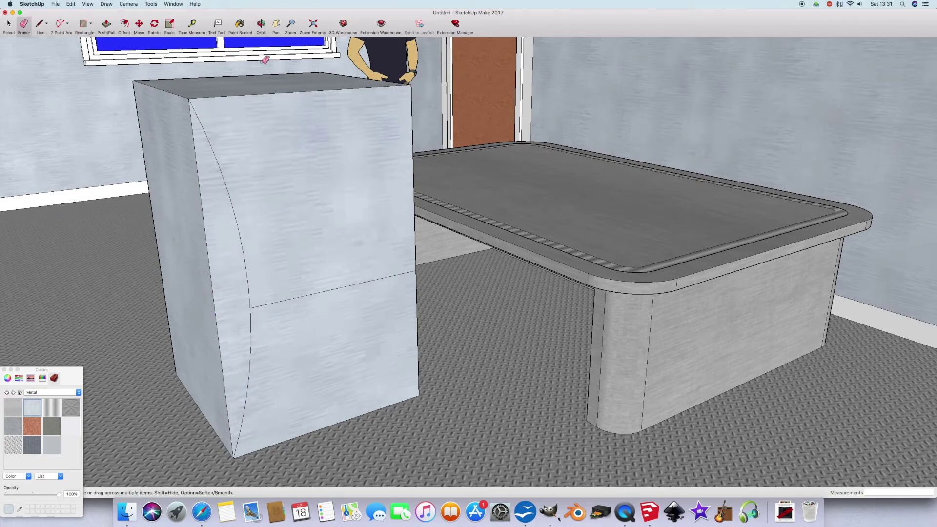
middle_click_drag(317, 215, 617, 245)
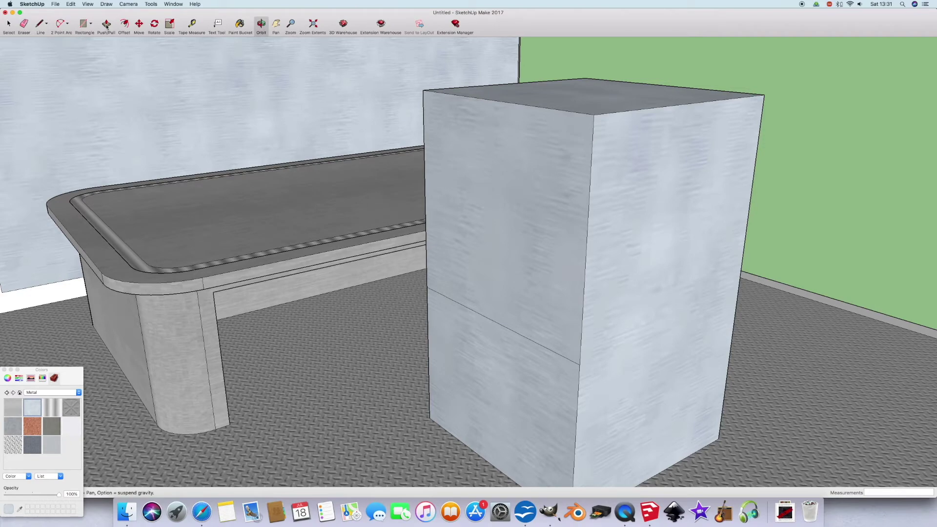
left_click(25, 25)
left_click(455, 302)
left_click(261, 26)
mouse_move(564, 189)
left_mouse_down()
mouse_move(184, 215)
mouse_move(306, 218)
mouse_move(151, 116)
left_mouse_up()
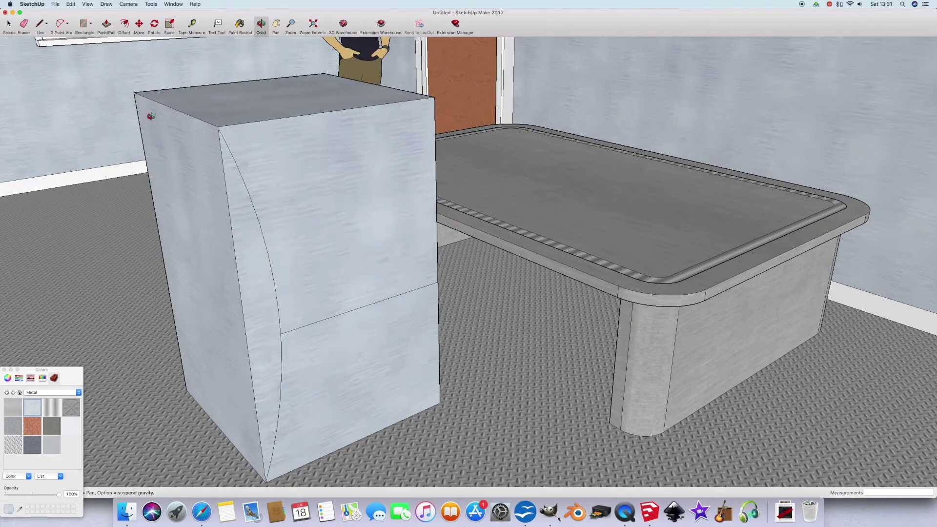
left_click(107, 25)
left_click(251, 255)
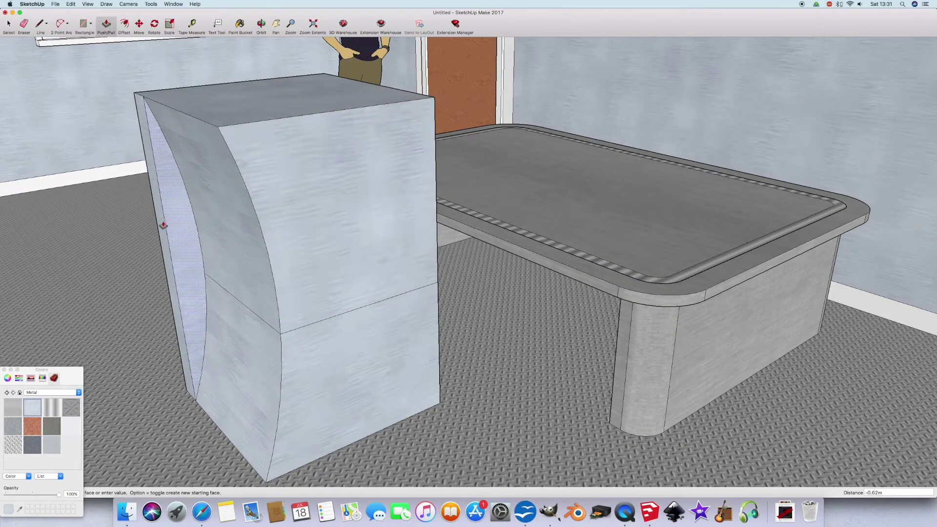
left_click(157, 224)
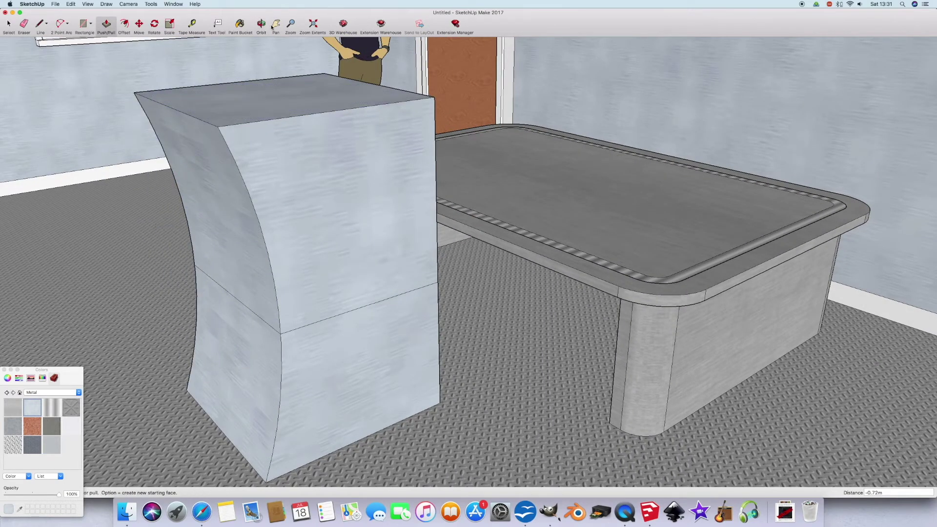
key("o")
left_click_drag(368, 172, 287, 183)
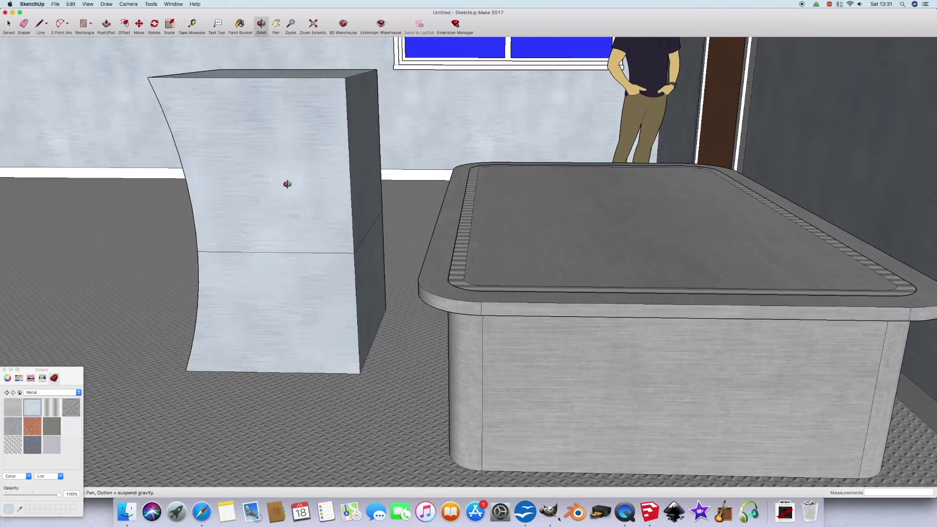
- Draw an arc on the lower side, push that face in 0.72m, and push the upper block in
left_click(60, 23)
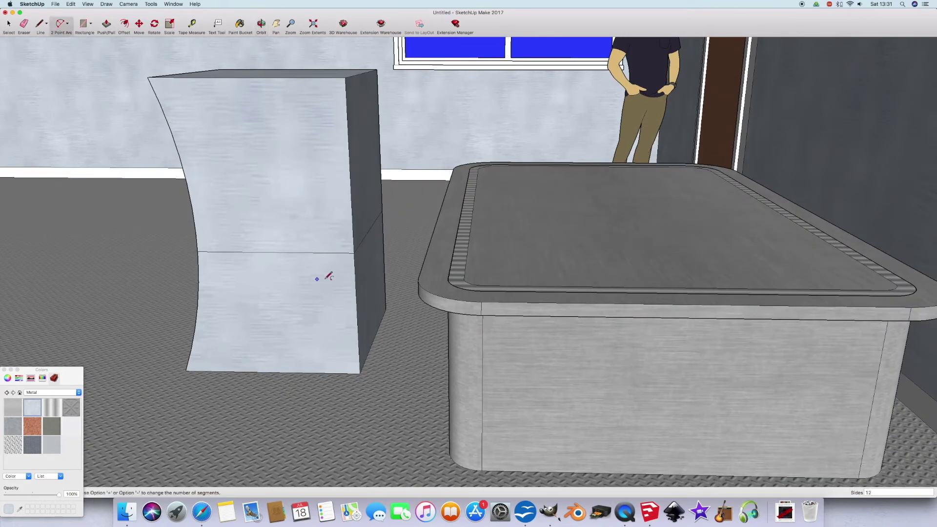
left_click(322, 253)
left_click(360, 373)
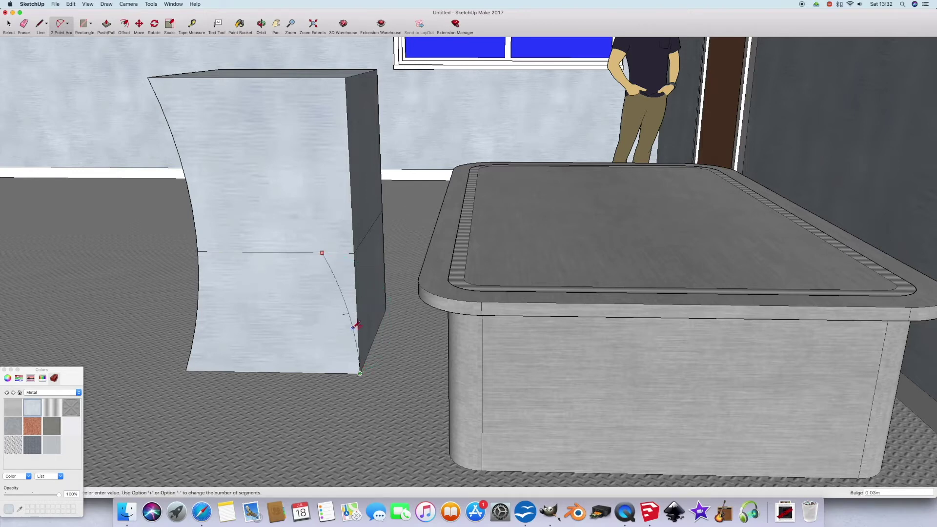
left_click(356, 324)
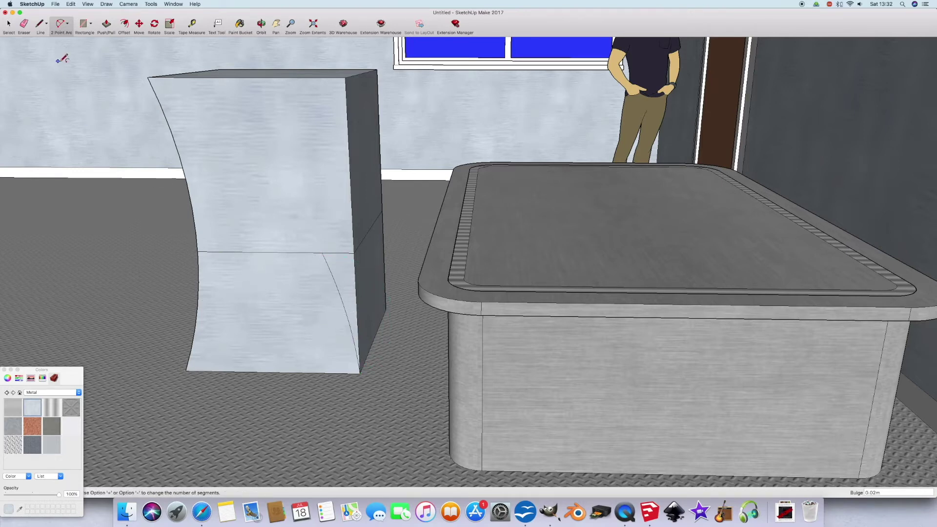
left_click(107, 27)
left_click(348, 279)
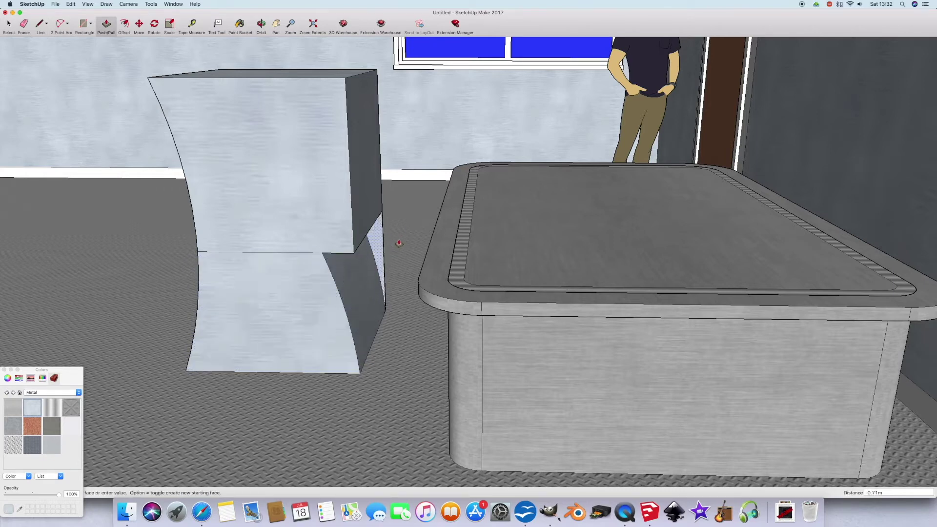
left_click(399, 240)
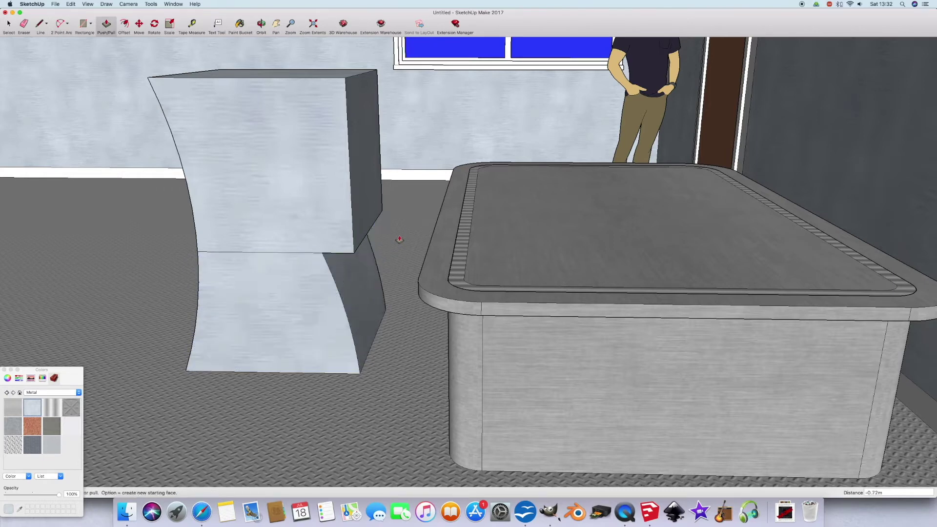
left_click(360, 203)
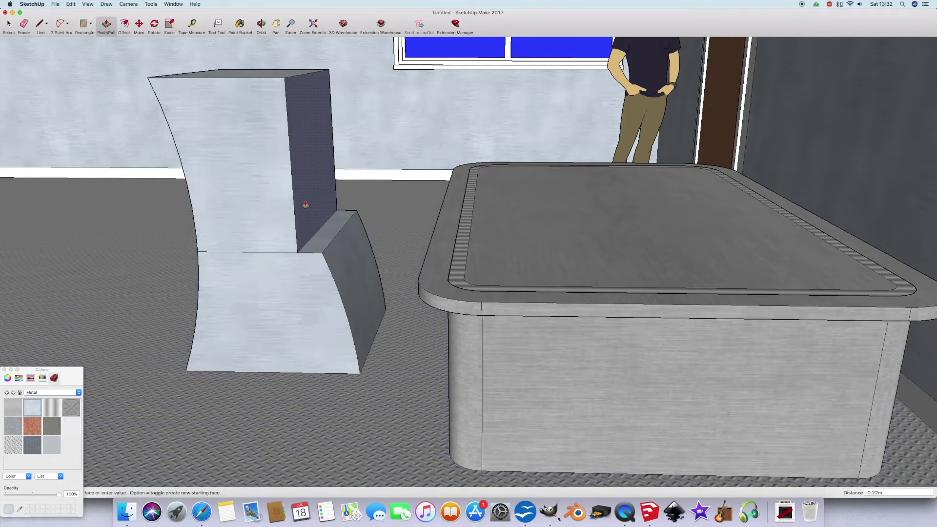
left_click(243, 202)
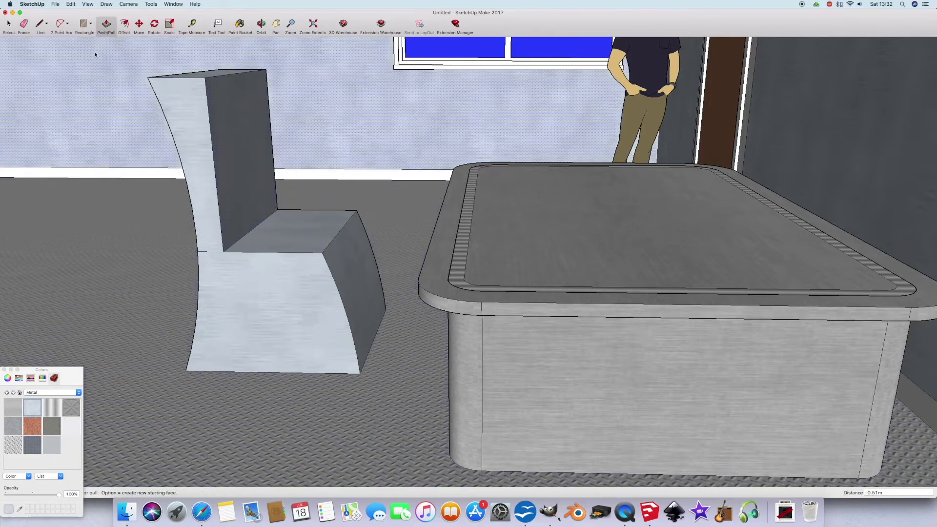
- Draw an arc along the backrest and push the outer sliver away for a curved back
key("a")
left_click(223, 250)
left_click(147, 77)
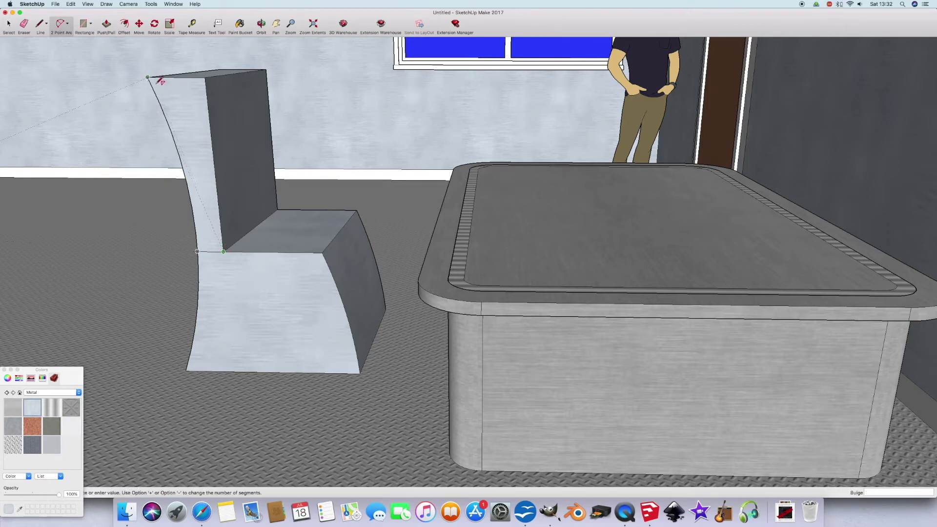
left_click(167, 88)
left_click(106, 24)
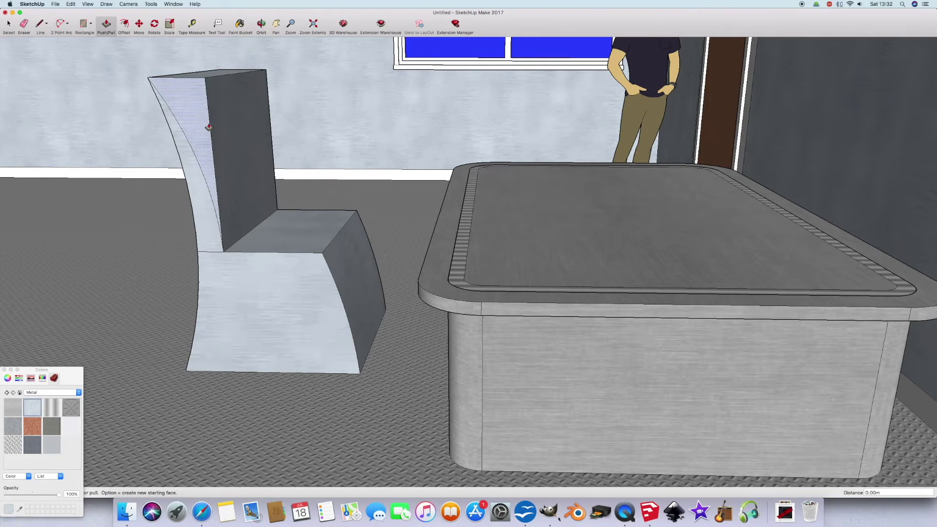
left_click(204, 128)
left_click(280, 109)
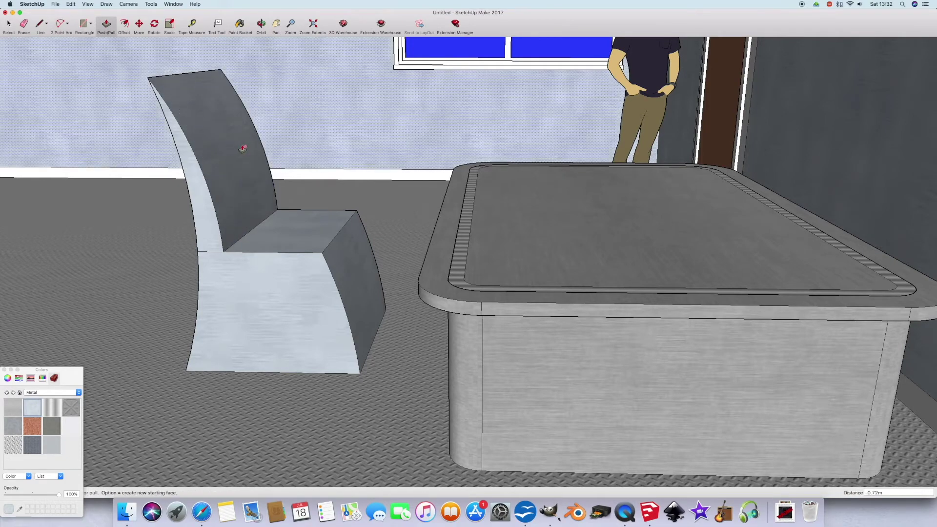
middle_click_drag(389, 178, 341, 195)
scroll(340, 194, "down", 3)
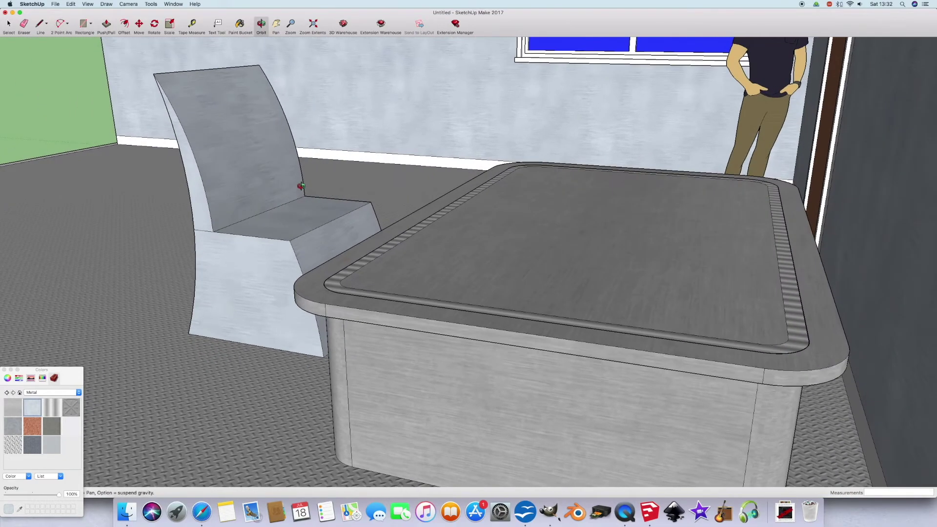
- Offset an outline inside the chair's side face and erase the outline's bottom edge
scroll(464, 201, "down", 3)
middle_click_drag(336, 241, 484, 234)
scroll(353, 244, "up", 5)
left_click(124, 24)
left_click(292, 242)
left_click(296, 243)
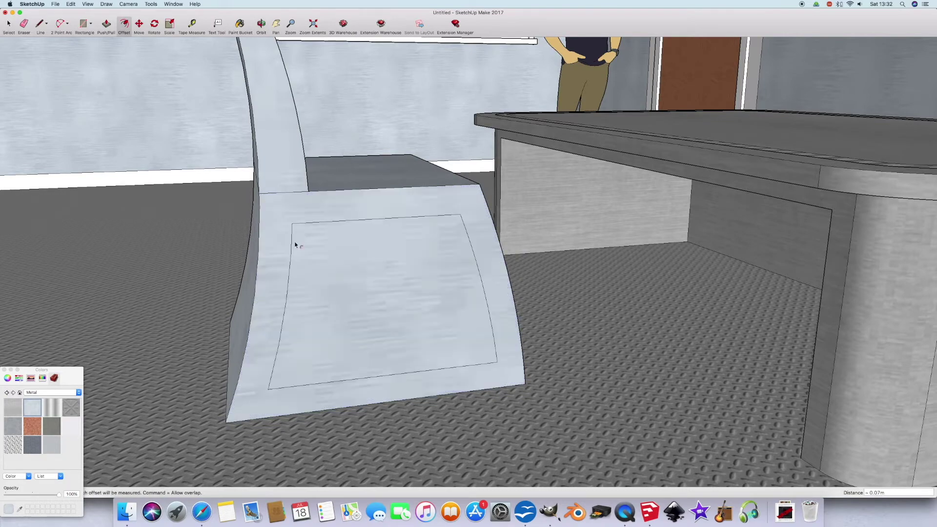
left_click(40, 24)
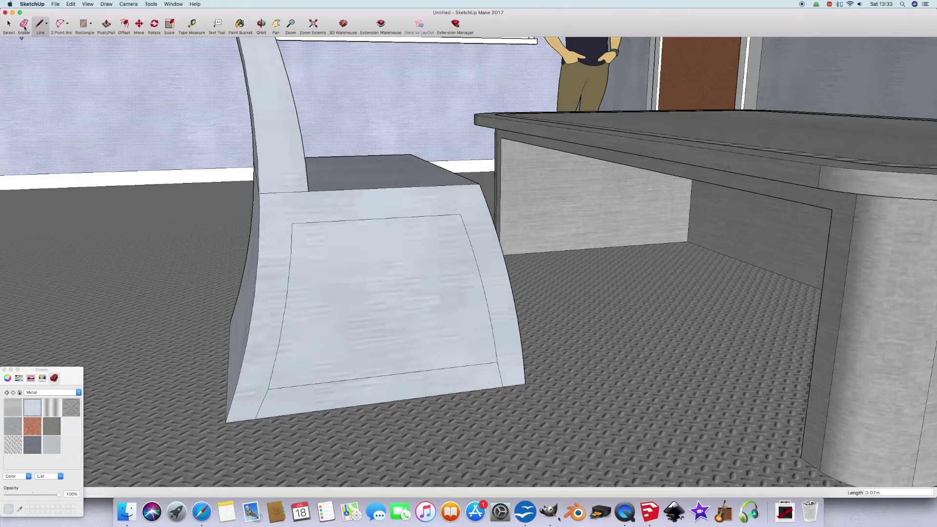
left_click(24, 28)
left_click(317, 383)
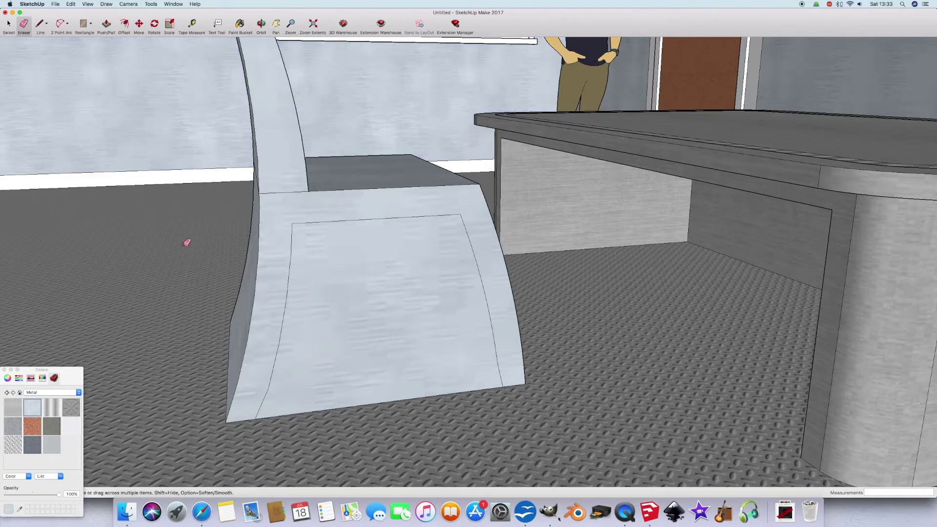
- Push the inner side panel through the chair to leave curved legs under the seat
left_click(107, 26)
middle_click_drag(324, 223, 349, 335)
left_click_drag(349, 334, 171, 296)
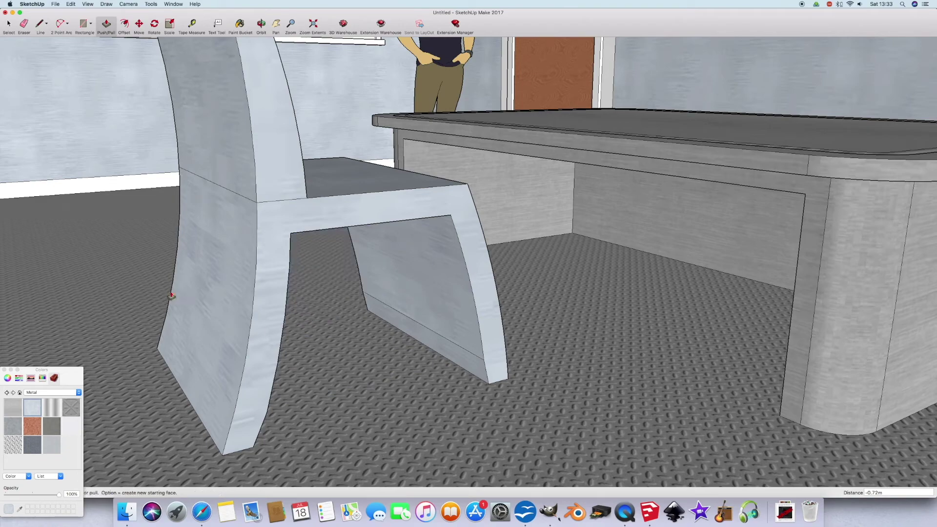
left_click(261, 25)
left_click_drag(496, 164, 309, 179)
scroll(647, 176, "down", 5)
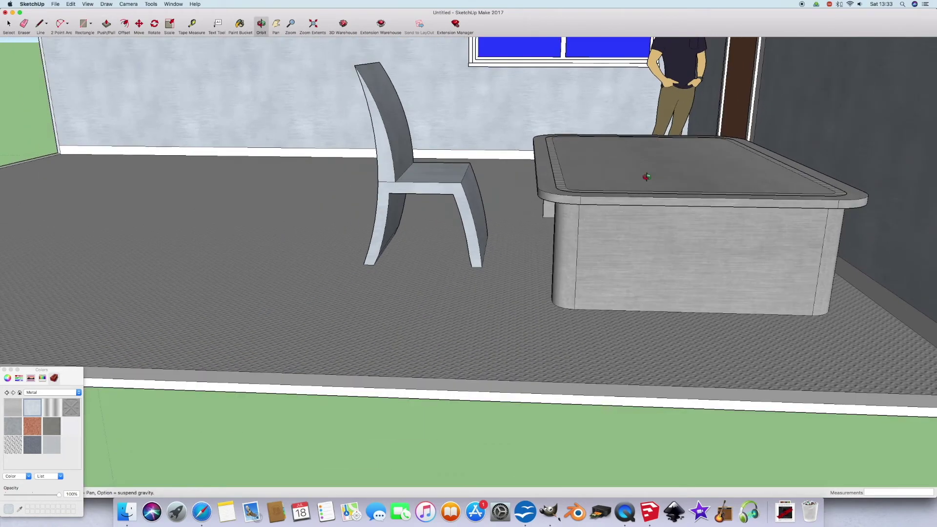
left_click_drag(647, 177, 445, 161)
scroll(447, 162, "up", 6)
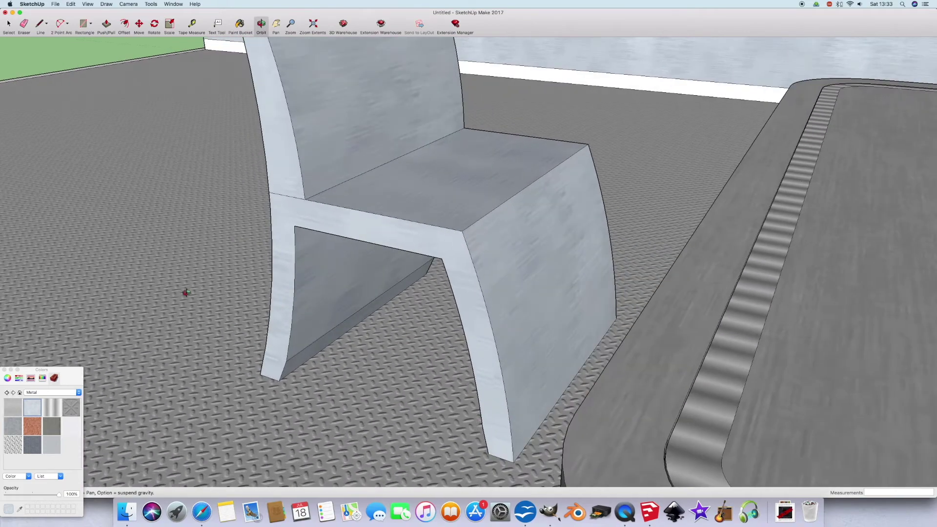
- Browse the Carpet and Fabric material collection
left_click(78, 393)
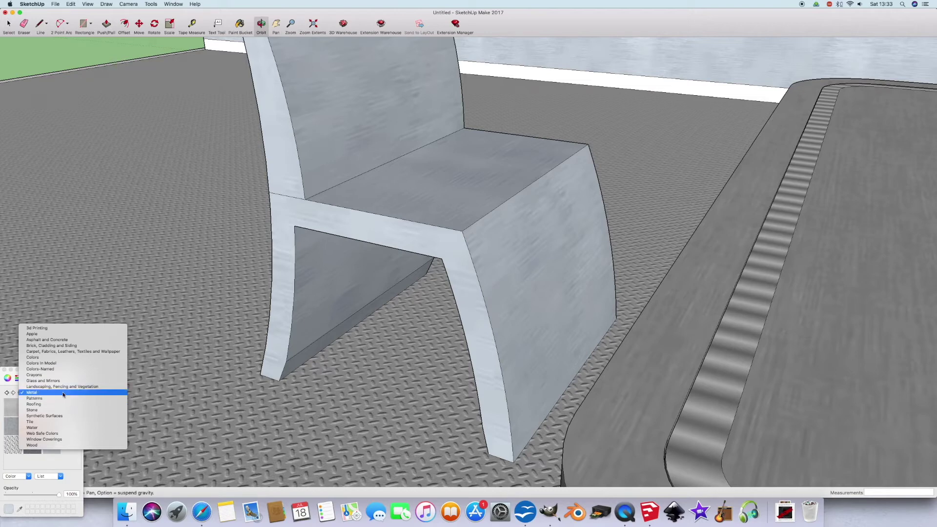
left_click(57, 351)
scroll(46, 429, "down", 5)
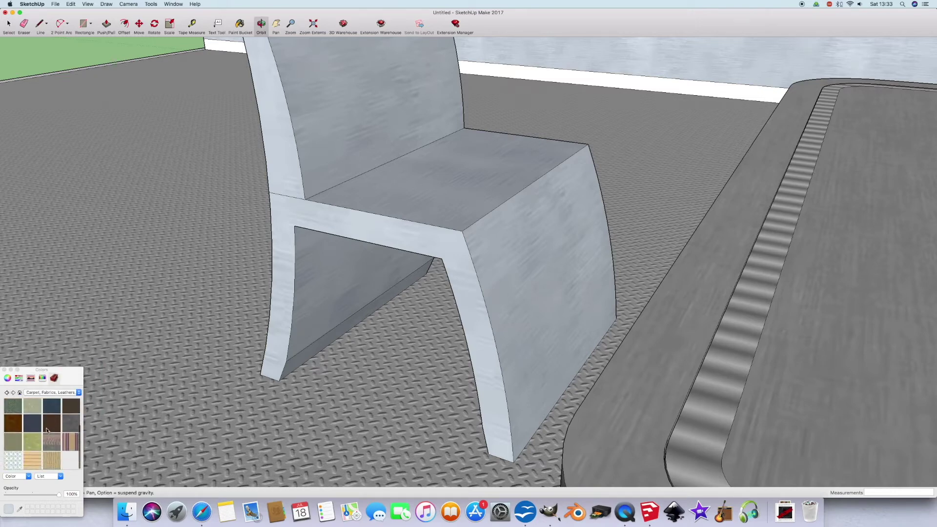
scroll(47, 430, "up", 2)
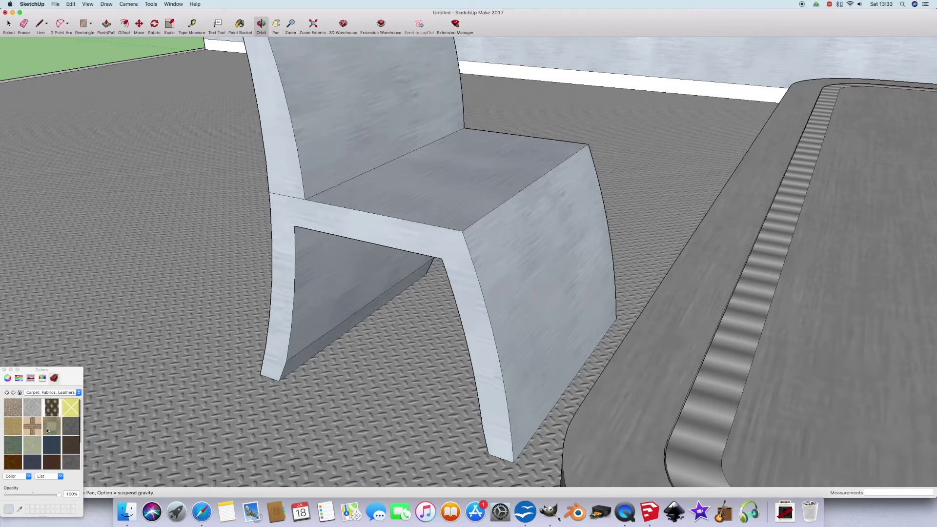
scroll(47, 431, "down", 2)
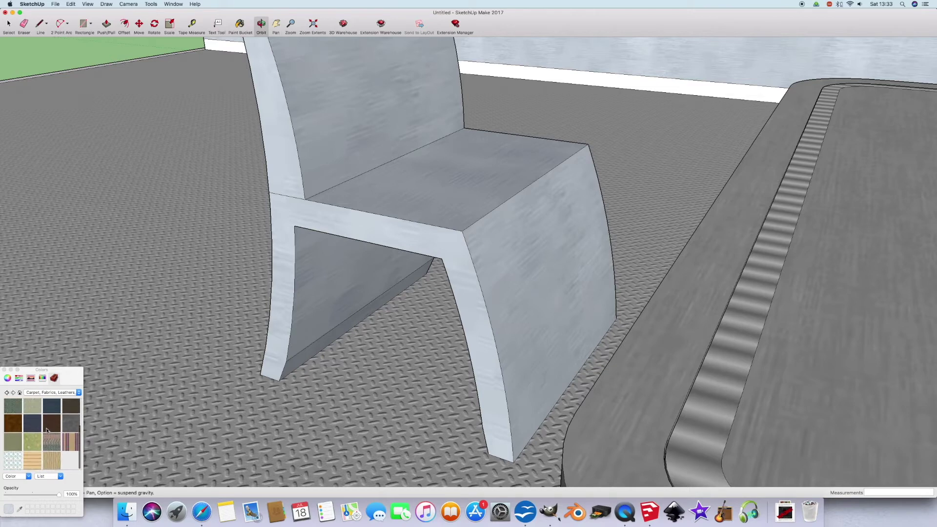
- Paint the chair seat and backrest with the cube pattern from the Patterns collection
left_click(79, 393)
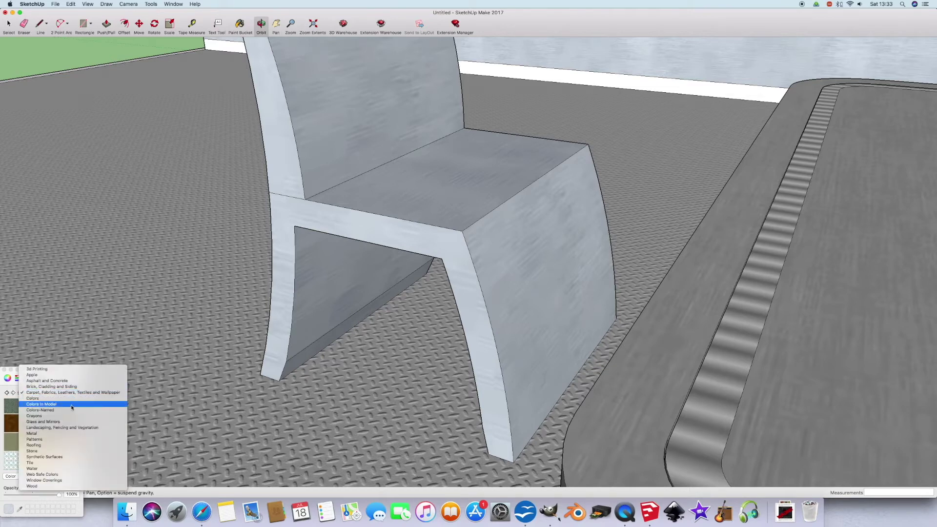
left_click(66, 439)
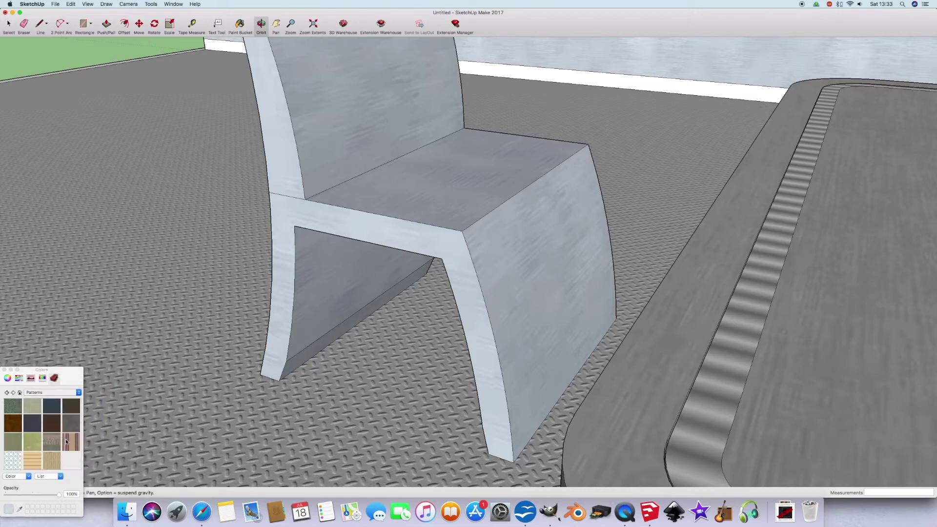
scroll(55, 439, "down", 3)
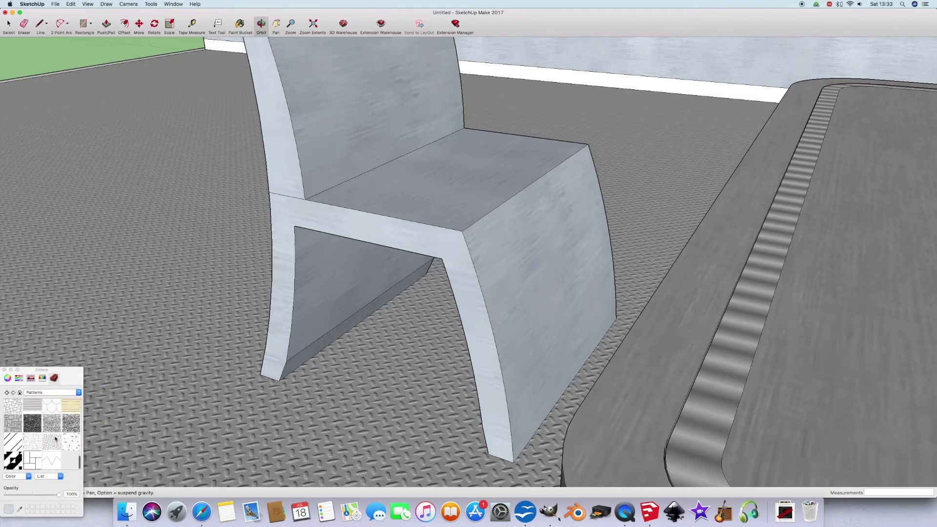
scroll(55, 439, "down", 5)
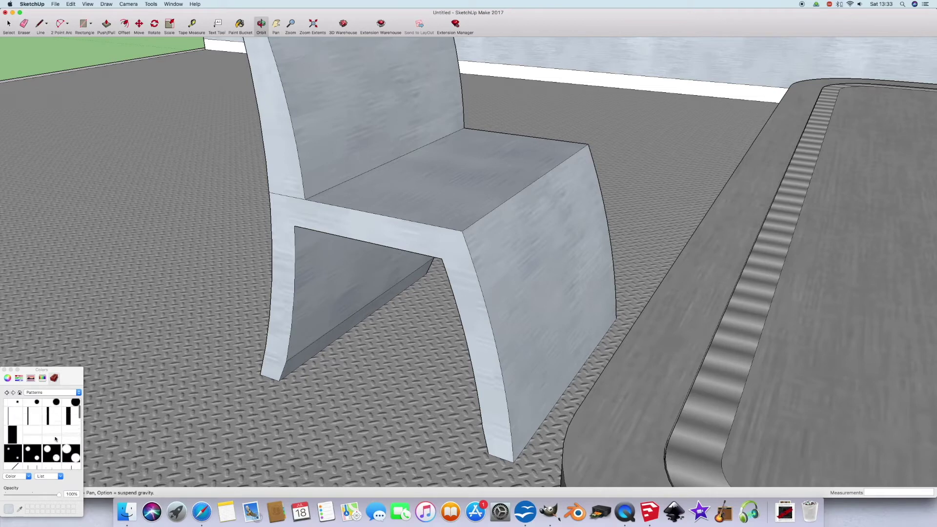
scroll(55, 439, "down", 8)
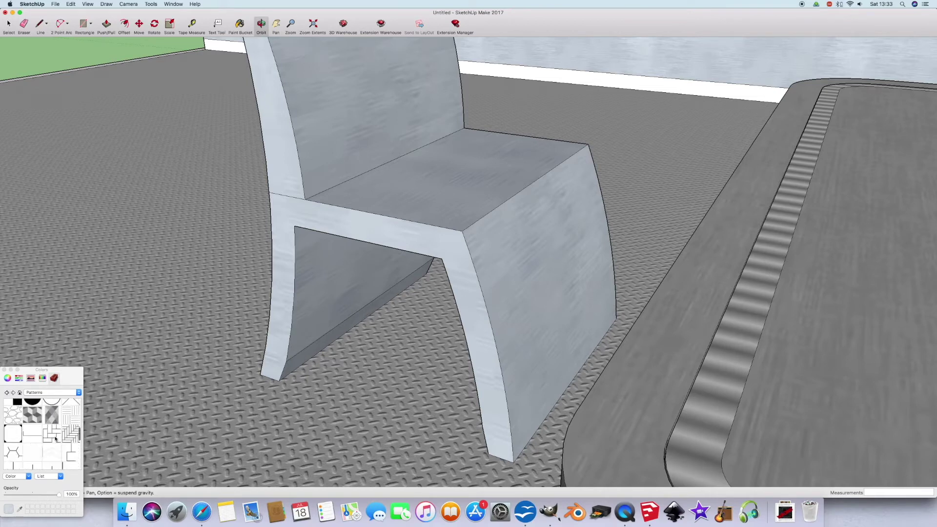
left_click(32, 422)
scroll(32, 422, "up", 2)
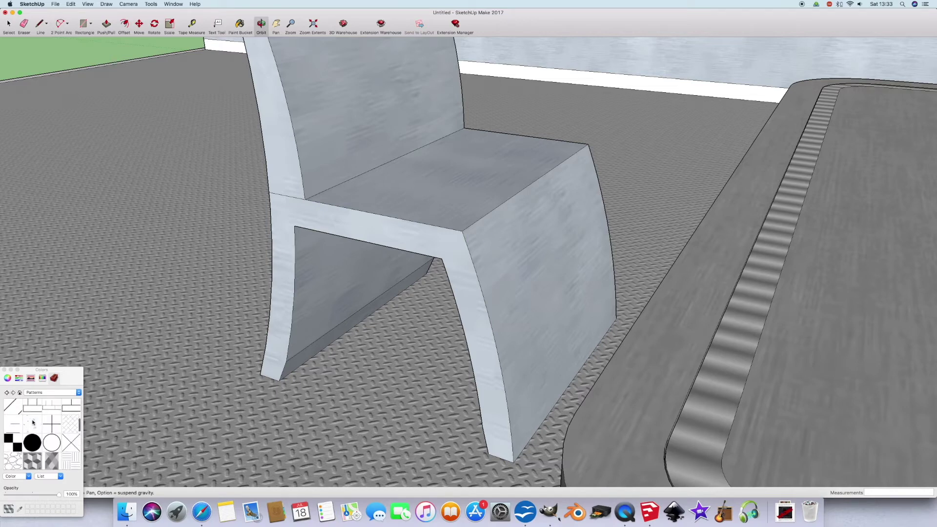
left_click(419, 197)
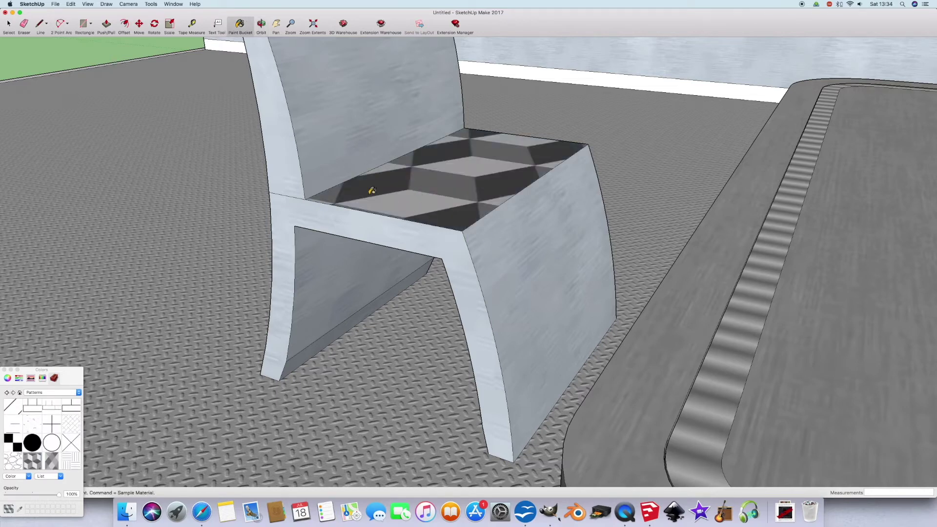
left_click(371, 146)
scroll(402, 209, "down", 5)
scroll(402, 208, "up", 5)
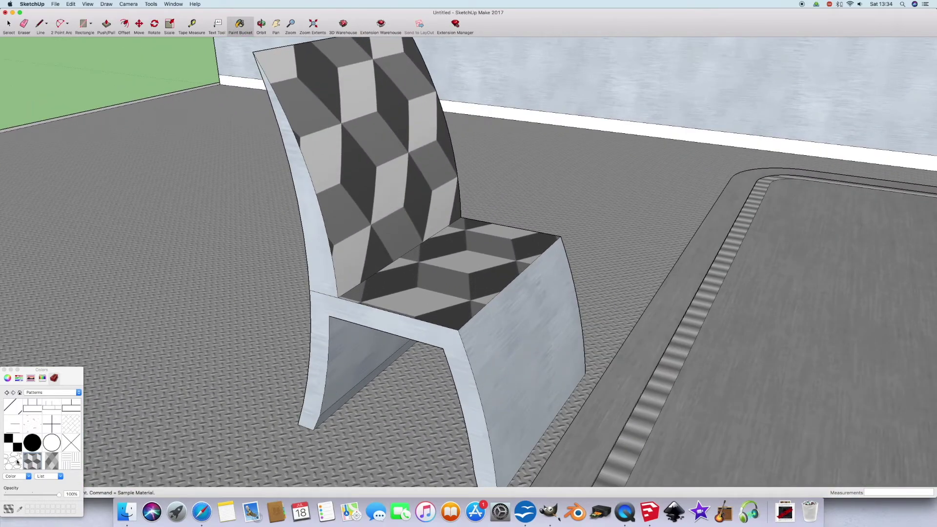
- Undo the cube pattern and switch the materials collection to Synthetic Surfaces
left_click(79, 394)
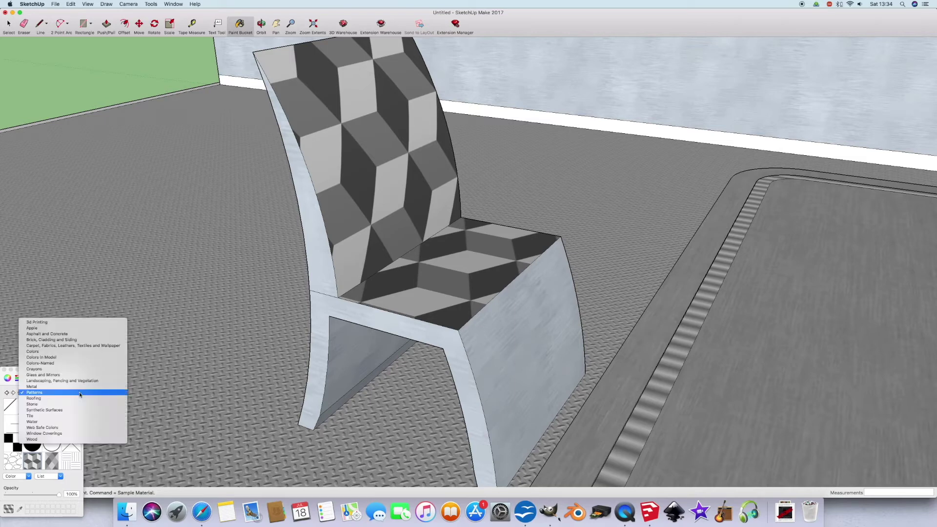
left_click(130, 400)
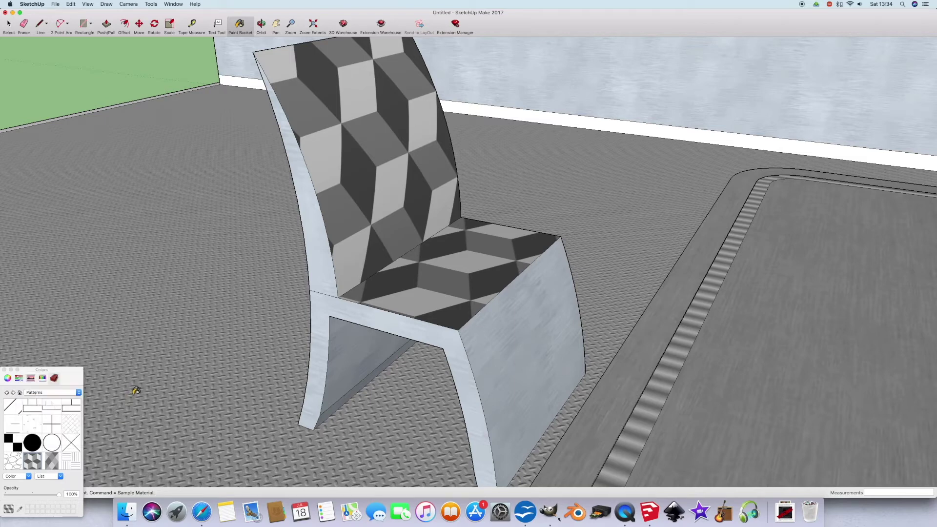
key("super+z")
key("super+z")
left_click(78, 393)
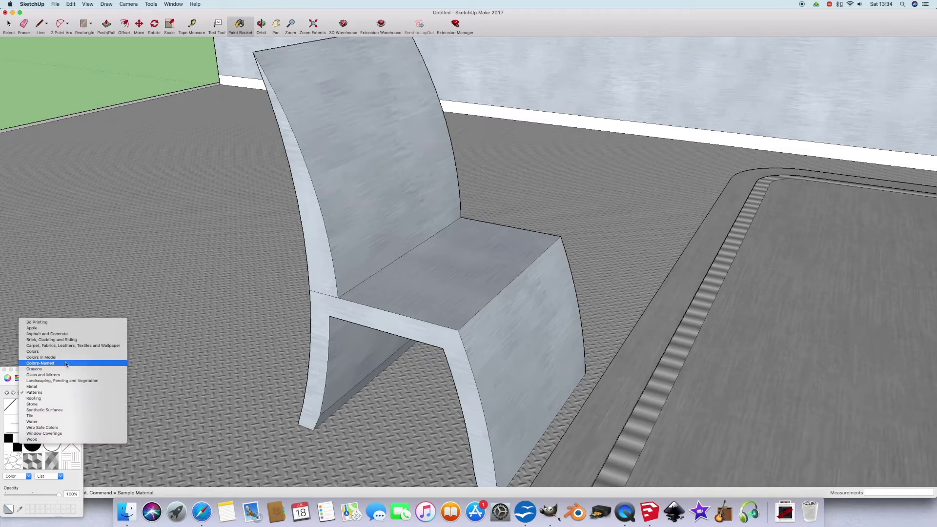
left_click(61, 409)
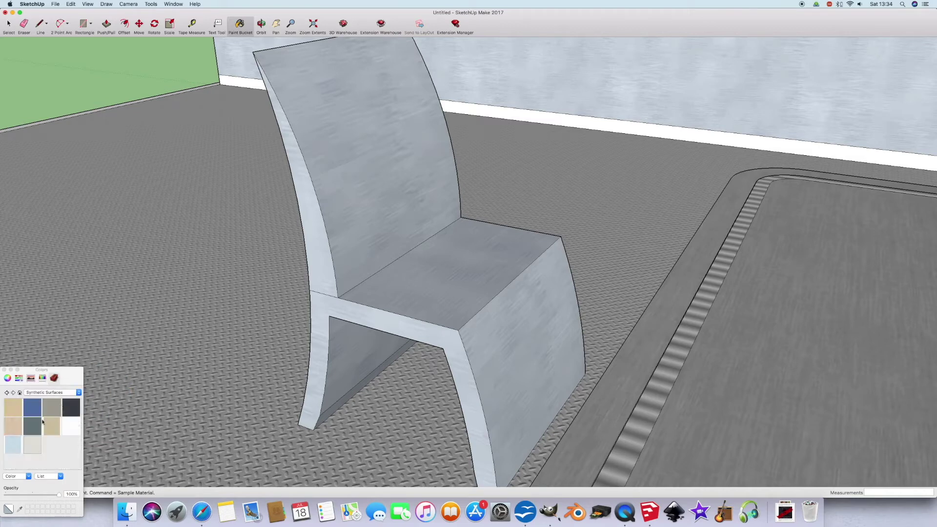
- Paint the chair seat and backrest blue synthetic and raise the seat into a thin cushion
left_click(29, 411)
left_click(431, 270)
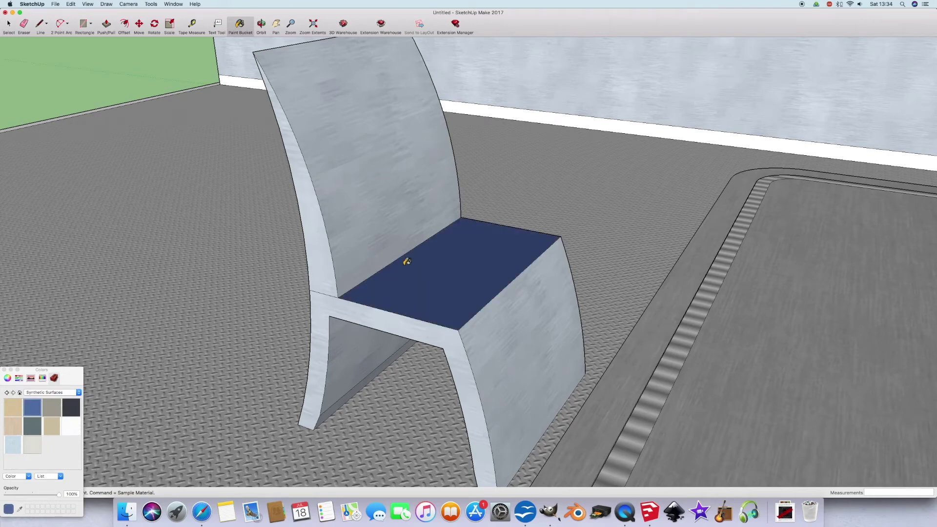
left_click(367, 227)
key("p")
left_click(437, 273)
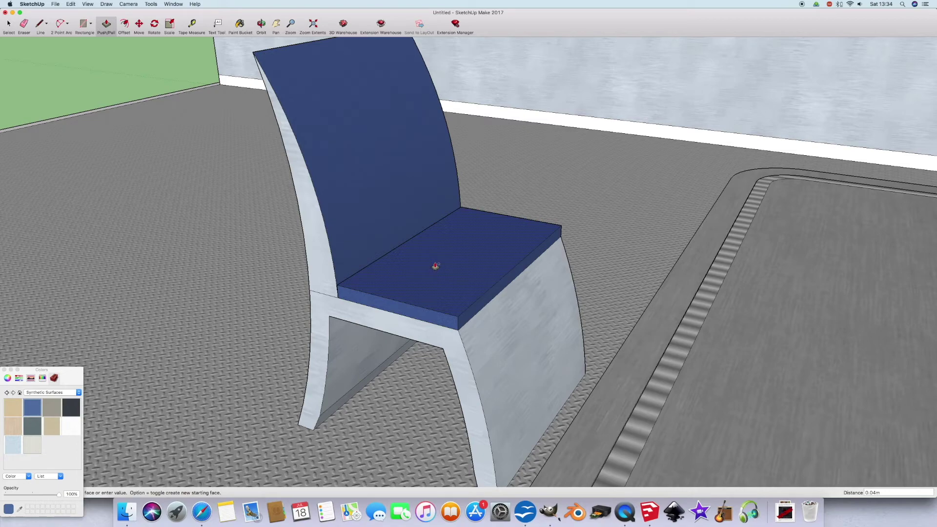
- Draw an arc at the cushion's front corner and push it back along the seat to round the edge
key("o")
left_click_drag(391, 190, 55, 69)
left_click(57, 23)
scroll(517, 271, "up", 5)
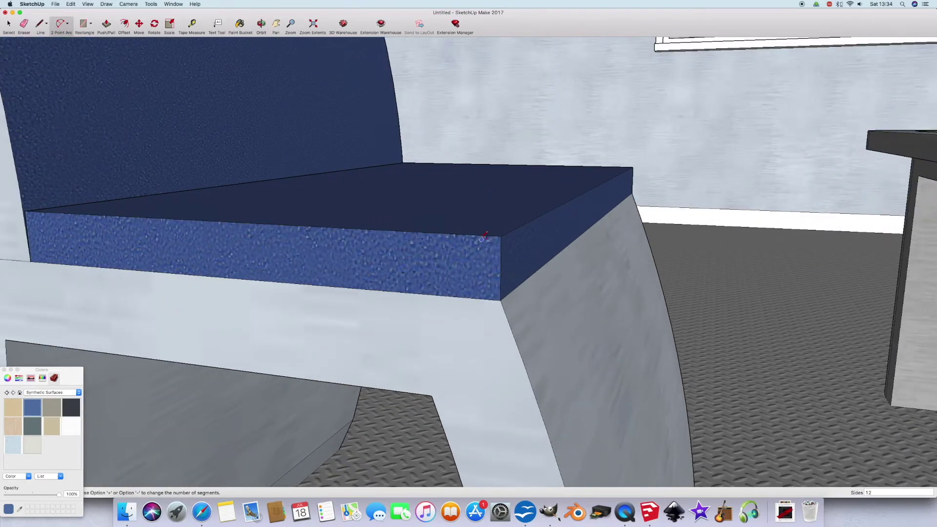
left_click(472, 235)
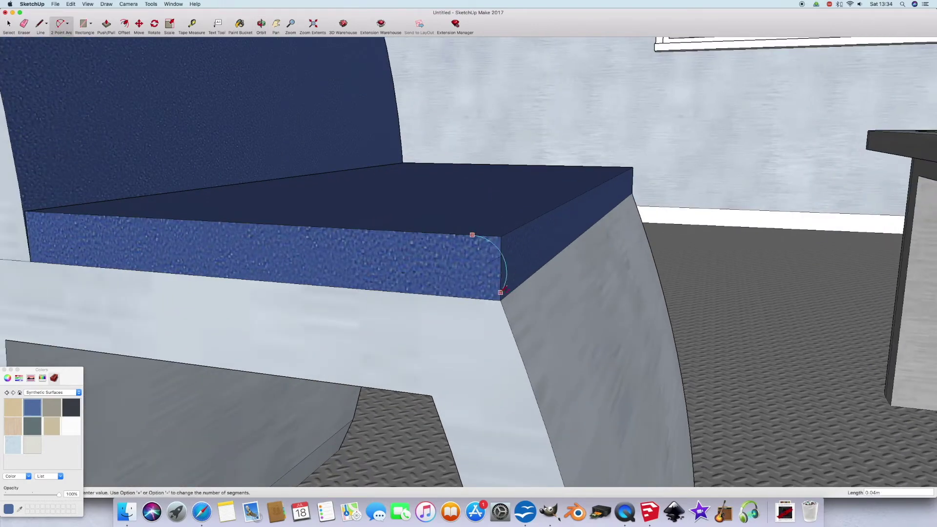
left_click(503, 265)
left_click(505, 262)
left_click(106, 24)
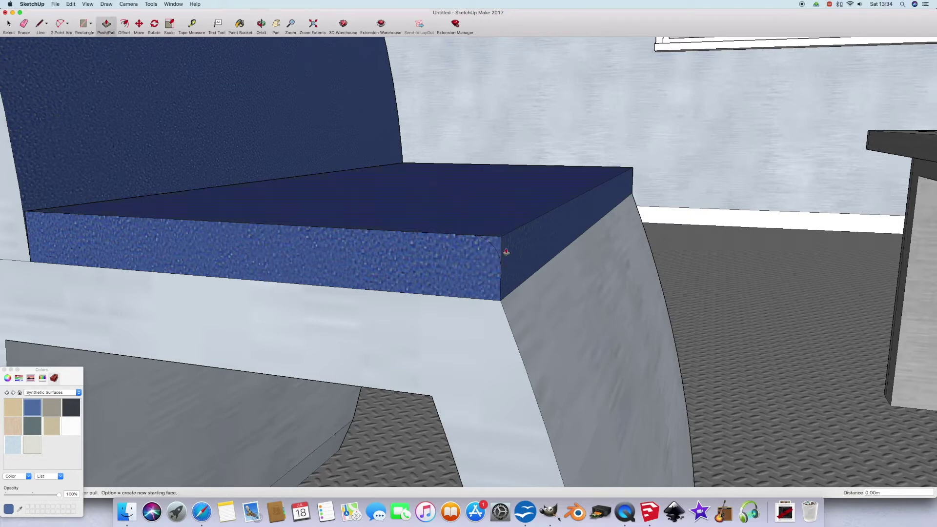
left_click(496, 240)
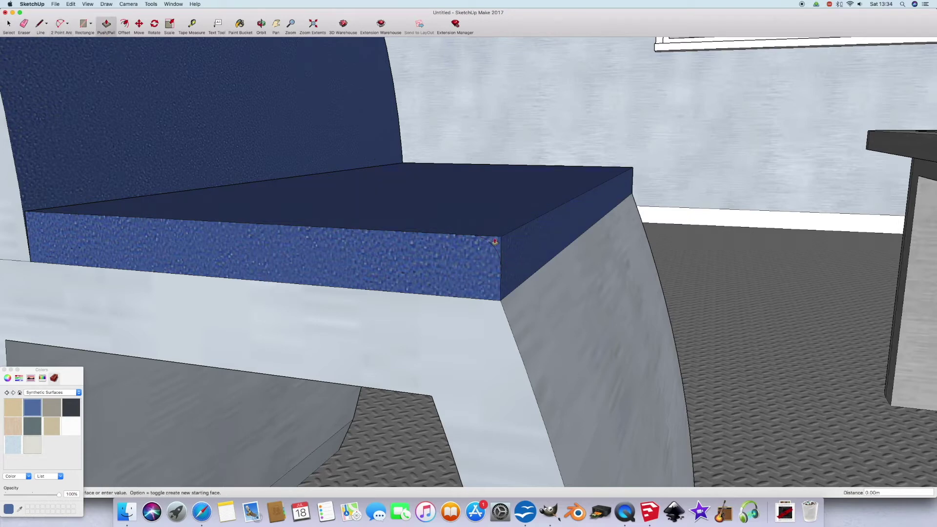
left_click(635, 175)
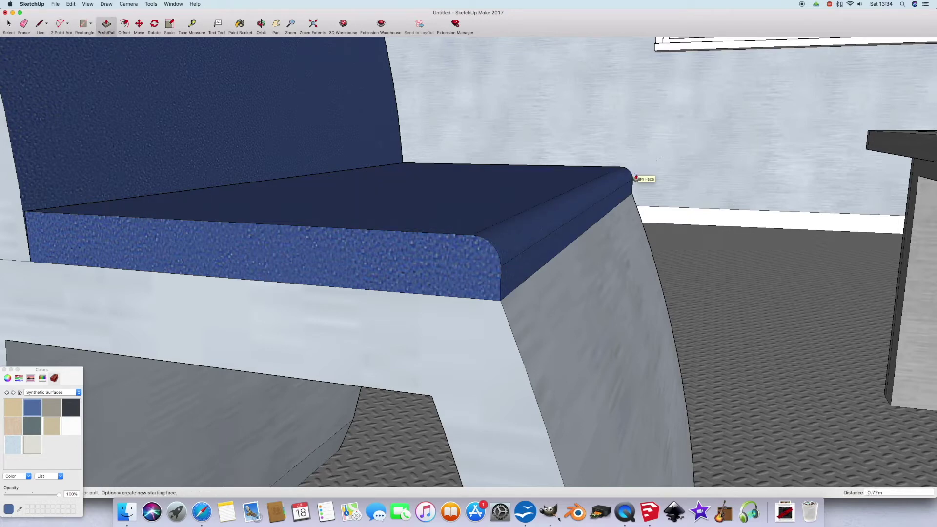
left_click(262, 27)
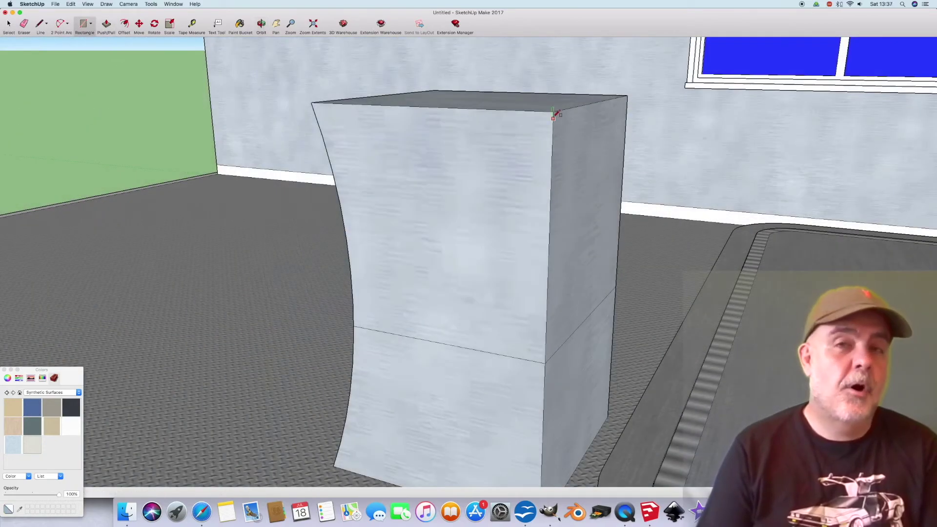
- Draw two rectangles on the block's side face and erase the edges splitting it
left_click(553, 112)
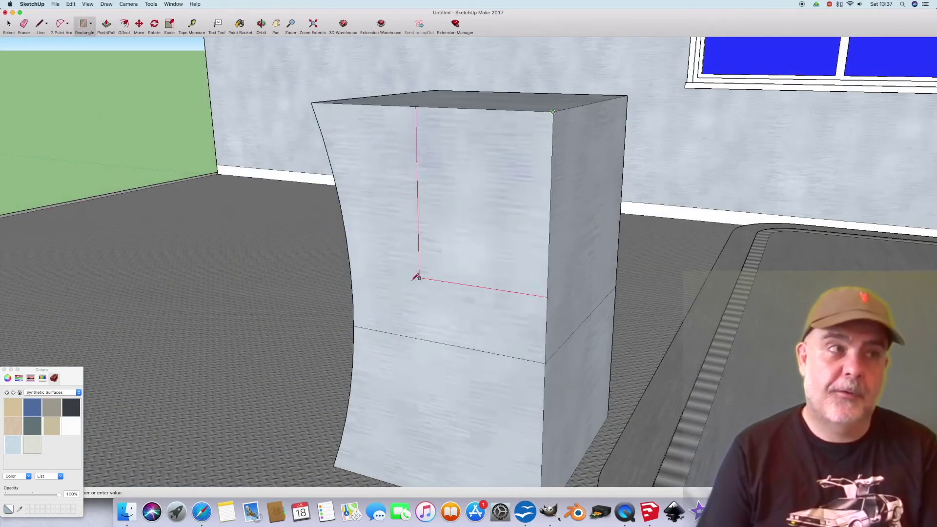
left_click(383, 281)
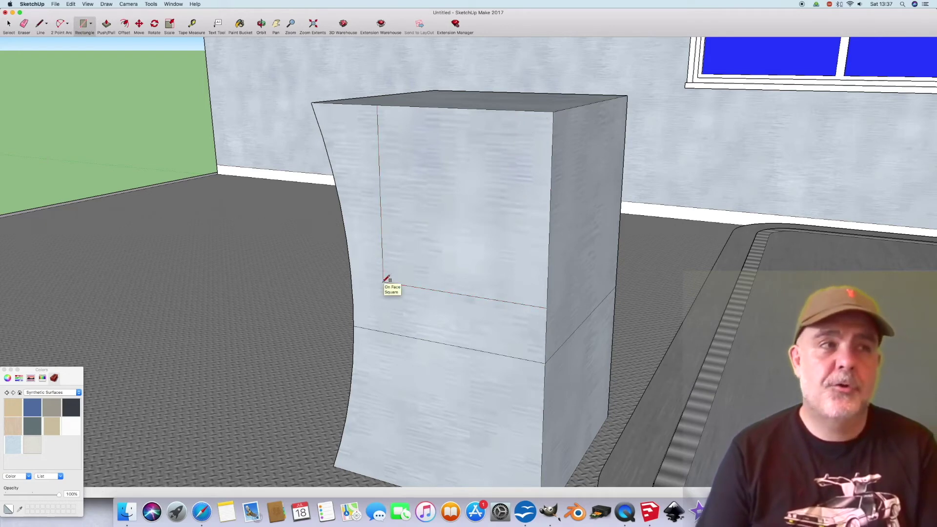
left_click(546, 277)
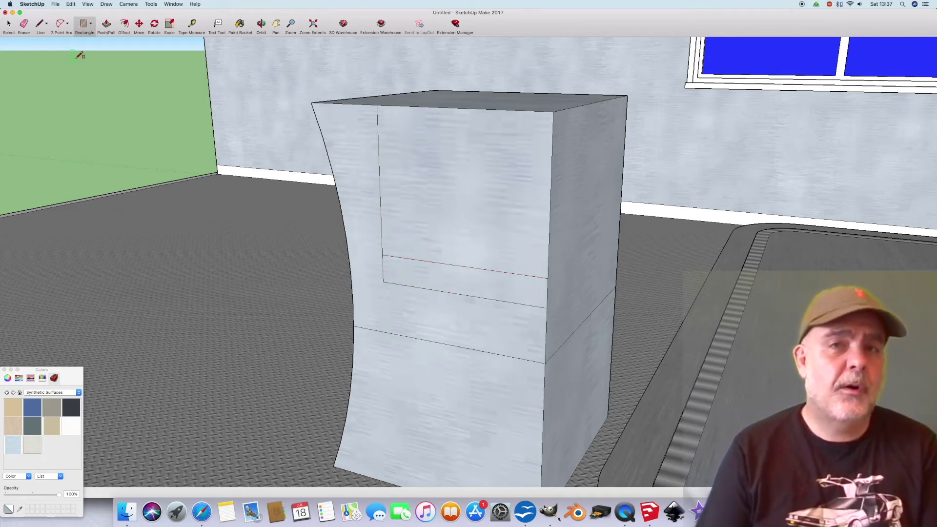
left_click(24, 24)
left_click(380, 206)
- Sketch the curved chair back with an arc from the top corner and erase the leftover edges
left_click(58, 28)
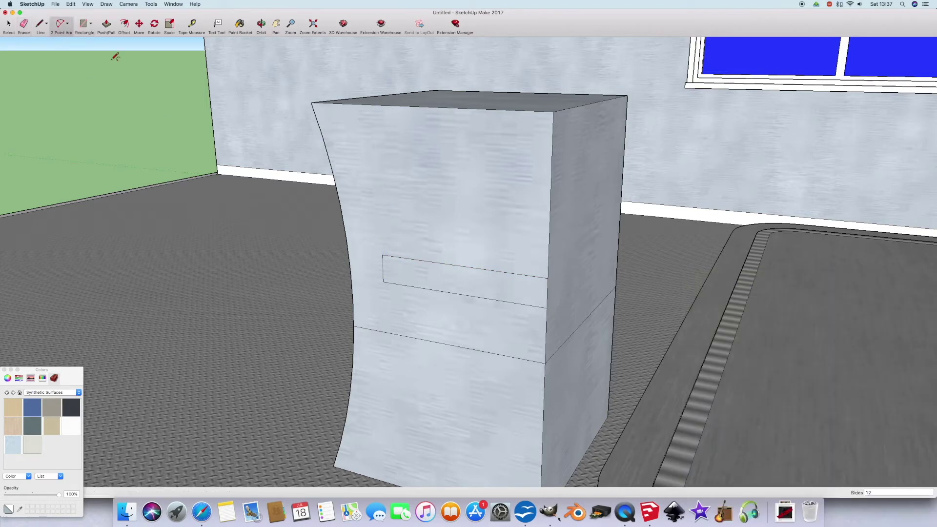
left_click(334, 103)
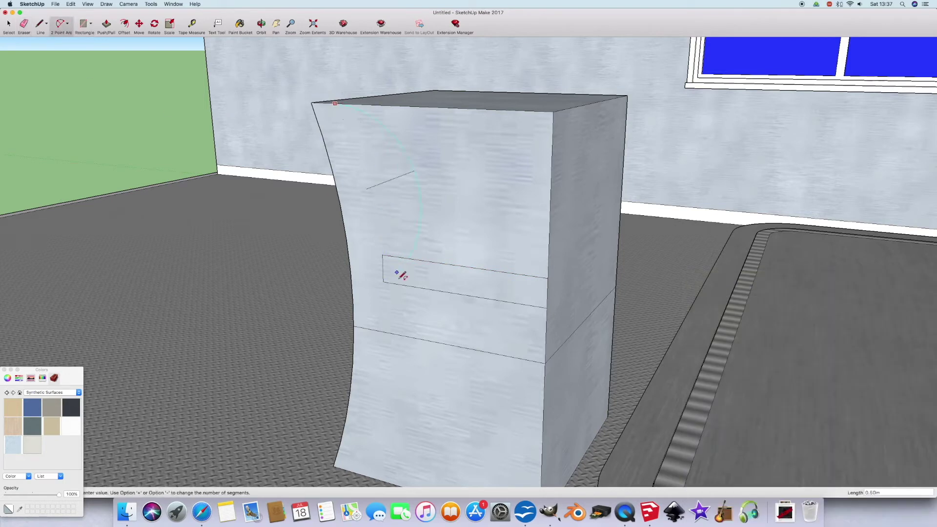
left_click(407, 337)
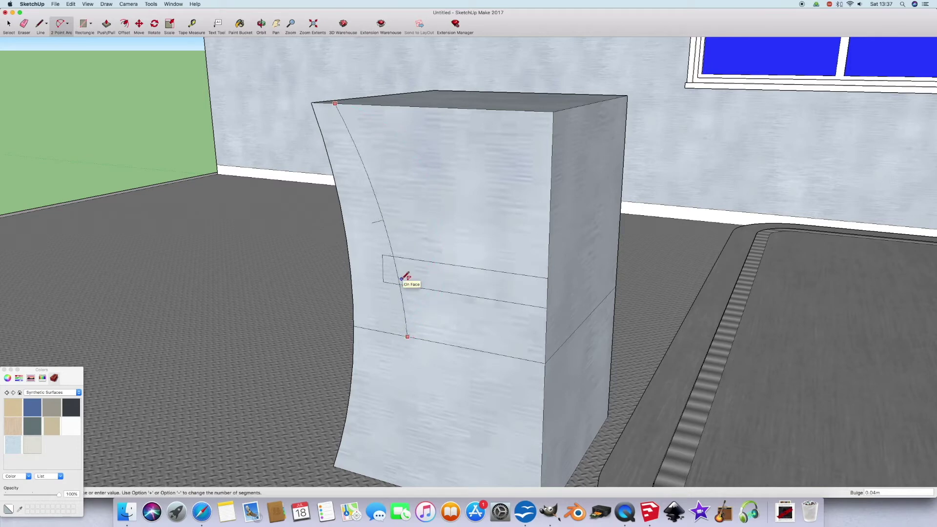
left_click(405, 275)
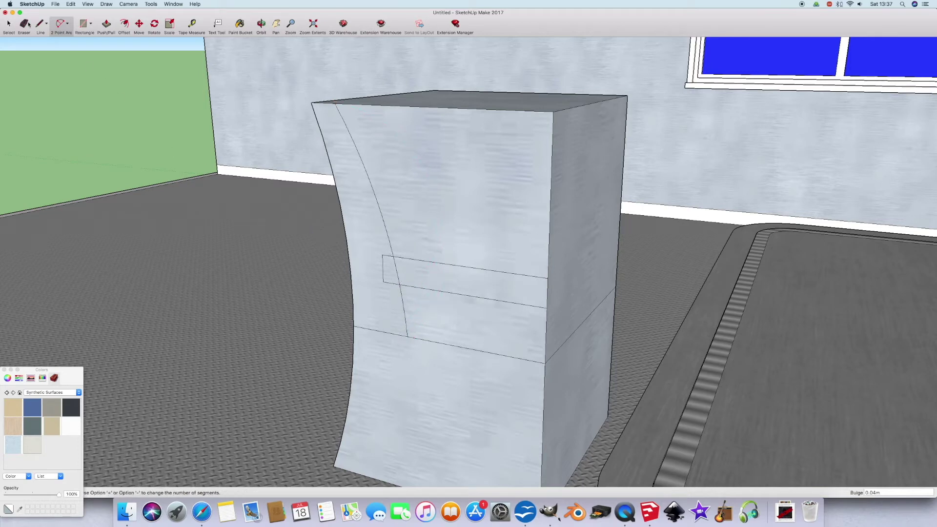
left_click(25, 24)
left_click_drag(383, 250, 390, 282)
left_click(398, 268)
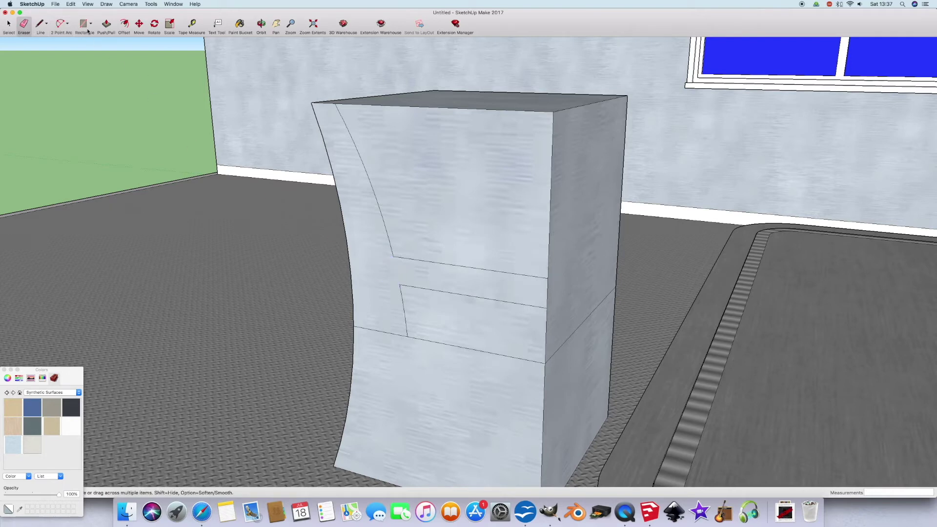
- Round the armrest's end with an arc and erase the stub edge below it
left_click(62, 23)
left_click(535, 277)
left_click(535, 306)
left_click(547, 293)
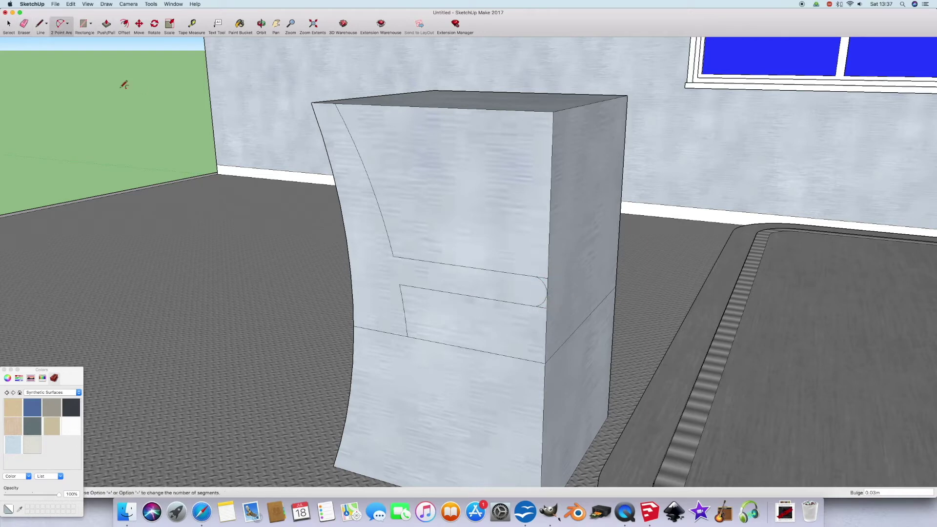
left_click(25, 24)
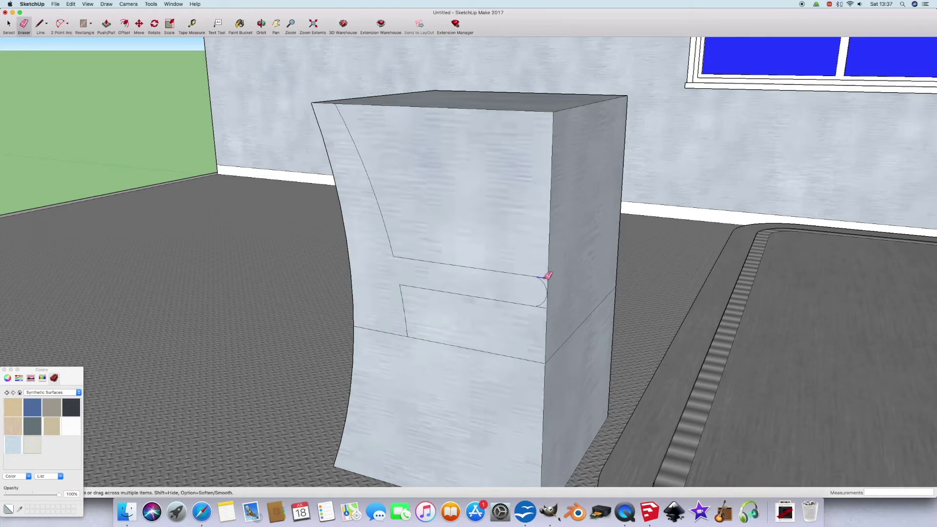
left_click(547, 304)
left_click(261, 24)
left_click_drag(433, 164, 394, 174)
key("e")
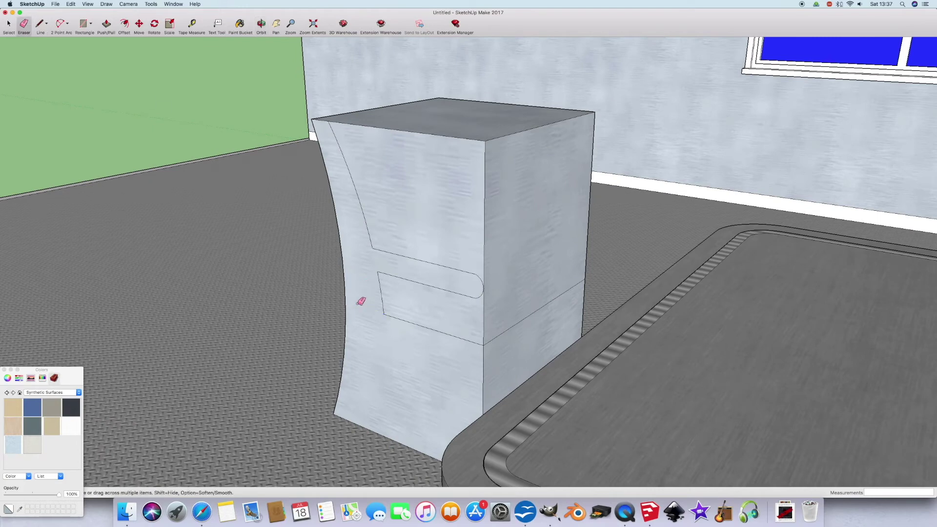
left_click(106, 24)
- Push the outlined faces back to form the seat and back, thinning the block to a side profile
left_click(410, 224)
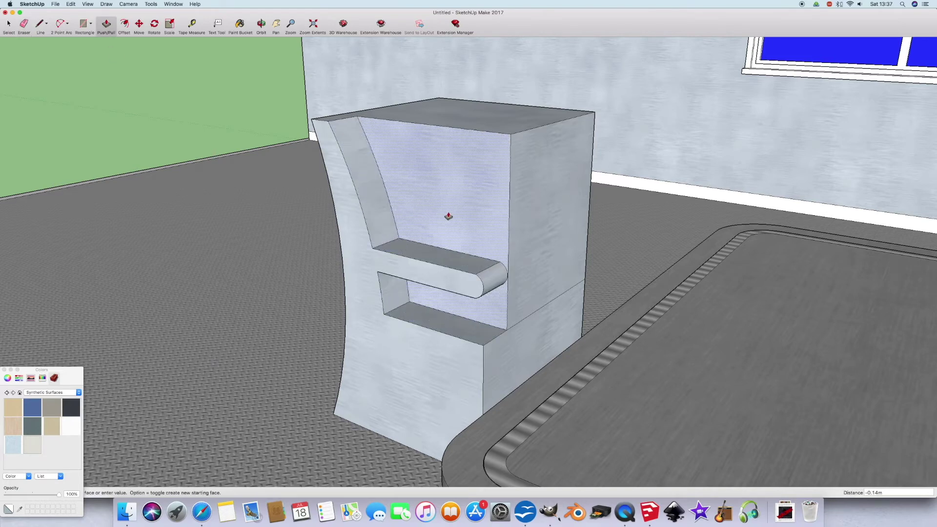
left_click(558, 199)
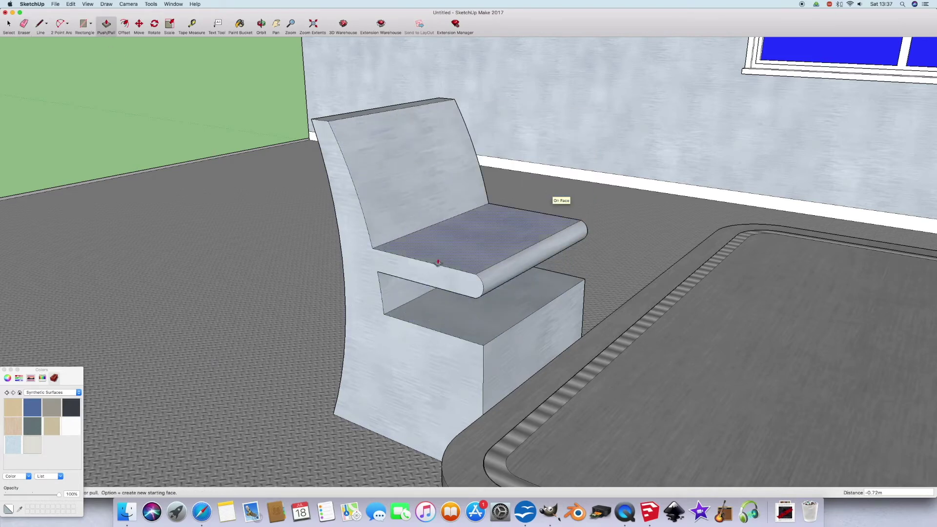
left_click(387, 267)
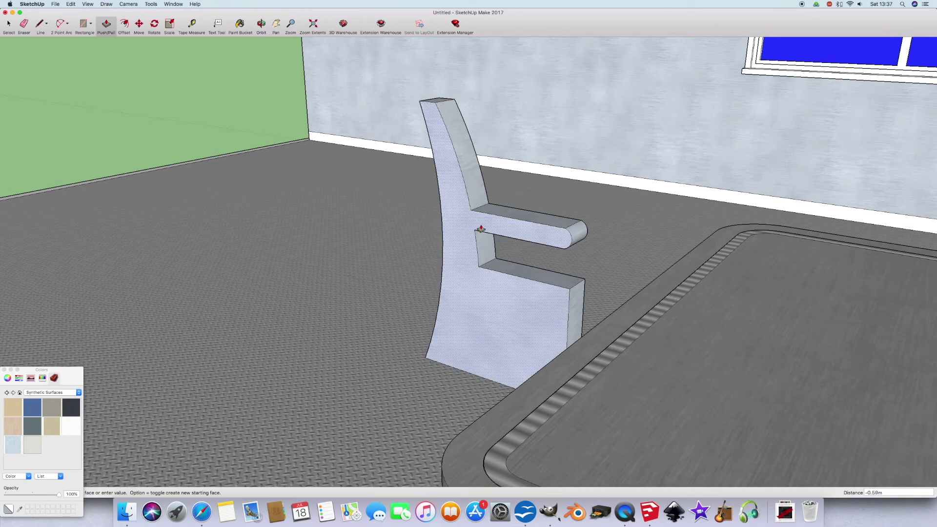
left_click(486, 226)
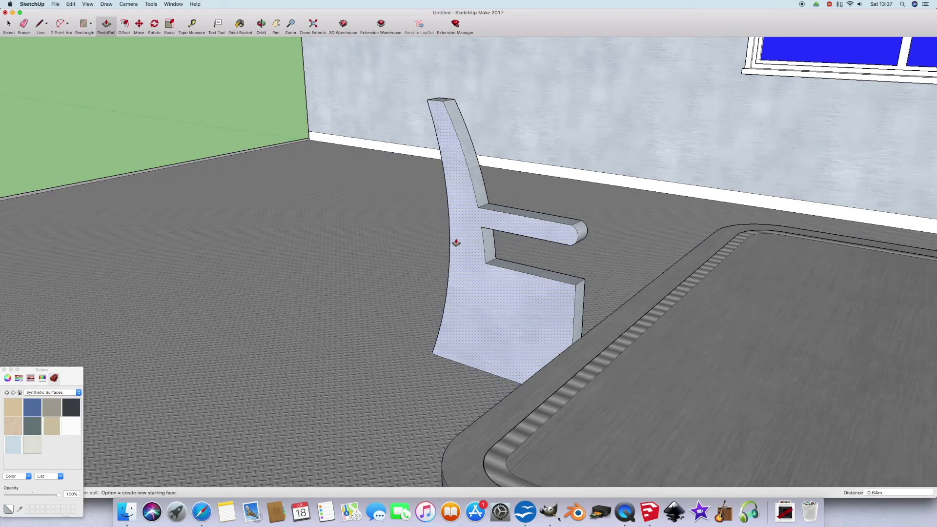
- Offset a 0.11m inset outline inside the chair's lower side panel
left_click(261, 25)
left_click_drag(368, 200, 427, 193)
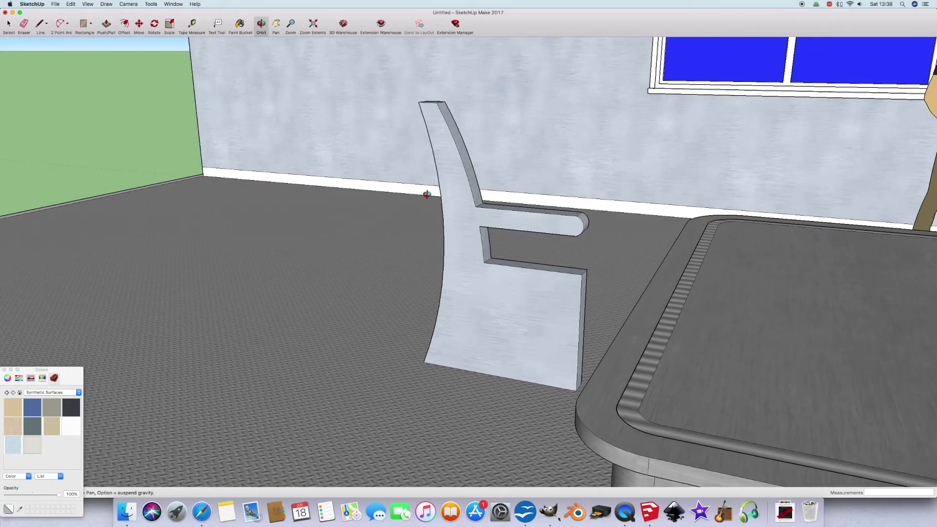
left_click_drag(174, 136, 230, 155)
left_click(124, 24)
left_click(479, 288)
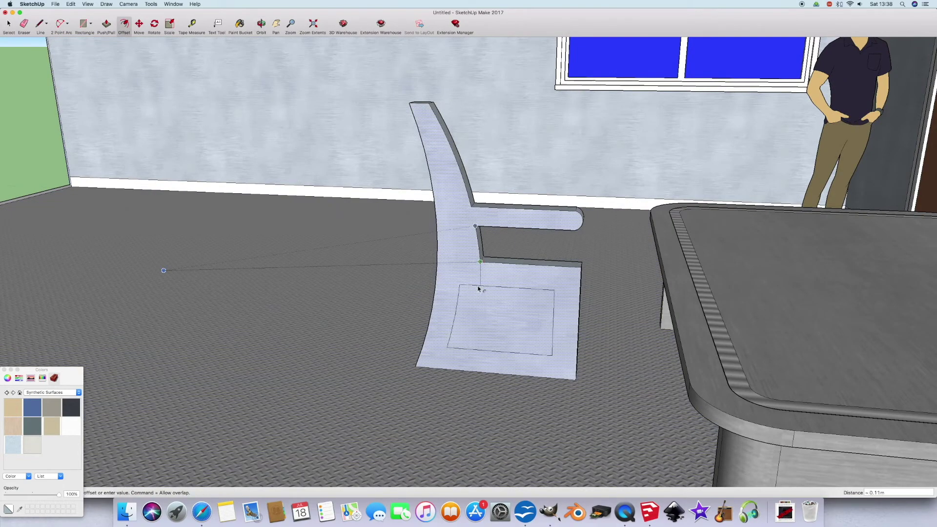
left_click(479, 289)
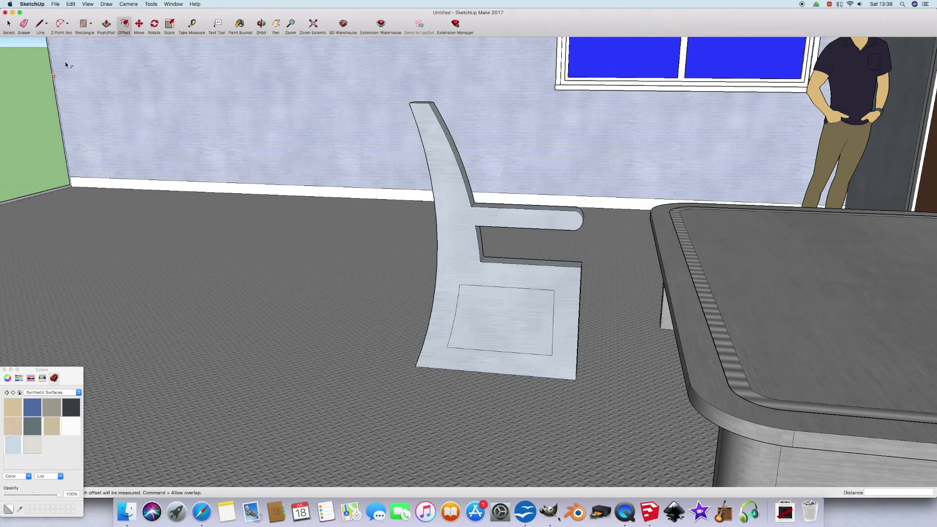
- Connect the inset to the panel's bottom, erase its bottom edge, and push it through to open the legs
left_click(39, 25)
left_click(447, 347)
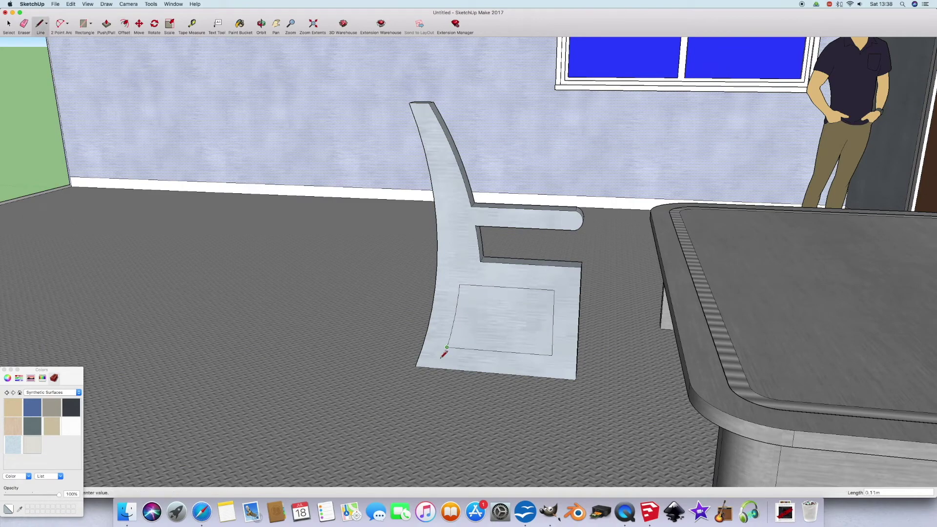
left_click(434, 368)
left_click(551, 354)
left_click(23, 27)
left_click(490, 350)
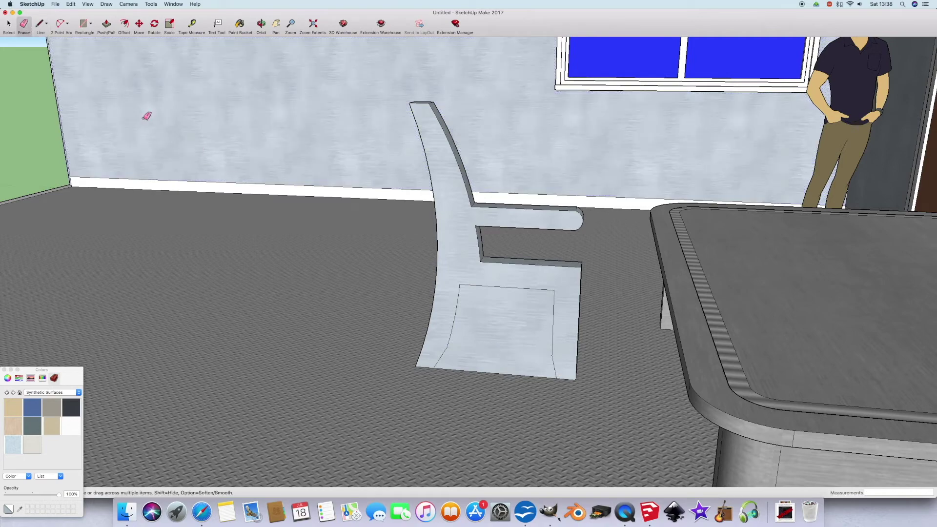
left_click(106, 24)
left_click(523, 324)
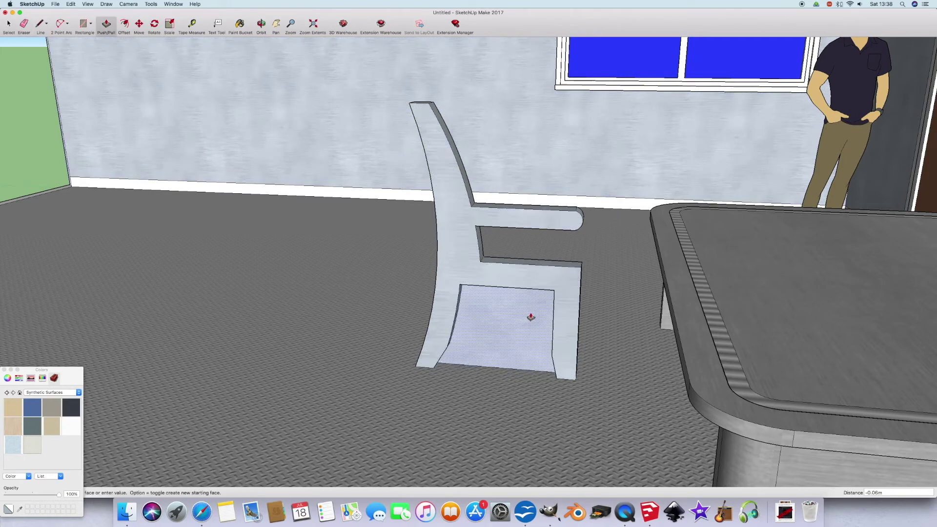
left_click(546, 312)
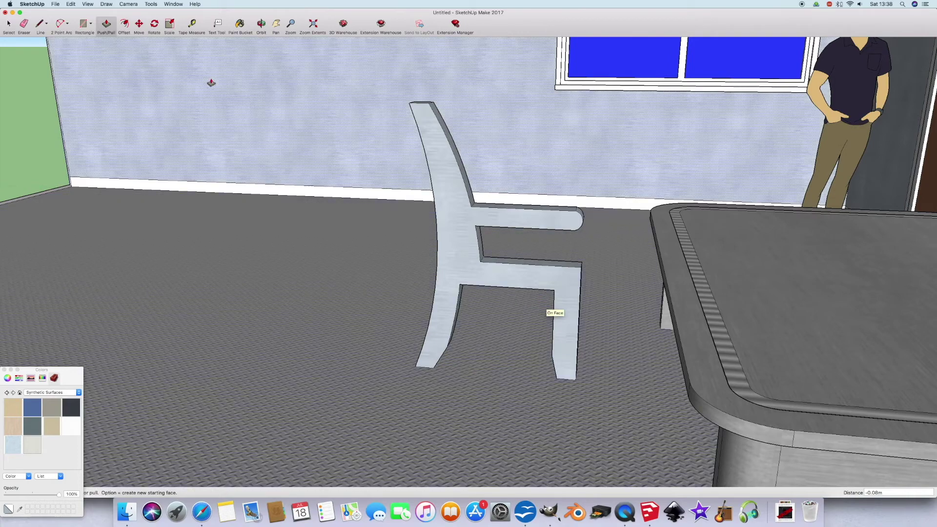
- Pull the side profile out into a full-width armchair
left_click(261, 26)
left_click_drag(481, 142, 420, 151)
left_click(106, 25)
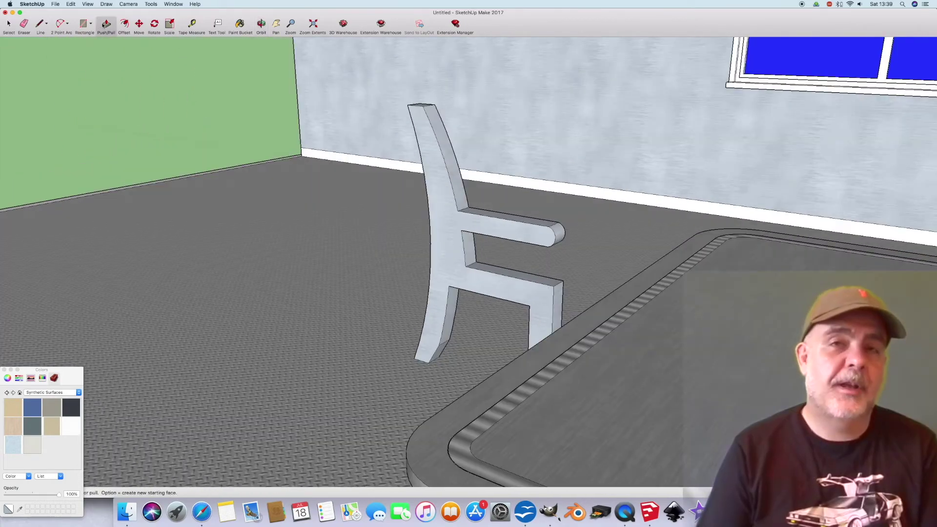
left_click(450, 238)
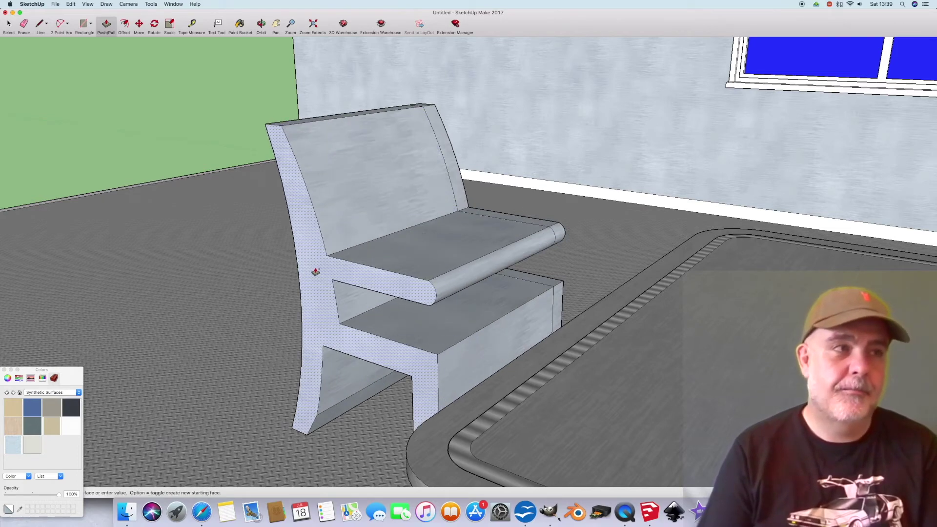
left_click(315, 271)
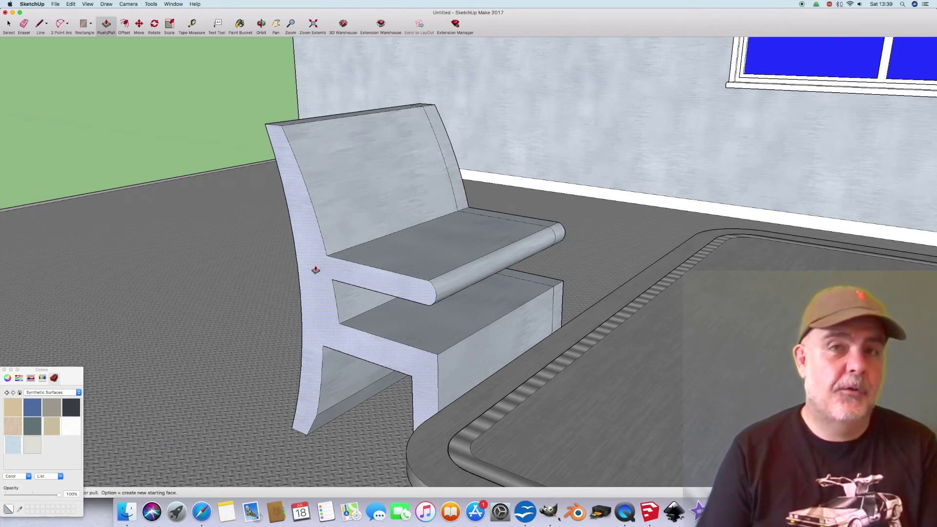
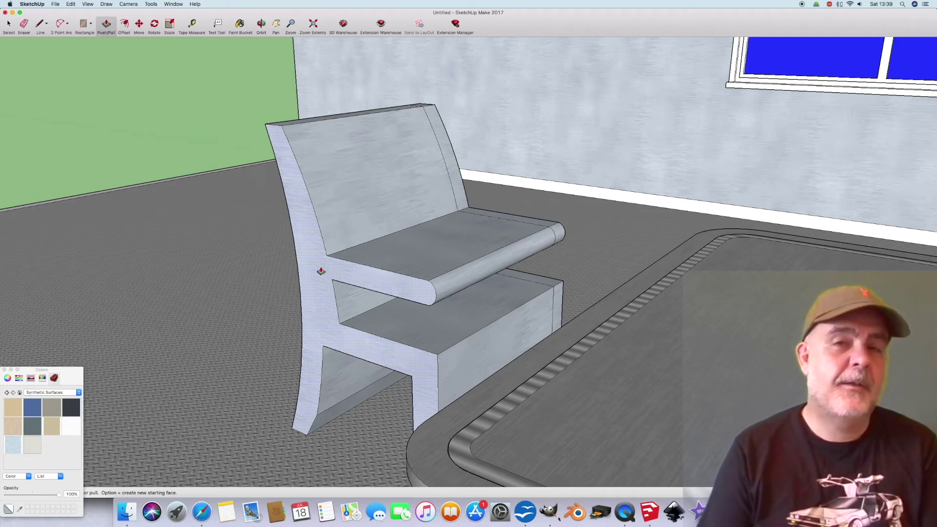
- Push the chair's side face outward, then erase the seat-top and front-rail edges to open the seat recess
left_click(318, 274)
left_click(190, 171)
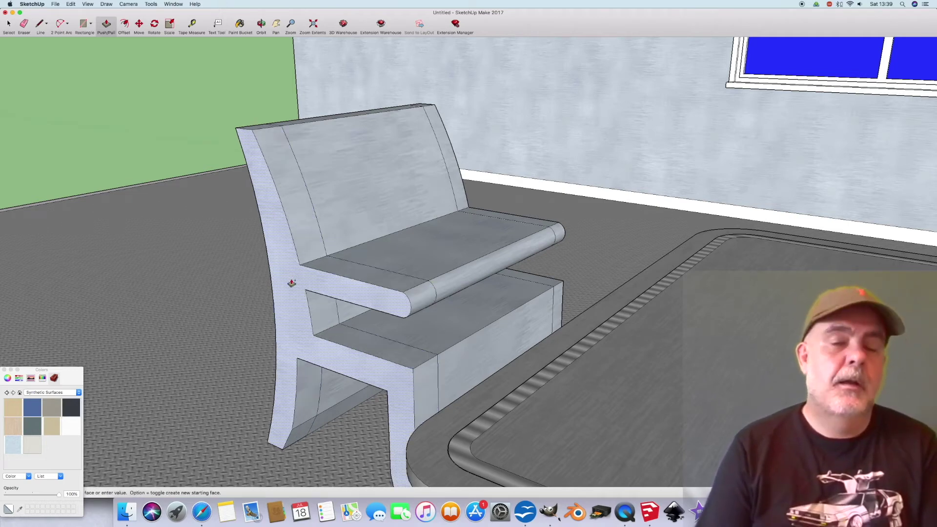
key("e")
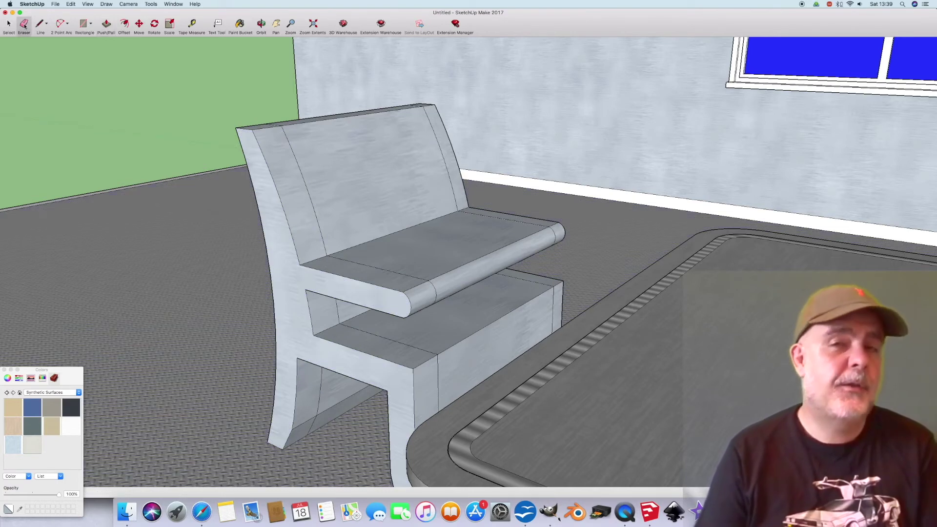
left_click(453, 267)
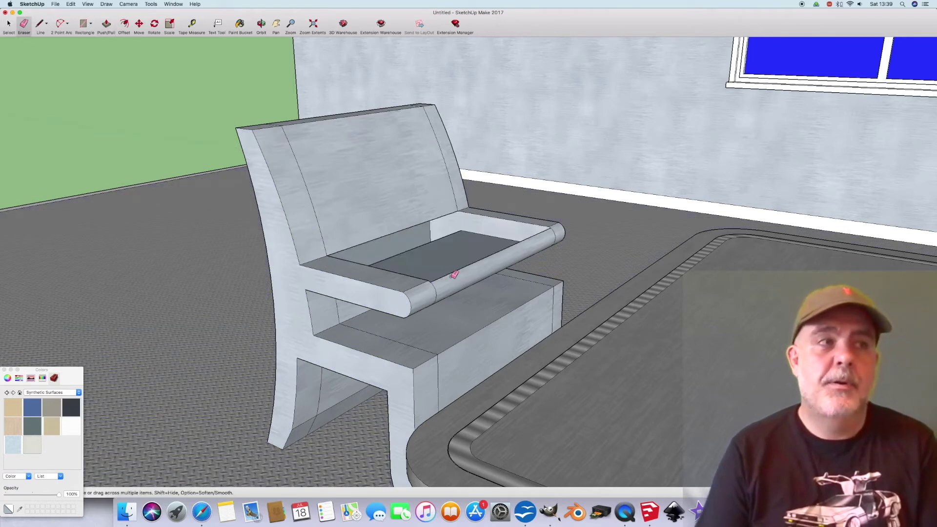
left_click_drag(450, 274, 451, 289)
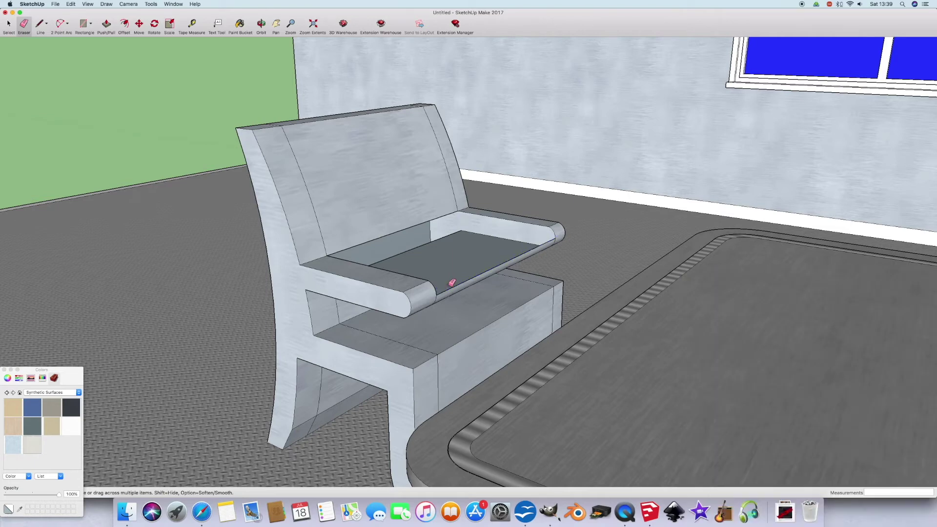
left_click(452, 292)
left_click_drag(453, 289, 454, 289)
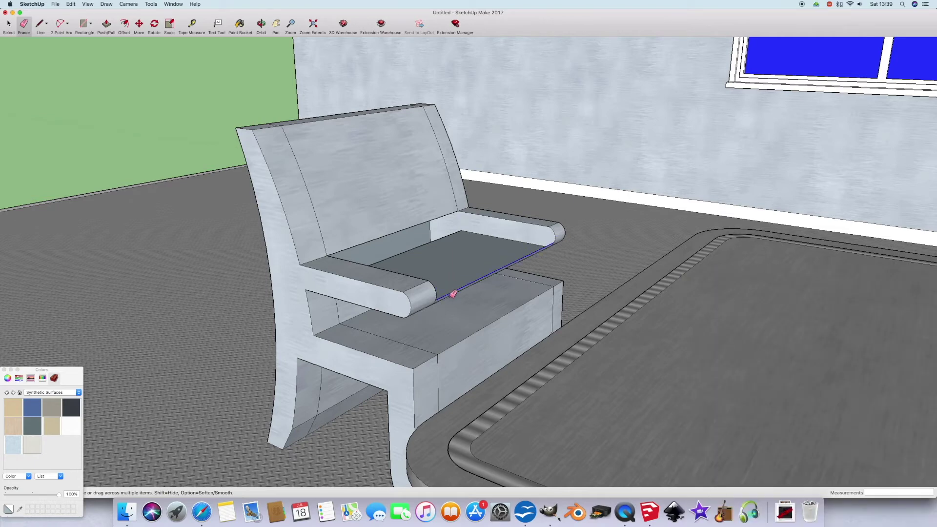
left_click(456, 295)
left_click(454, 295)
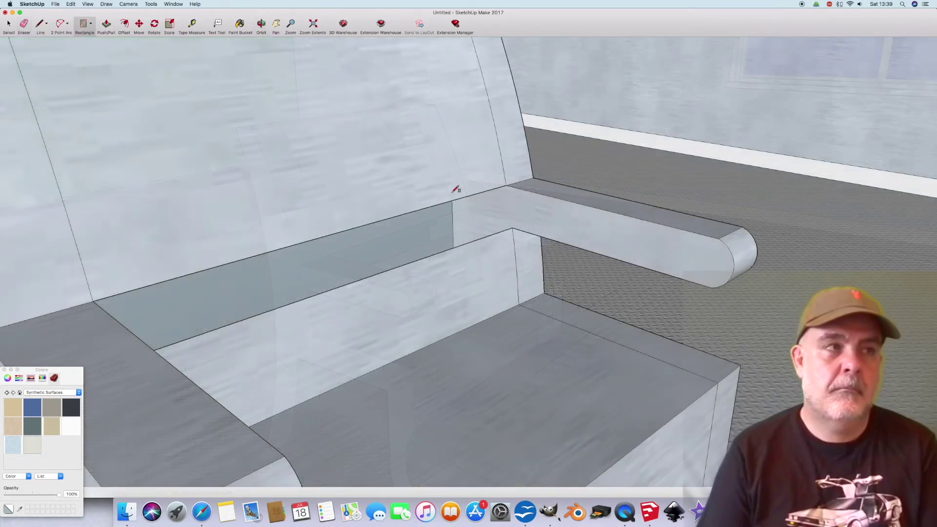
- Draw rectangle faces filling the arm/back corner gap and the strip below the backrest
left_click(507, 184)
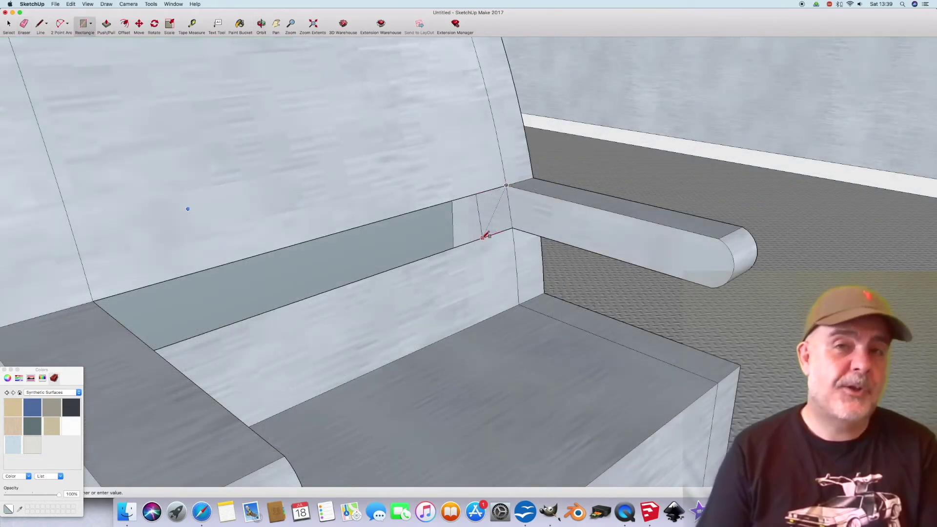
left_click(482, 238)
key("o")
left_click_drag(366, 94, 117, 72)
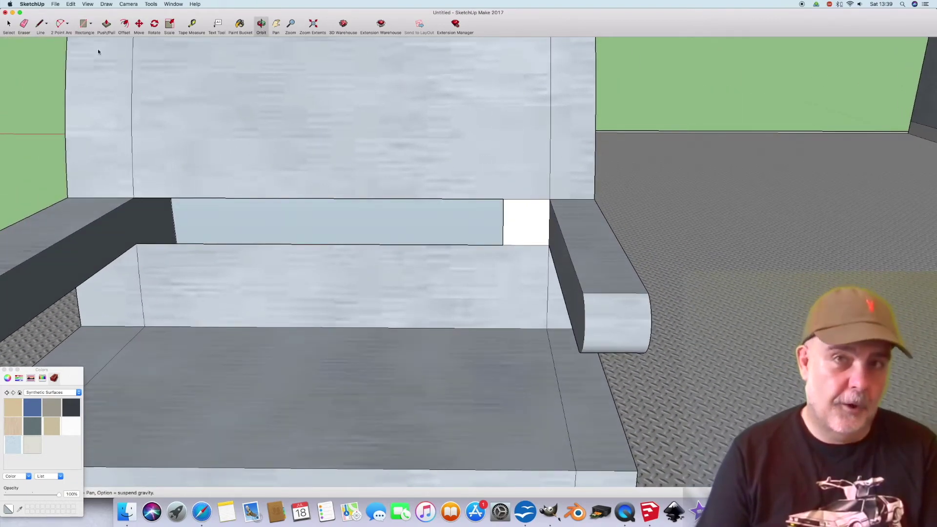
key("r")
left_click(133, 197)
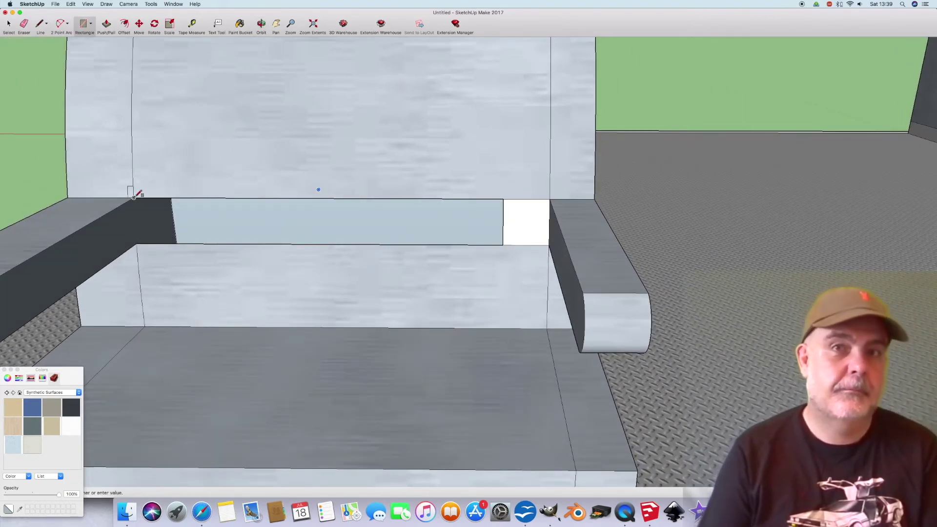
left_click(175, 242)
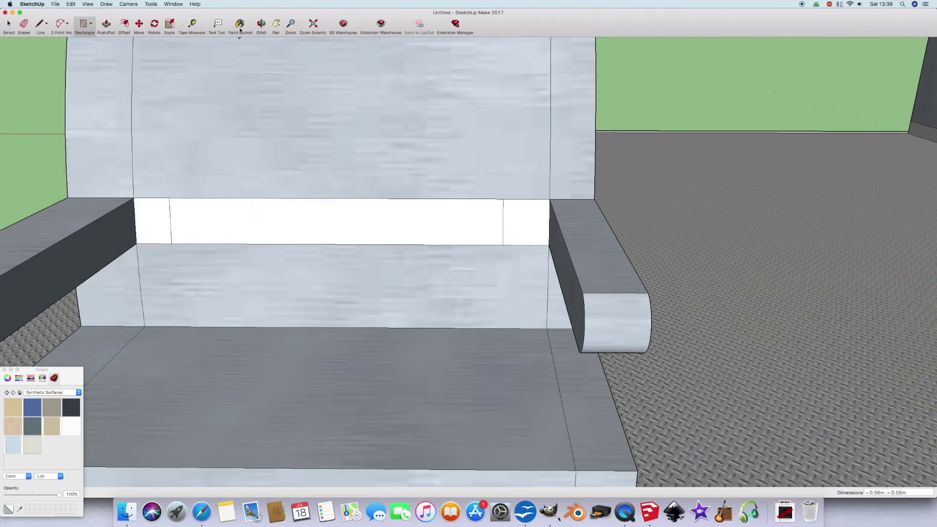
- Sample the backrest's grey material and paint the left, middle and right strip faces with it
left_click(240, 24)
left_click(274, 168, "super")
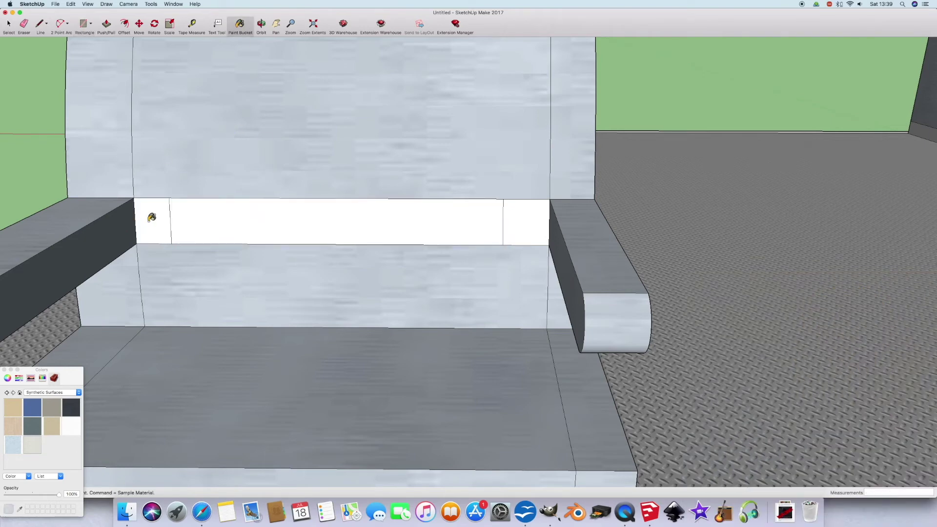
left_click(151, 217)
left_click(217, 220)
left_click(515, 222)
left_click(261, 24)
mouse_move(292, 107)
left_mouse_down()
mouse_move(335, 142)
mouse_move(388, 125)
mouse_move(376, 163)
mouse_move(299, 161)
mouse_move(332, 195)
left_mouse_up()
scroll(361, 163, "down", 5)
scroll(327, 159, "up", 5)
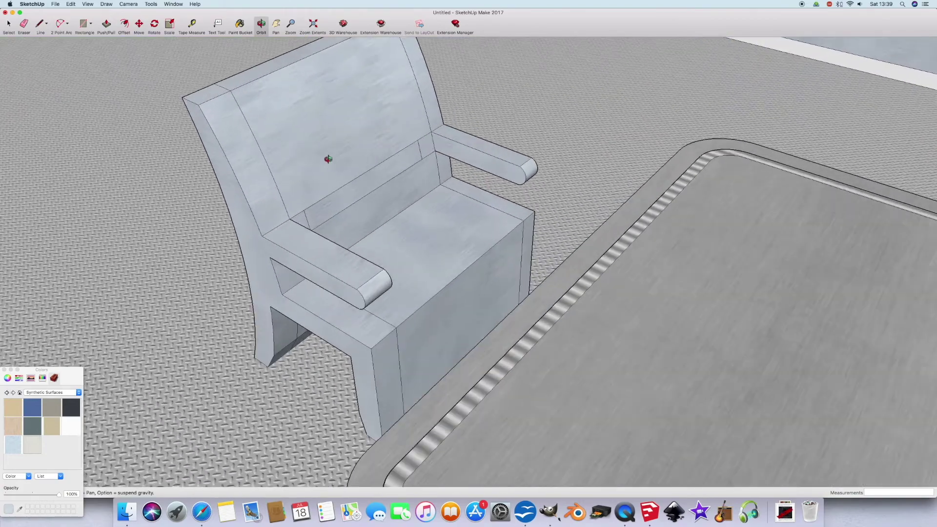
- Push the chair's left side in by 0.03m
scroll(328, 159, "up", 2)
key("p")
left_click_drag(225, 221, 234, 217)
- Paint the seat, the strip above it, the backrest and the small backrest–armrest face blue
left_click(36, 409)
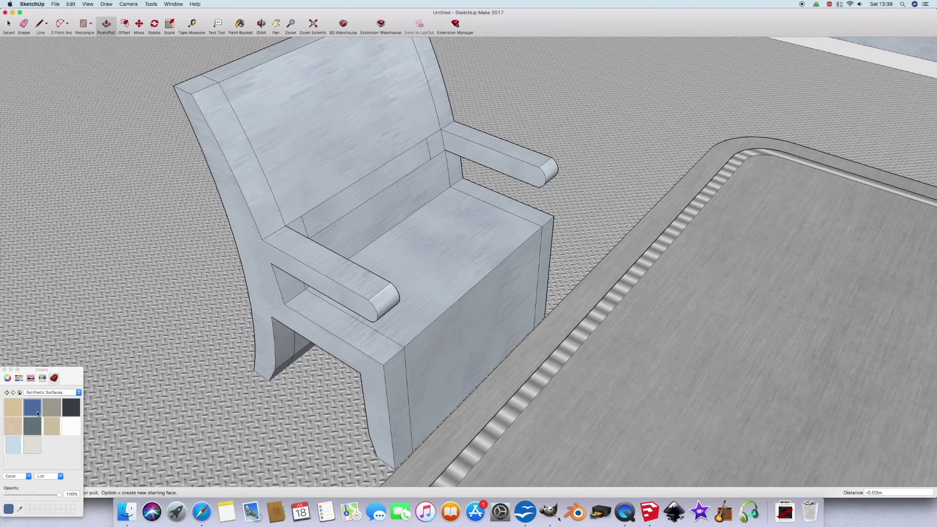
left_click(395, 215)
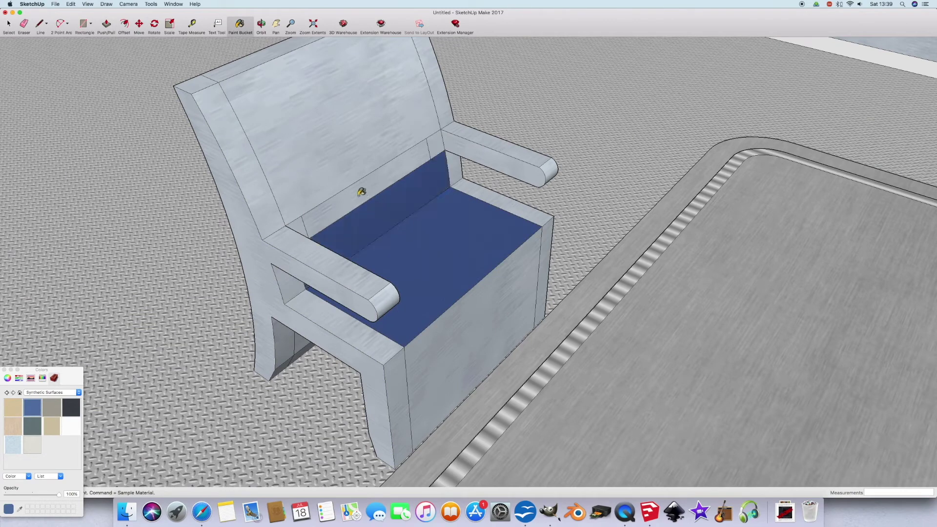
left_click(359, 188)
left_click(341, 174)
left_click(436, 145)
left_click(262, 24)
left_click_drag(385, 175, 439, 265)
scroll(441, 263, "up", 5)
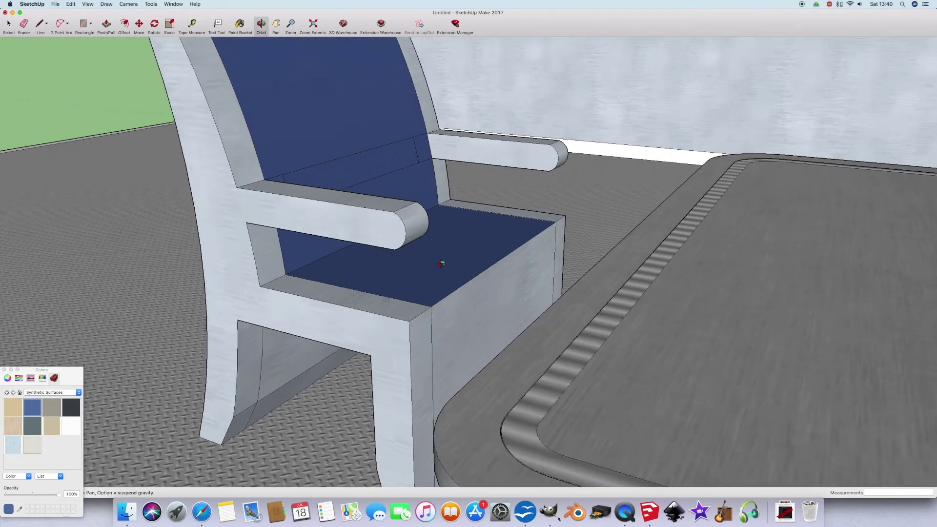
scroll(441, 263, "down", 3)
scroll(453, 255, "up", 3)
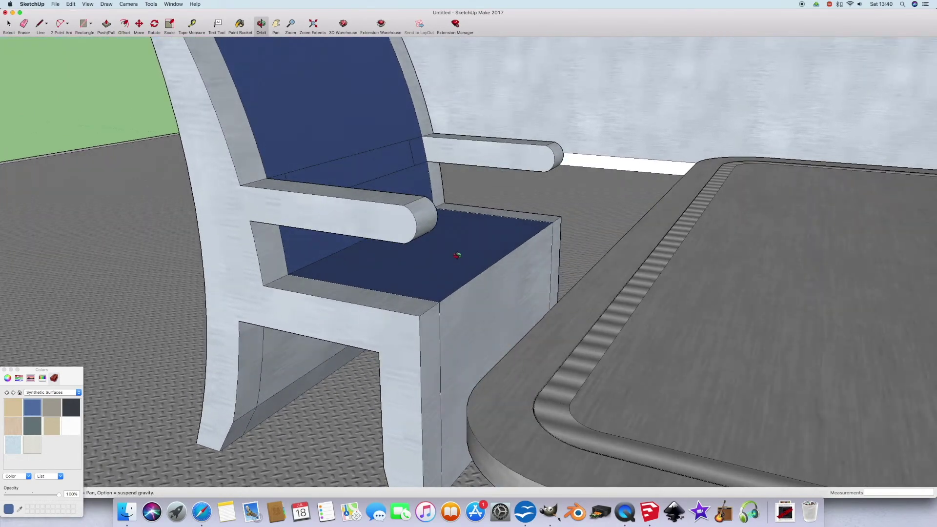
- Pull the blue seat face up 0.02m as a cushion
left_click(106, 25)
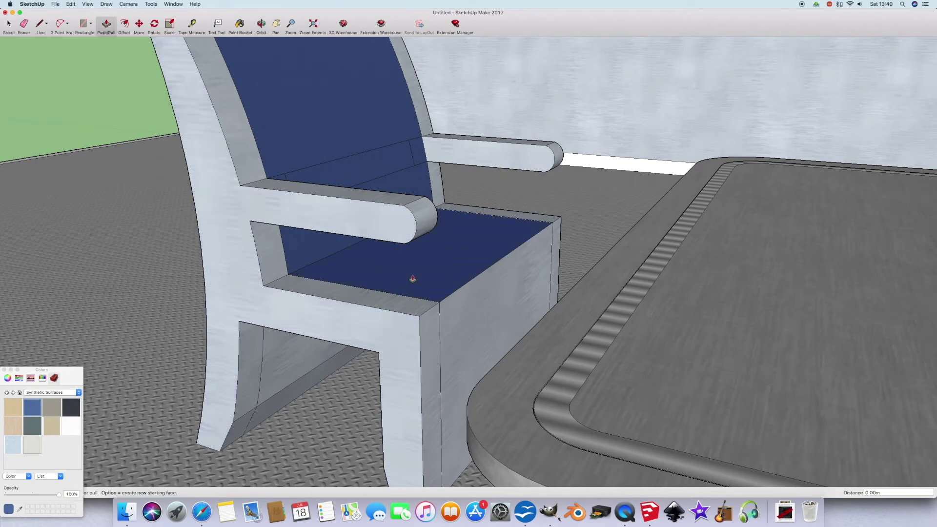
left_click(413, 278)
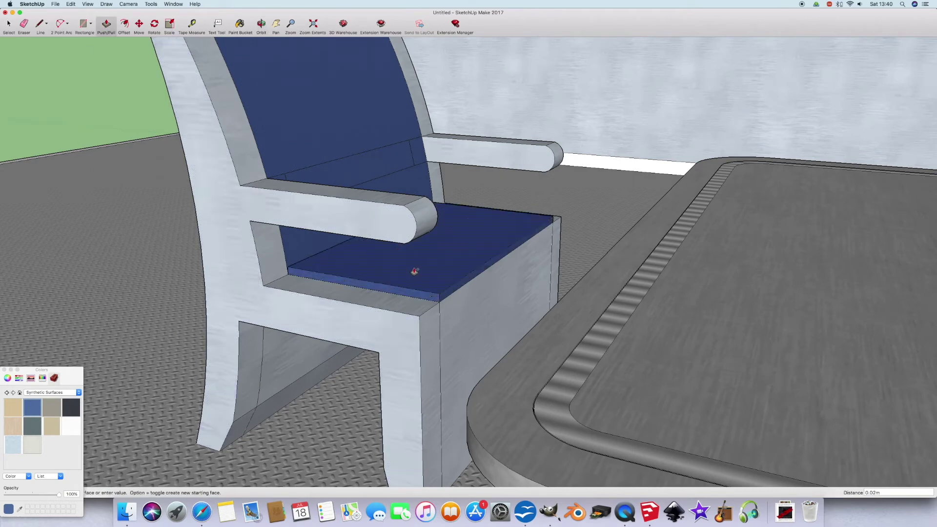
left_click(387, 299)
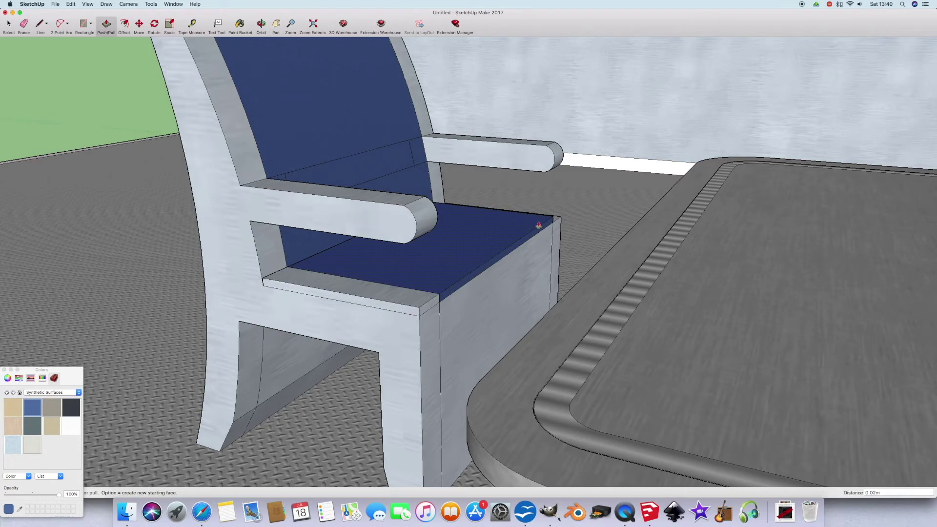
scroll(556, 220, "up", 5)
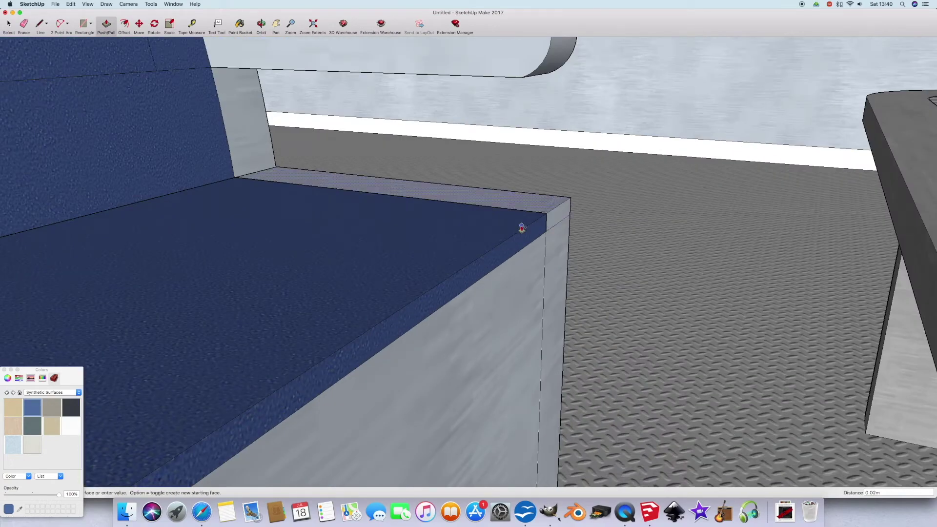
scroll(521, 230, "down", 5)
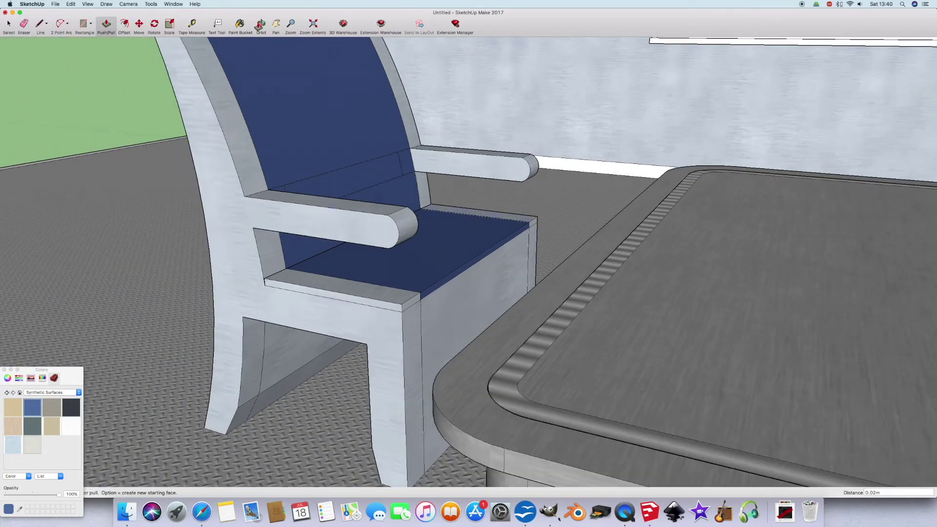
mouse_move(284, 134)
middle_mouse_down()
mouse_move(481, 146)
mouse_move(537, 156)
mouse_move(561, 173)
mouse_move(328, 147)
middle_mouse_up()
scroll(363, 142, "up", 3)
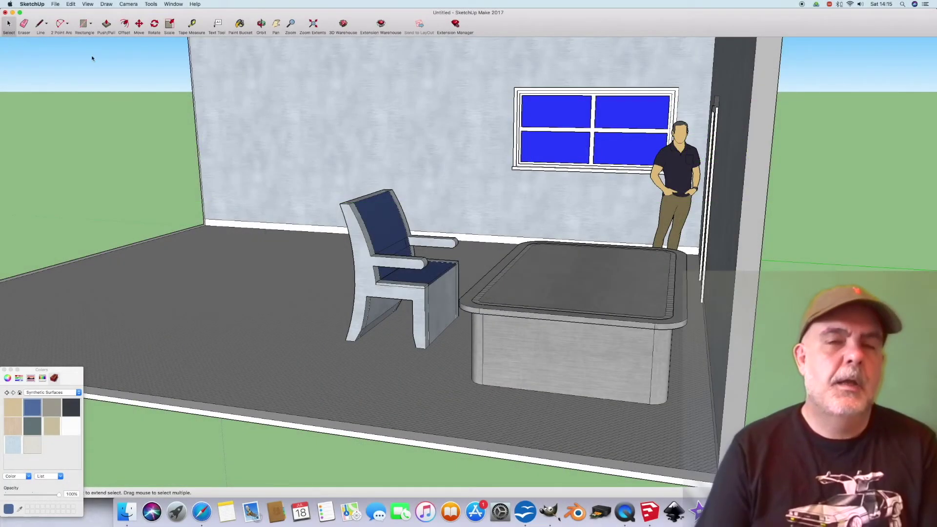
key("r")
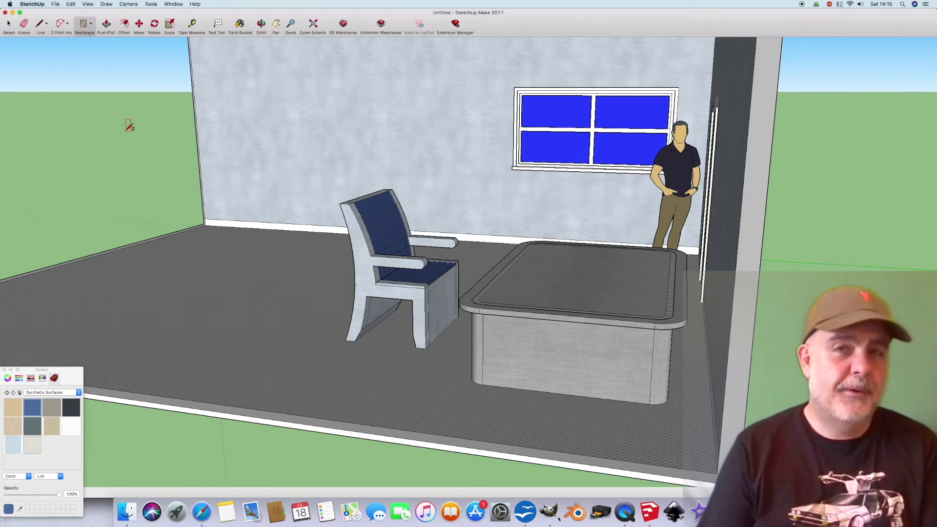
left_click(9, 26)
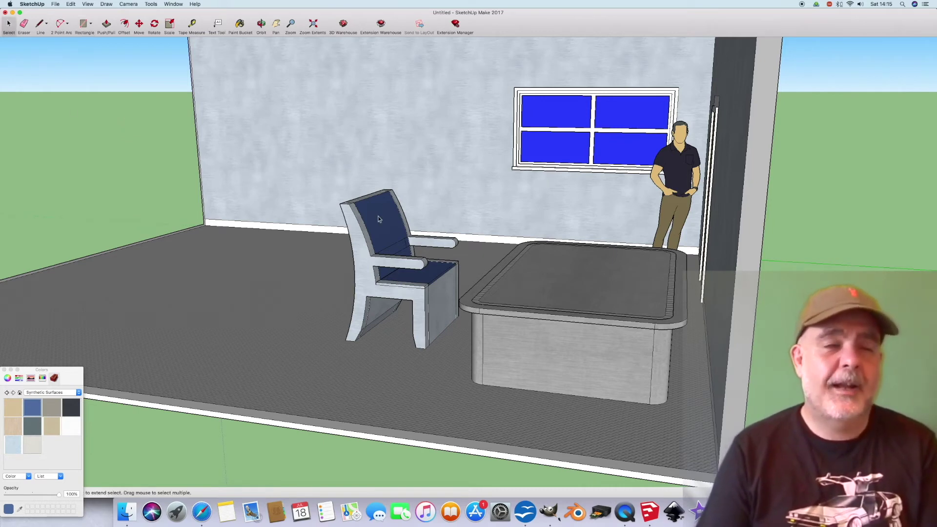
left_click_drag(316, 166, 469, 364)
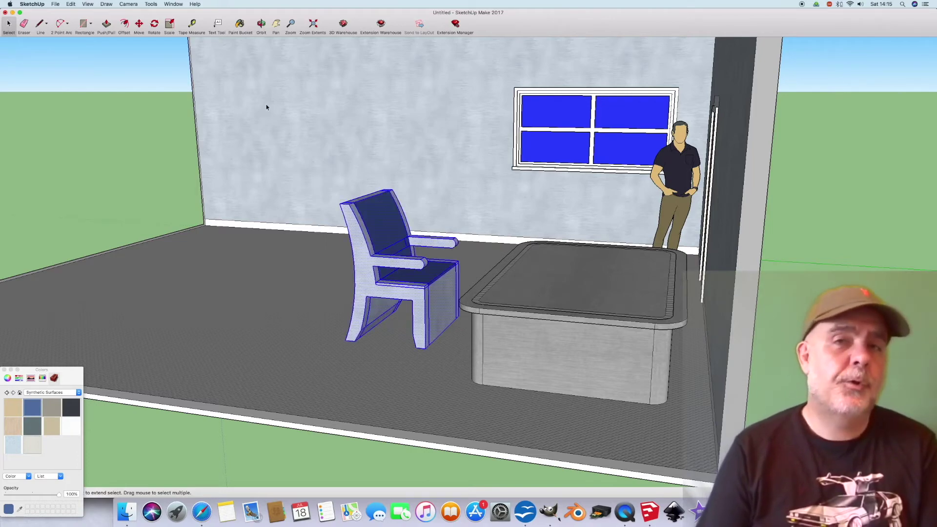
left_click(261, 24)
mouse_move(278, 73)
left_mouse_down()
mouse_move(303, 79)
mouse_move(261, 74)
left_mouse_up()
left_click(10, 24)
left_click(54, 70)
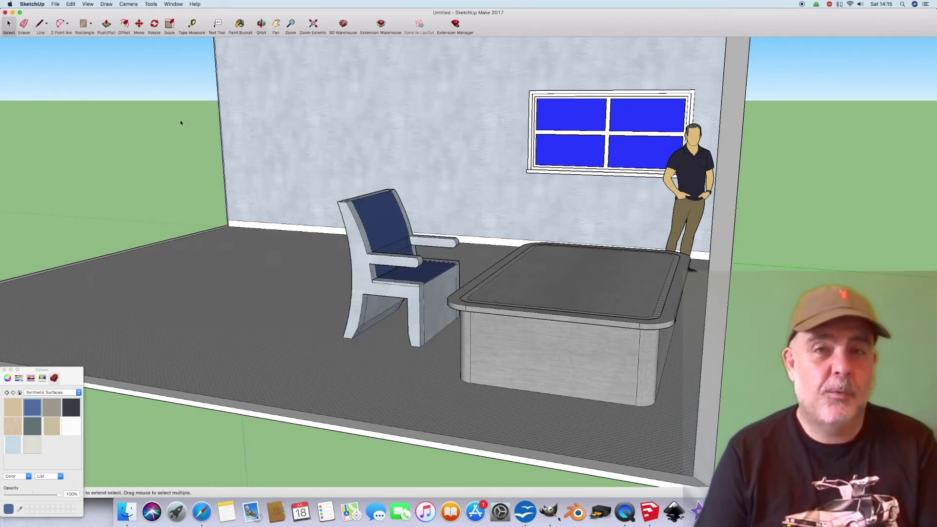
left_click_drag(318, 205, 489, 378)
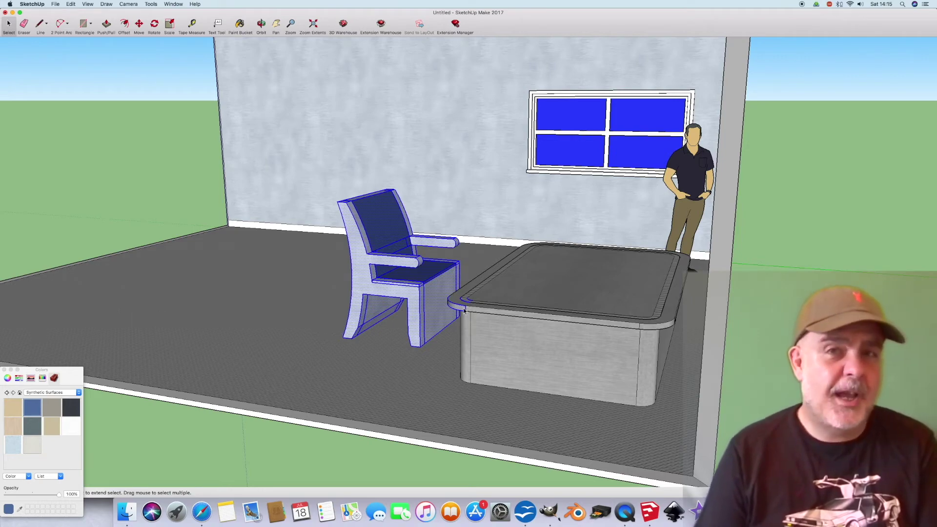
scroll(464, 310, "up", 8)
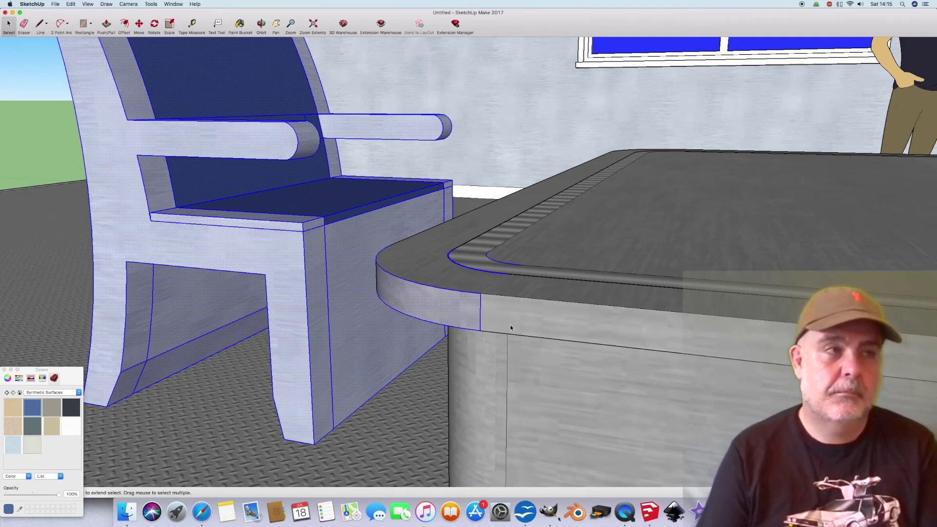
scroll(510, 328, "down", 10)
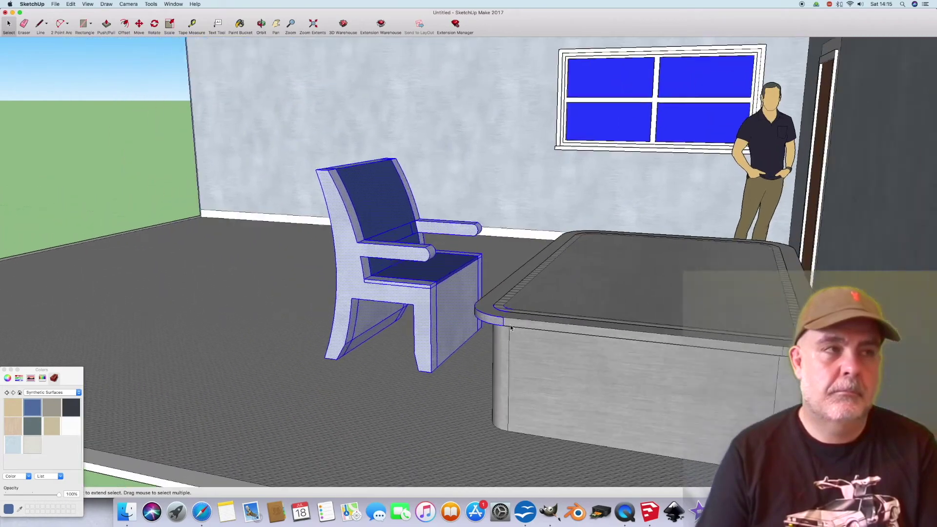
left_click(261, 26)
left_click_drag(294, 94, 59, 78)
left_click(8, 24)
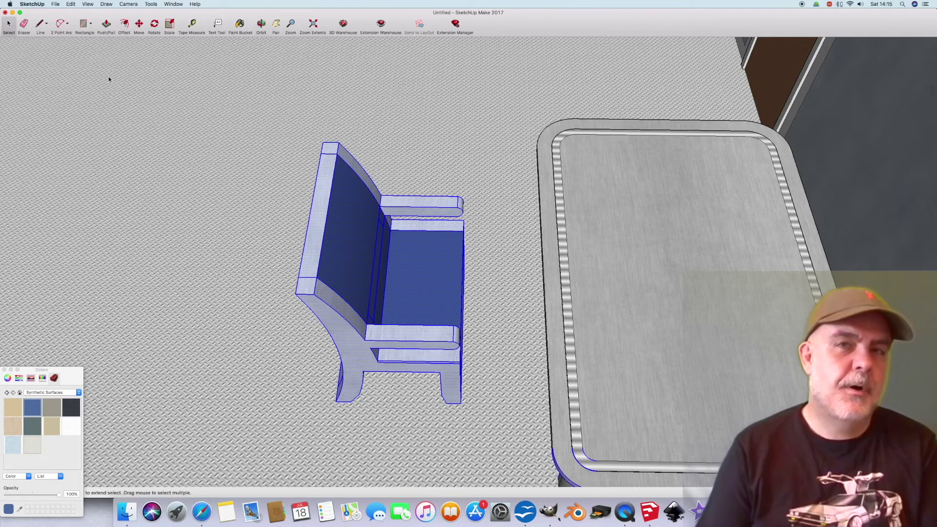
- Window-select the blue chair and move it closer in against the table
left_click_drag(252, 118, 485, 425)
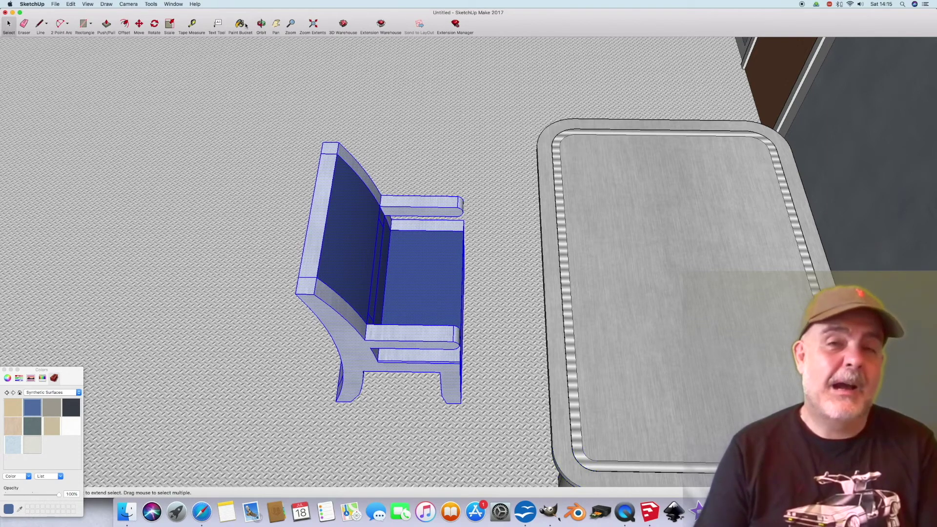
left_click(144, 26)
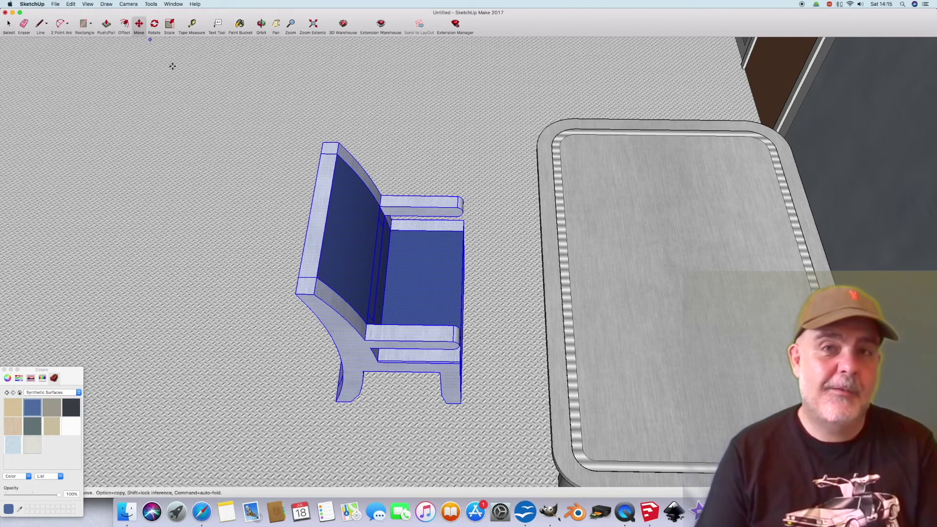
left_click(410, 281)
left_click(468, 289)
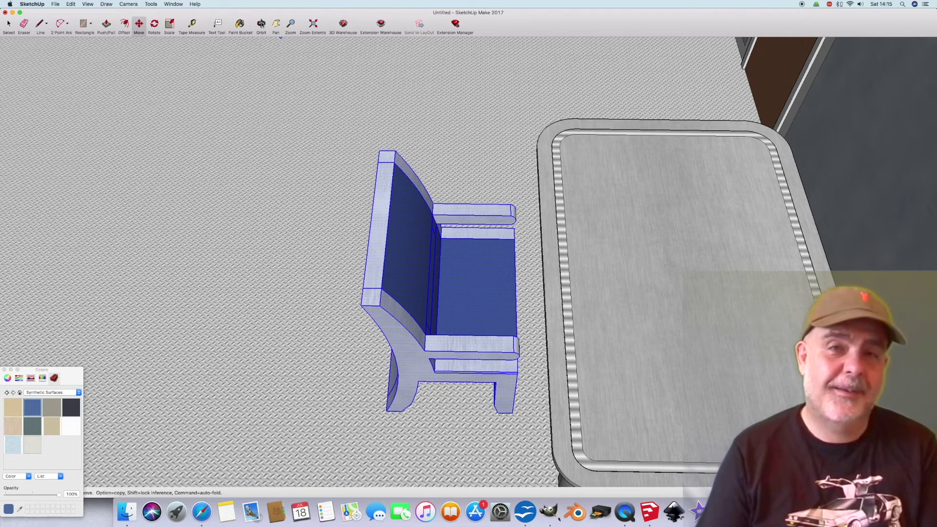
- Orbit around the chair and paste a copy of it
left_click(261, 25)
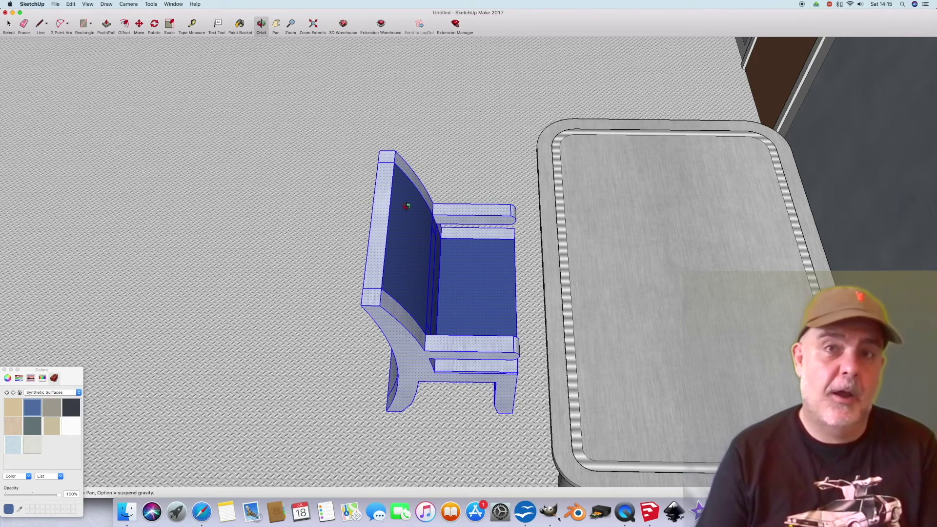
left_click_drag(406, 206, 265, 109)
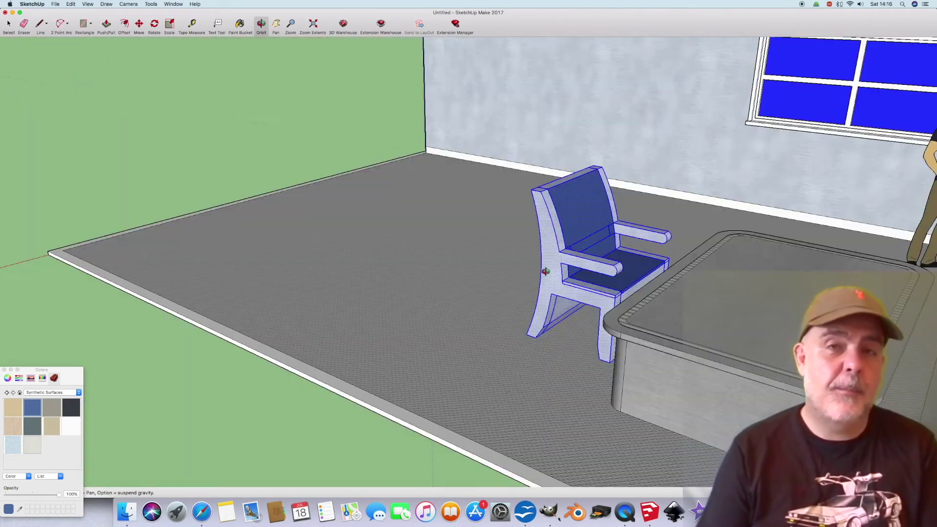
key("super+v")
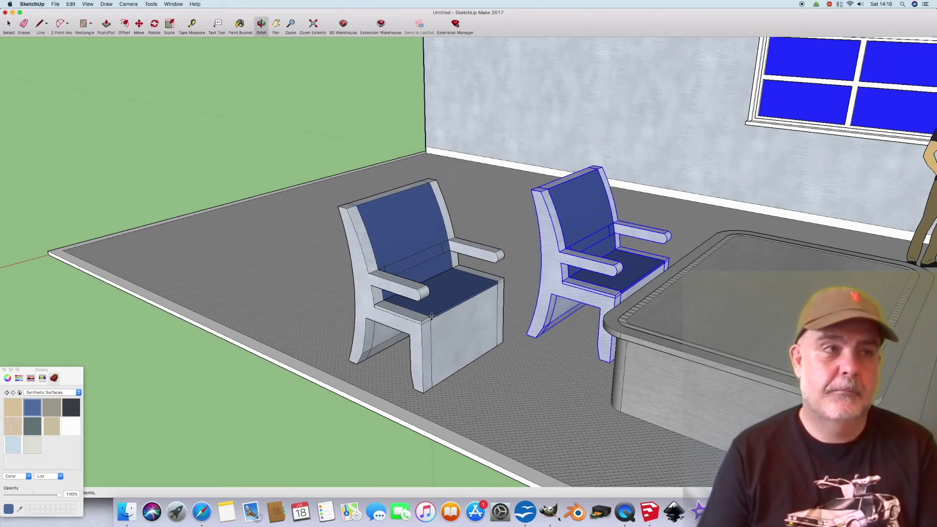
- Place the pasted chair beside the original and drop a third chair copy next to them
left_click(423, 320)
left_click(261, 24)
left_click_drag(330, 178, 506, 236)
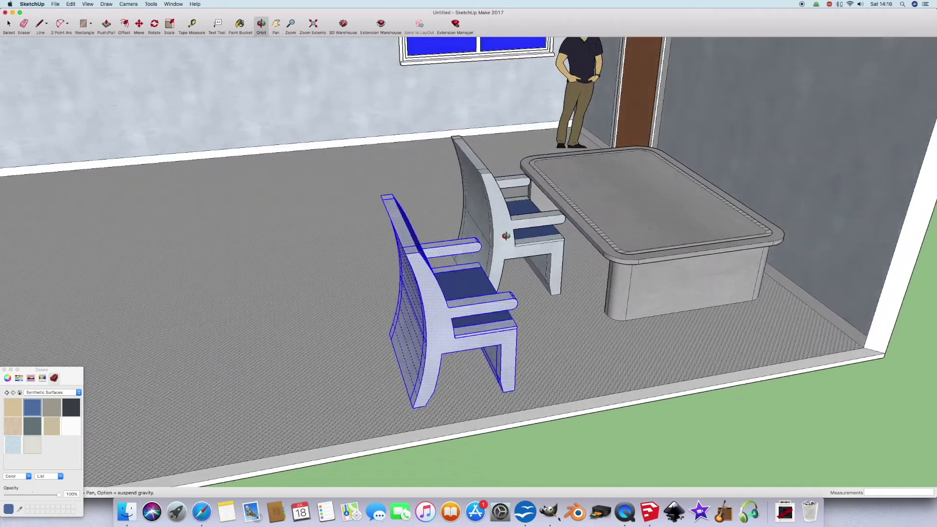
key("super+v")
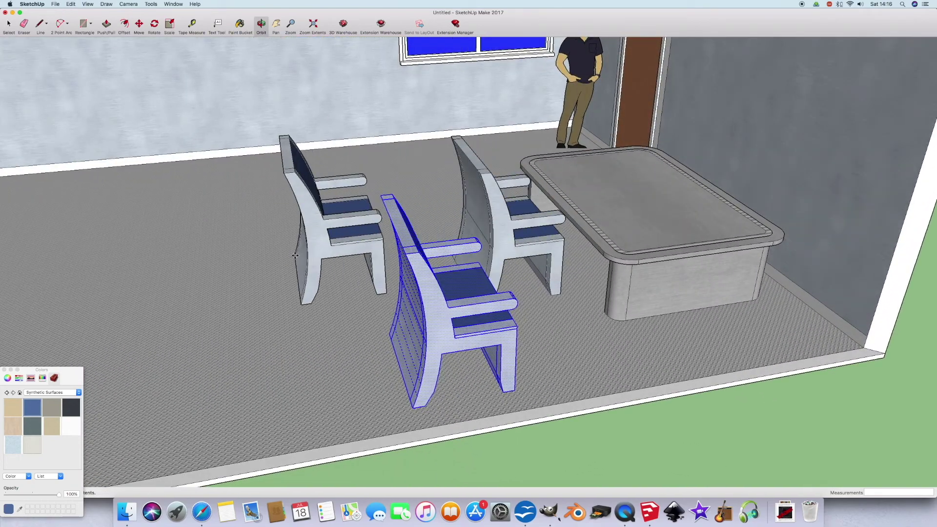
left_click(297, 256)
- Move the new chair 2.72m to sit below the table
left_click(261, 23)
left_click_drag(390, 137, 217, 126)
left_click_drag(370, 183, 576, 263)
scroll(500, 266, "down", 5)
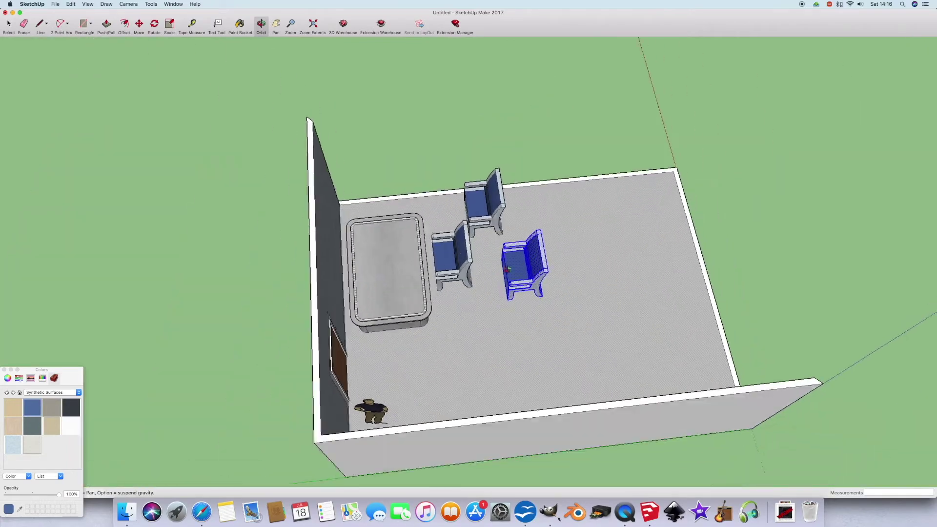
scroll(500, 265, "up", 10)
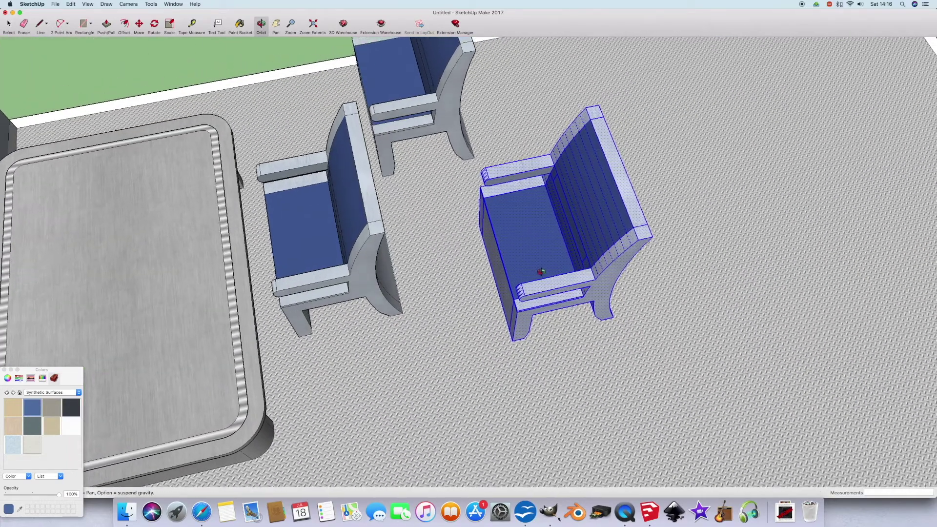
scroll(550, 190, "down", 5)
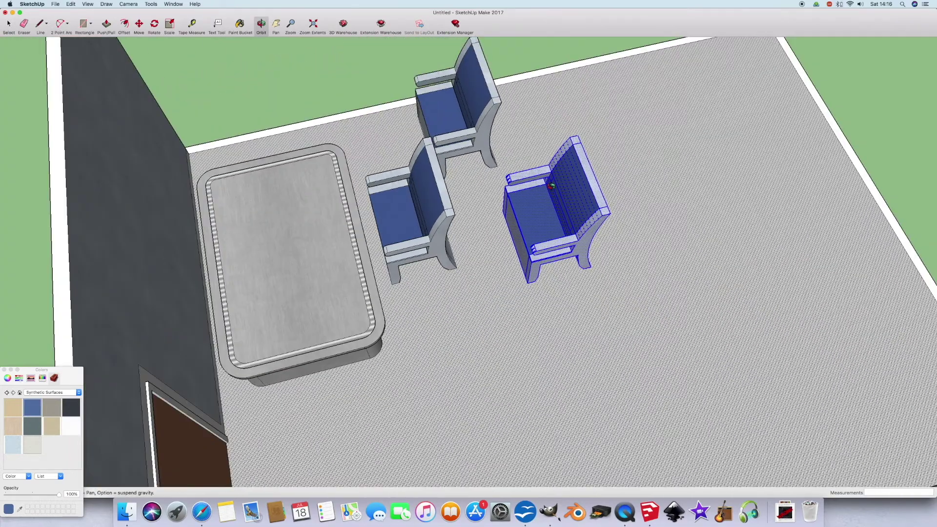
left_click(139, 24)
left_click_drag(540, 215, 372, 427)
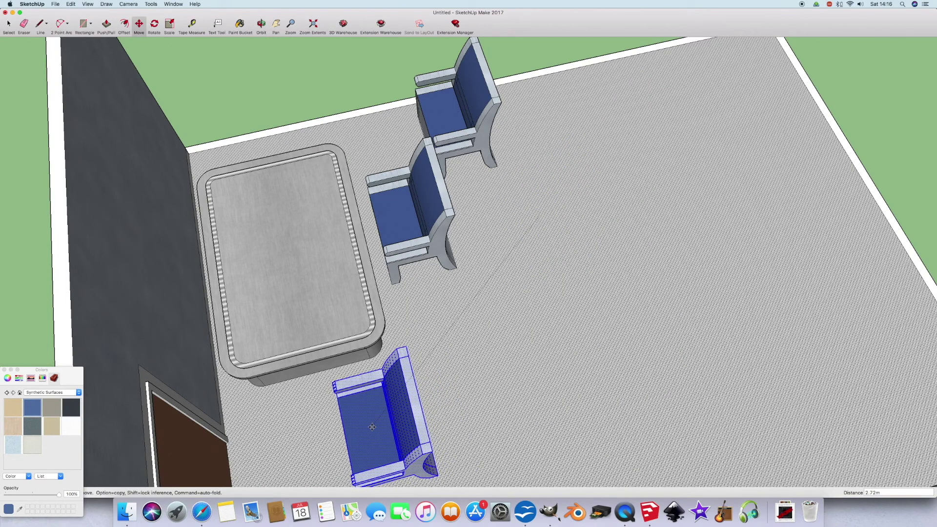
- Rotate that chair 90° about its seat to face the table
left_click(153, 26)
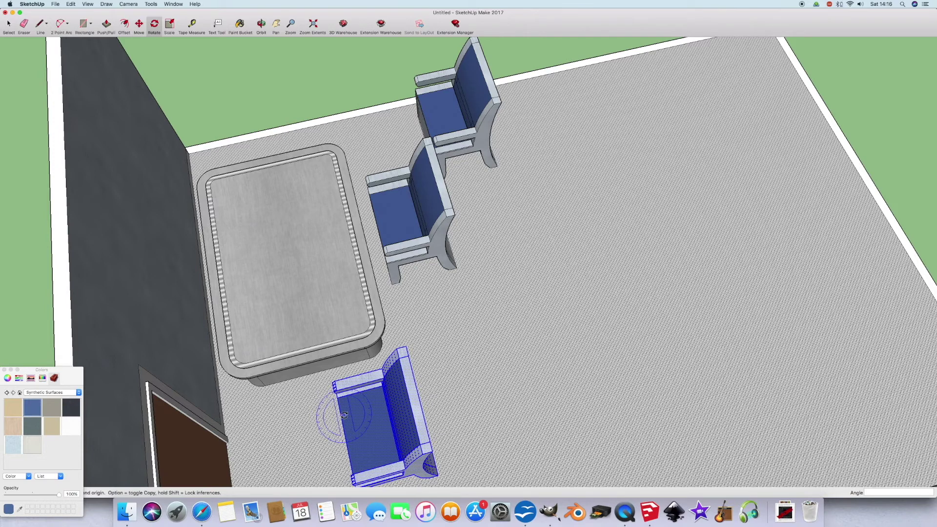
left_click(378, 426)
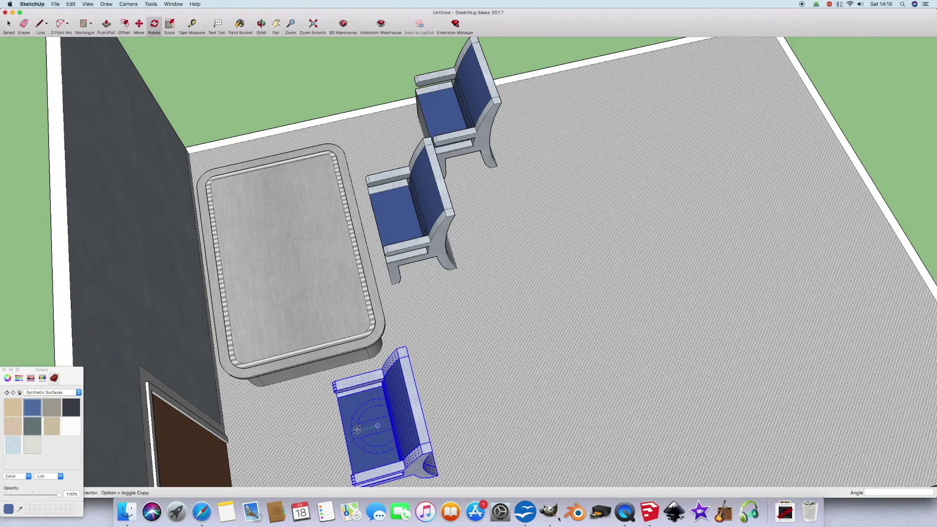
left_click(357, 429)
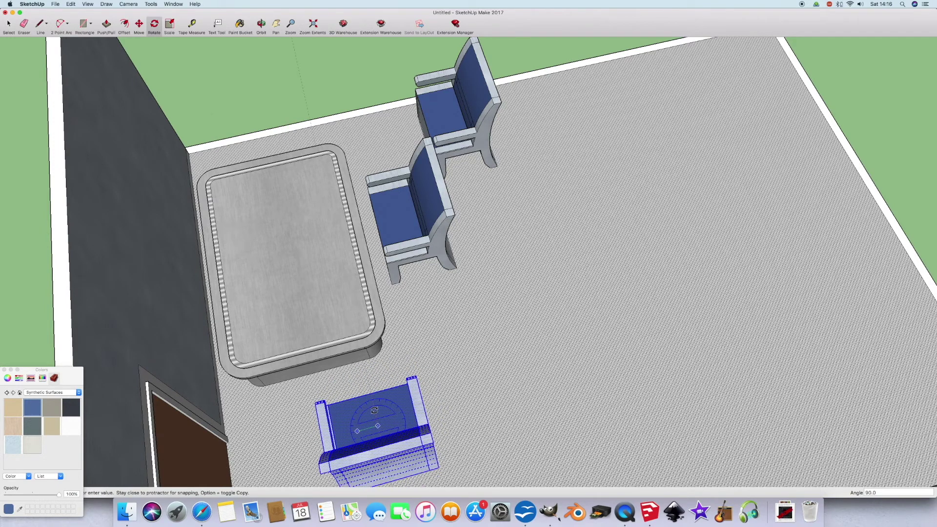
left_click(375, 411)
left_click(261, 26)
left_click_drag(482, 277, 252, 194)
scroll(315, 203, "up", 5)
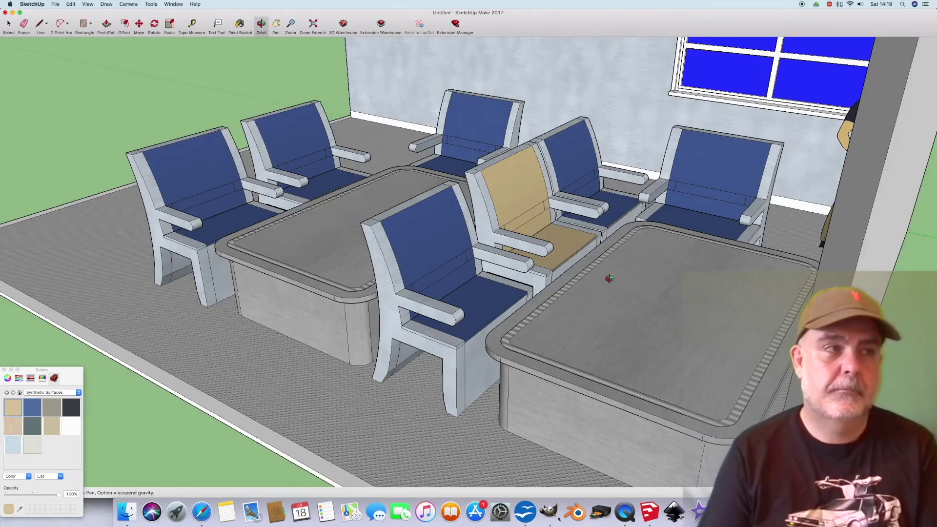
left_click_drag(609, 280, 591, 281)
scroll(559, 228, "up", 5)
left_click_drag(554, 226, 439, 268)
left_click_drag(206, 157, 525, 136)
scroll(480, 198, "up", 4)
left_click_drag(481, 199, 418, 189)
scroll(459, 176, "down", 5)
- Select the tan chair and move it out of the room
left_click(9, 24)
left_click_drag(282, 146, 485, 317)
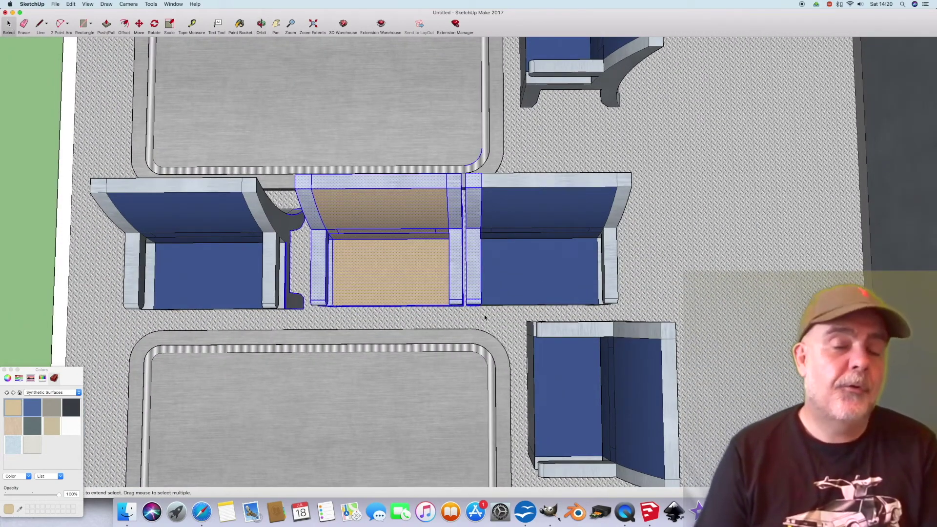
key("o")
left_click_drag(485, 317, 546, 129)
scroll(545, 129, "down", 10)
key("m")
left_click_drag(397, 157, 295, 159)
scroll(305, 164, "up", 5)
- Delete the stray post, armrest block and small leftover blocks beside the chair's arm
key("space")
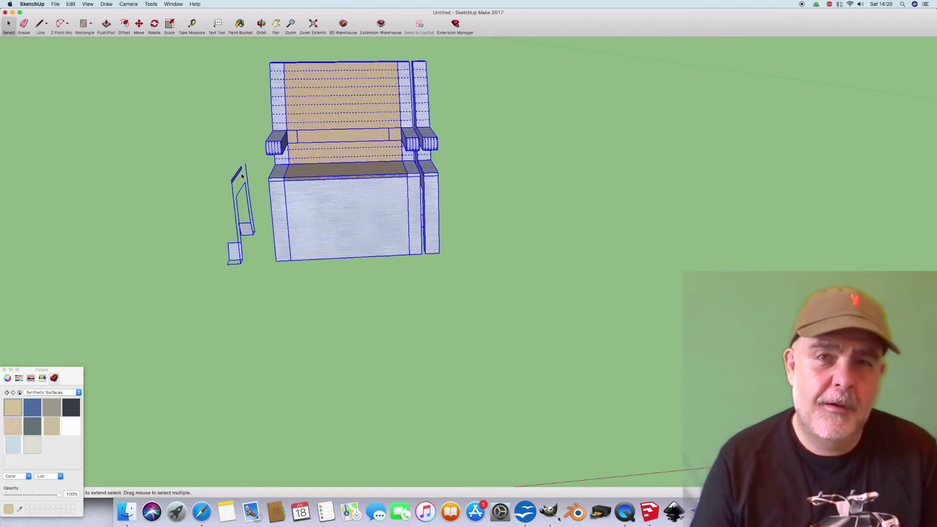
left_click(211, 281)
scroll(425, 93, "up", 5)
left_click(431, 115)
key("Delete")
left_click_drag(486, 200, 419, 255)
key("Delete")
left_click_drag(434, 386, 433, 386)
key("Delete")
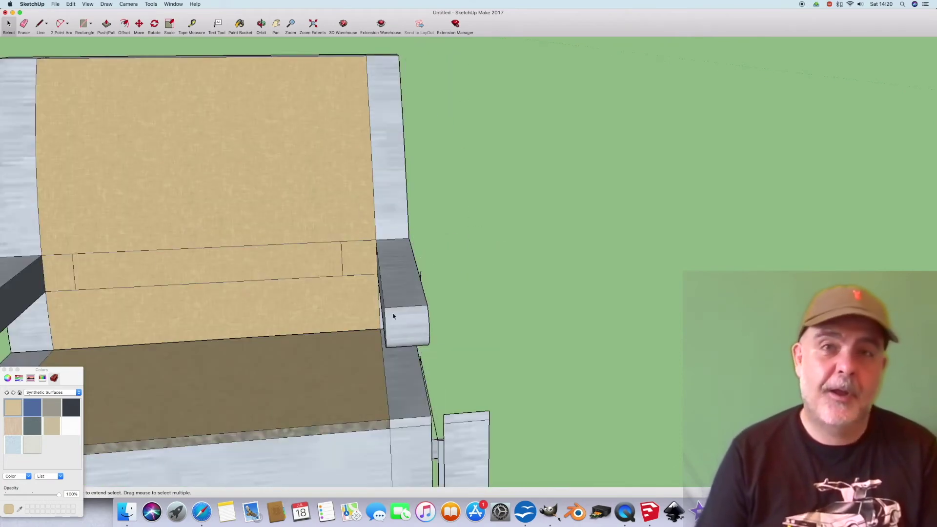
left_click_drag(440, 459, 441, 459)
key("Delete")
scroll(447, 391, "down", 5)
left_click_drag(381, 473, 381, 473)
key("Delete")
- Erase the stray curved edges beside the chair's back leg
mouse_move(381, 473)
middle_mouse_down()
mouse_move(218, 94)
mouse_move(147, 110)
middle_mouse_up()
key("e")
mouse_move(406, 295)
left_mouse_down()
mouse_move(397, 312)
mouse_move(417, 376)
mouse_move(422, 288)
mouse_move(413, 381)
left_mouse_up()
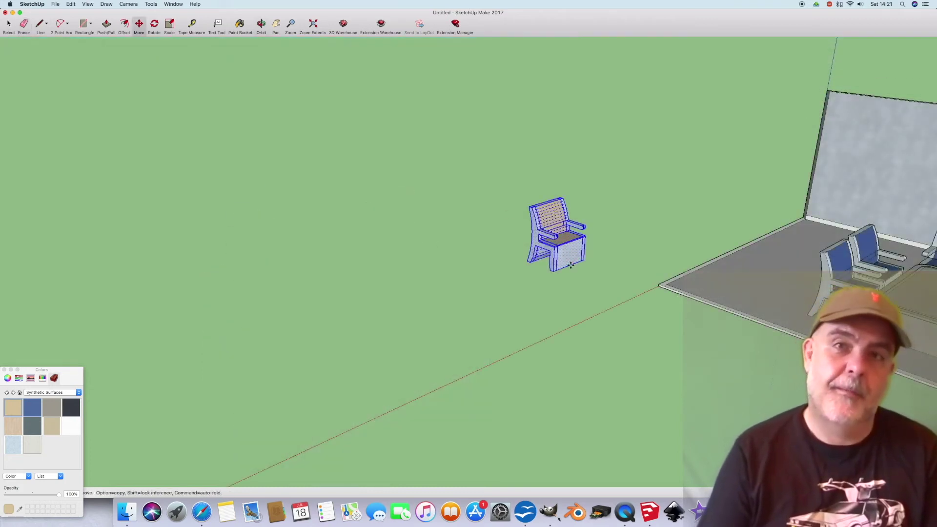
- Carry the tan chair about 3.90m back onto the floor beside the blue chairs
left_click_drag(570, 265, 777, 293)
left_click(777, 293)
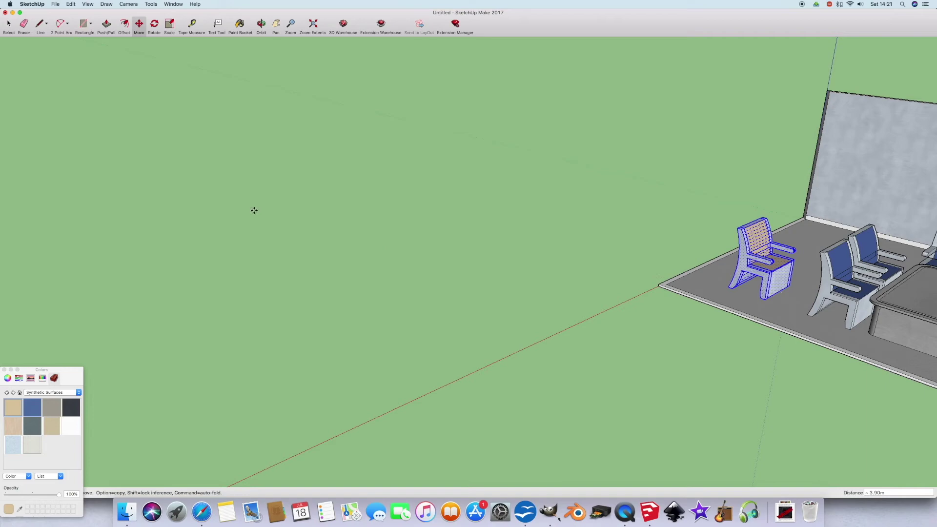
scroll(259, 207, "down", 5)
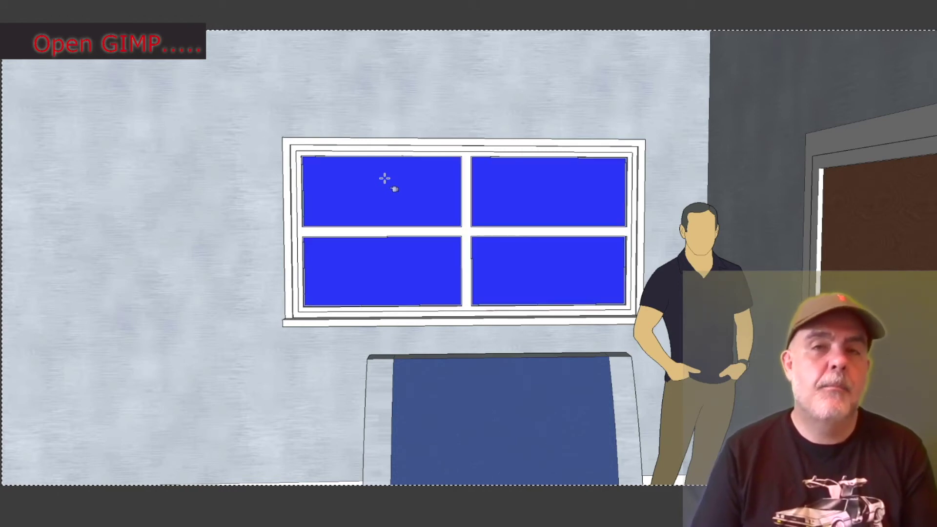
- Paste the sky image into the four blue window panes, shift it right, then clear the selection
left_click(397, 209)
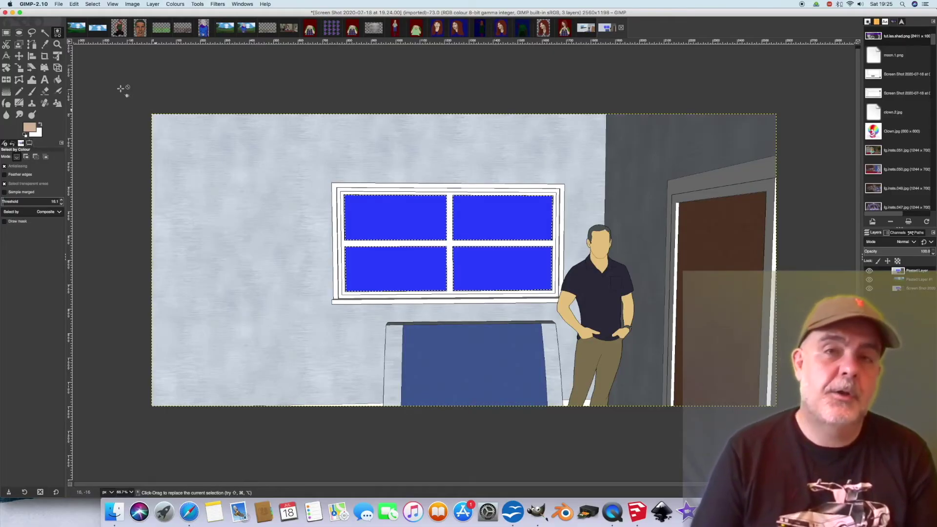
left_click(75, 4)
left_click(97, 75)
key("m")
left_click_drag(366, 278, 433, 277)
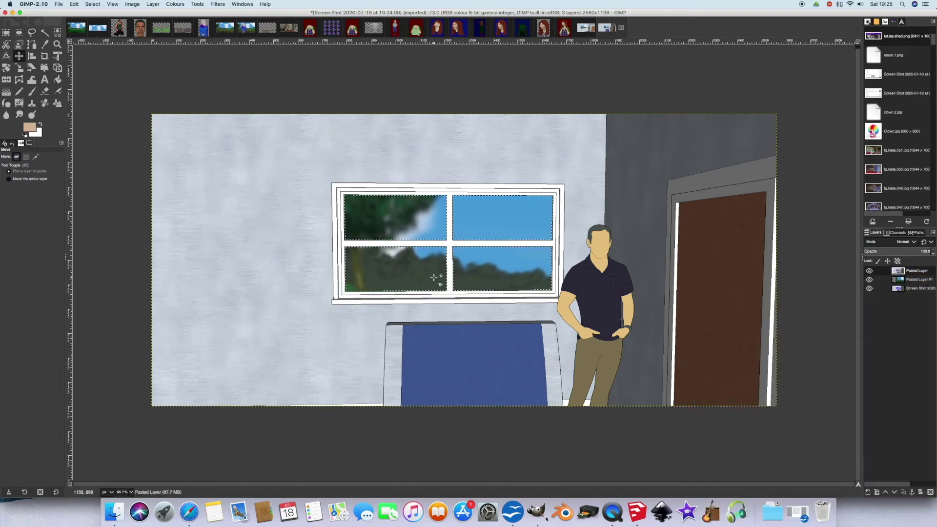
left_click(90, 5)
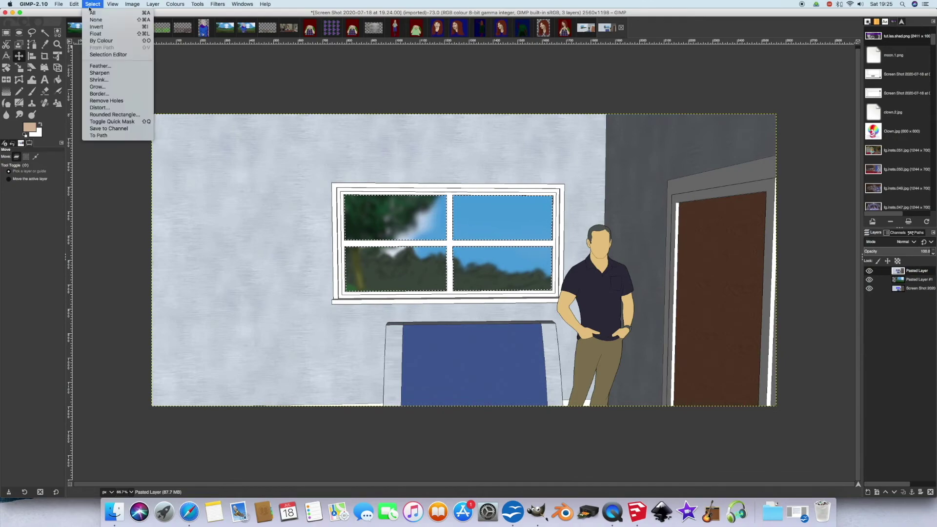
left_click(96, 20)
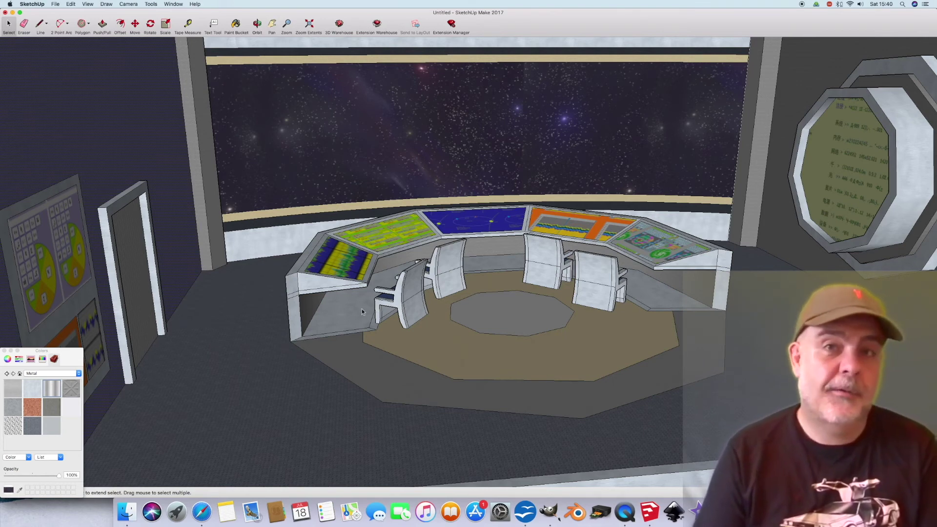
- Copy the entire bridge room and paste a duplicate beside the original
scroll(362, 312, "down", 10)
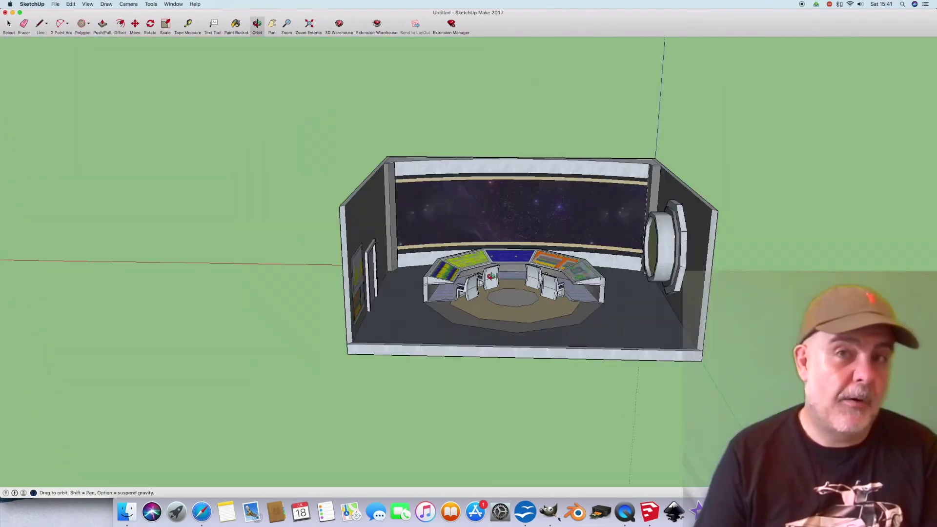
middle_click_drag(537, 283, 549, 287)
left_click_drag(549, 287, 527, 278)
key("space")
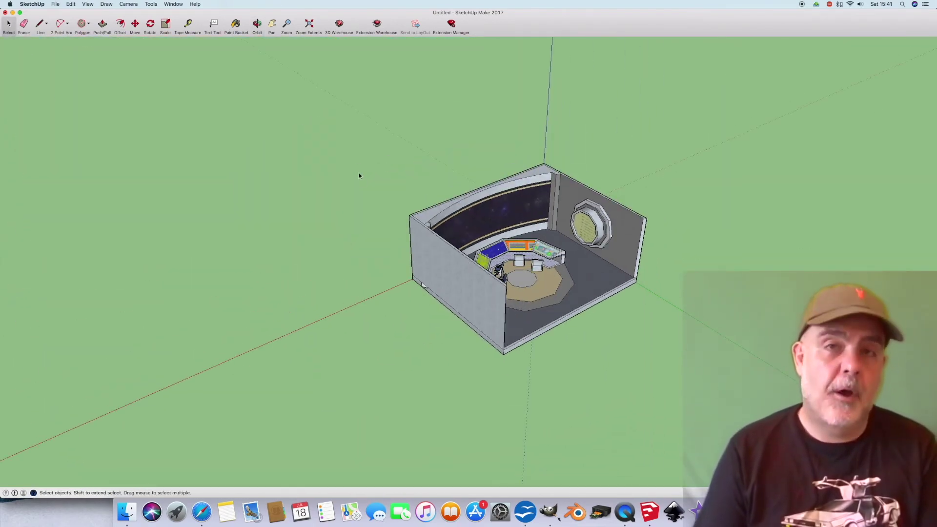
key("super+a")
key("super+c")
scroll(623, 326, "down", 3)
key("super+v")
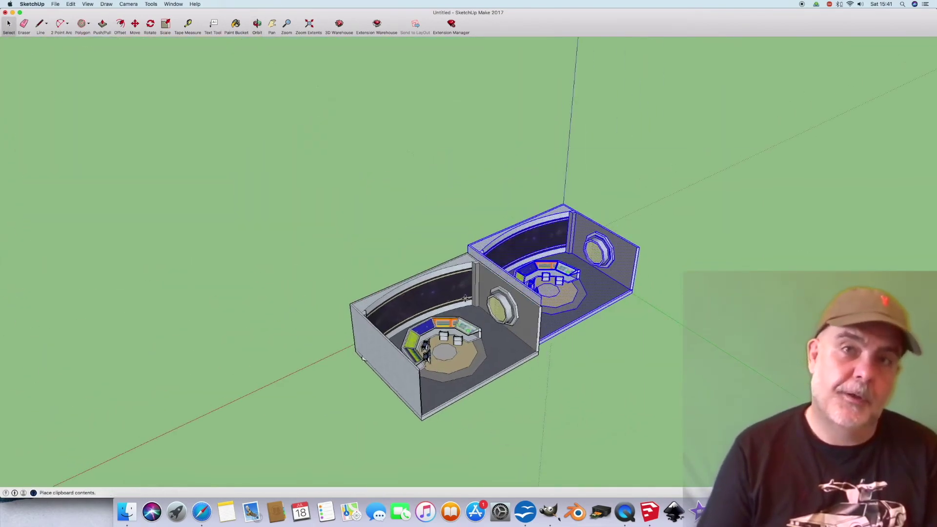
left_click(437, 381)
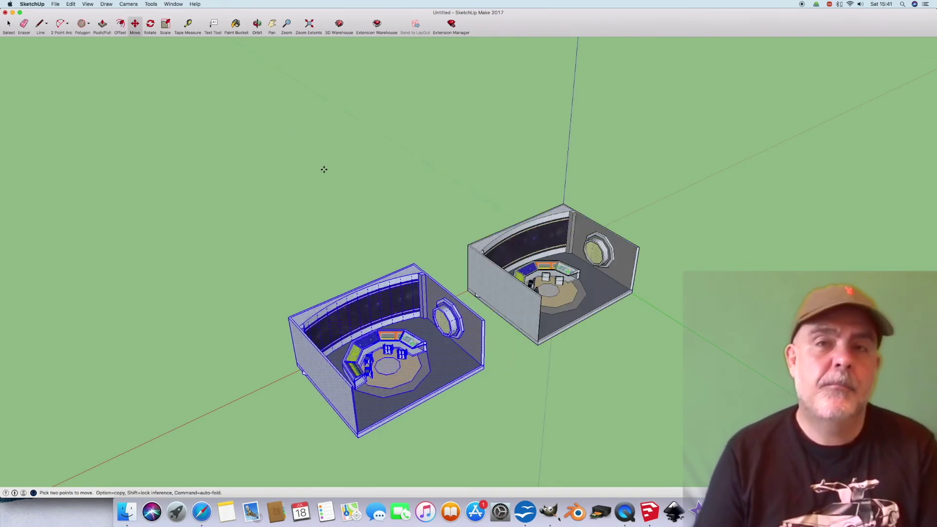
- Delete the curved starfield screen wall from the duplicate room
left_click(257, 27)
left_click_drag(376, 174, 367, 215)
scroll(340, 258, "up", 5)
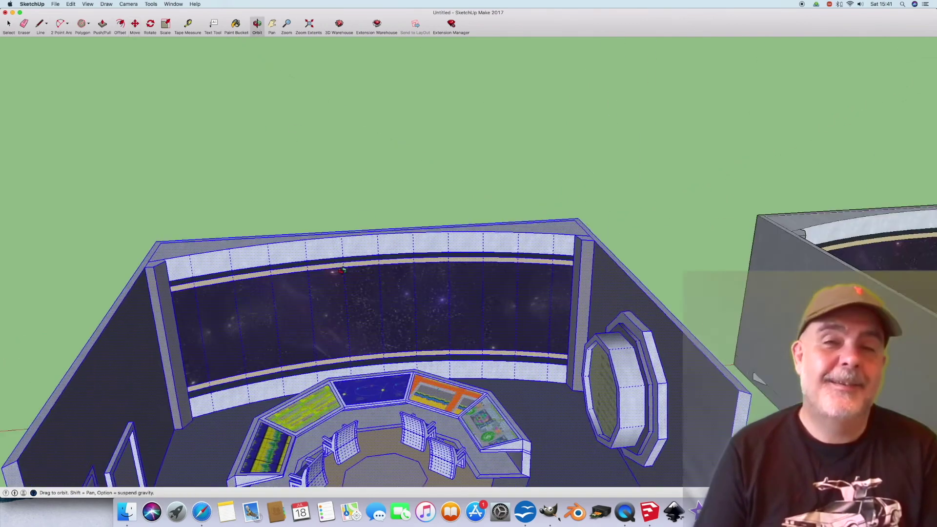
left_click(9, 24)
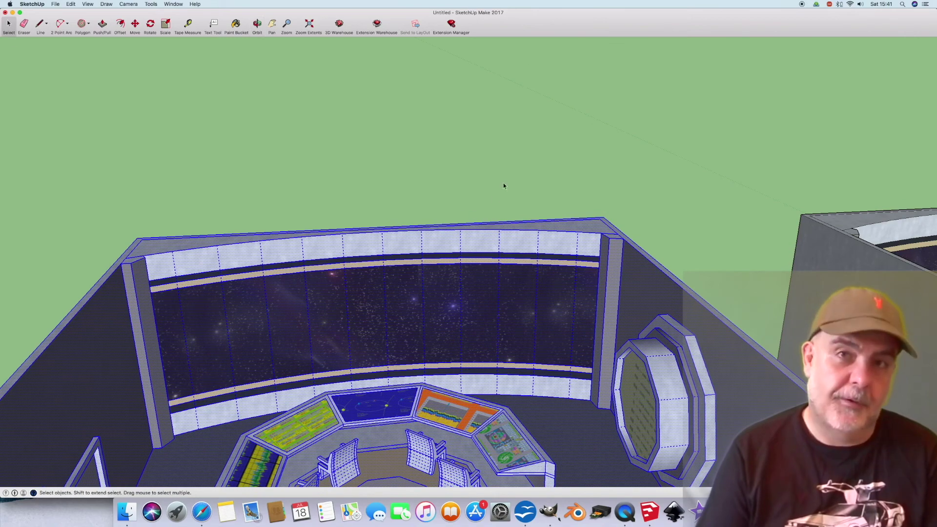
left_click_drag(299, 381, 299, 381)
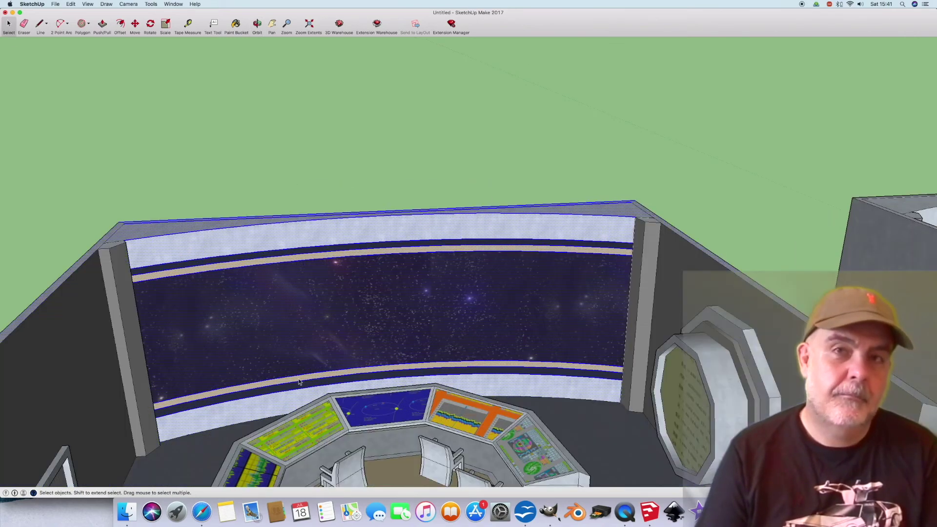
key("Delete")
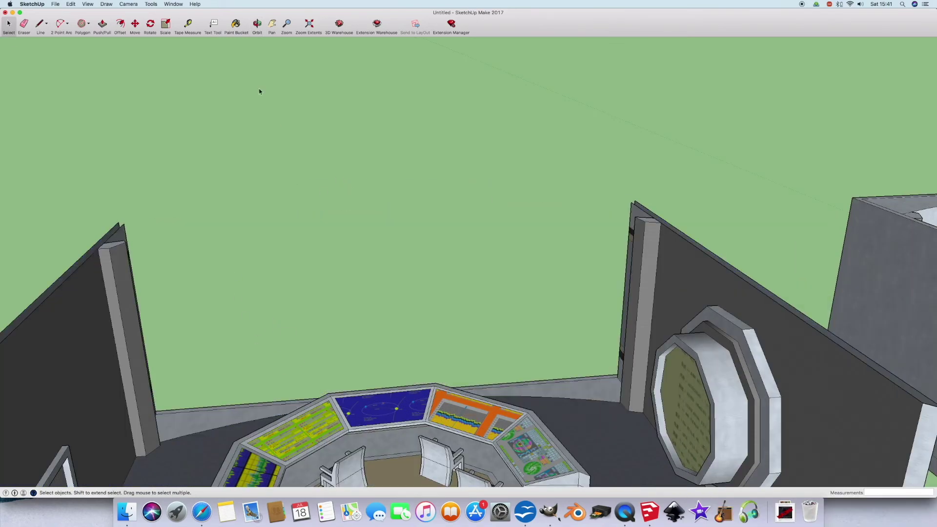
left_click(256, 26)
left_click_drag(282, 212, 567, 369)
- Pull the base strip along the room's edge up 6.02m into a full-height side wall
scroll(380, 313, "down", 10)
left_click_drag(380, 314, 584, 244)
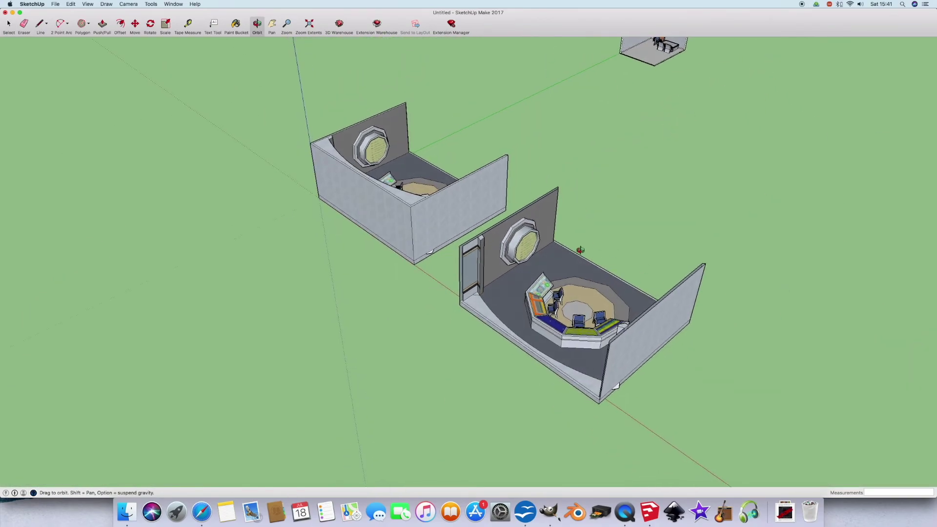
scroll(579, 252, "up", 10)
scroll(578, 253, "up", 3)
scroll(577, 253, "down", 10)
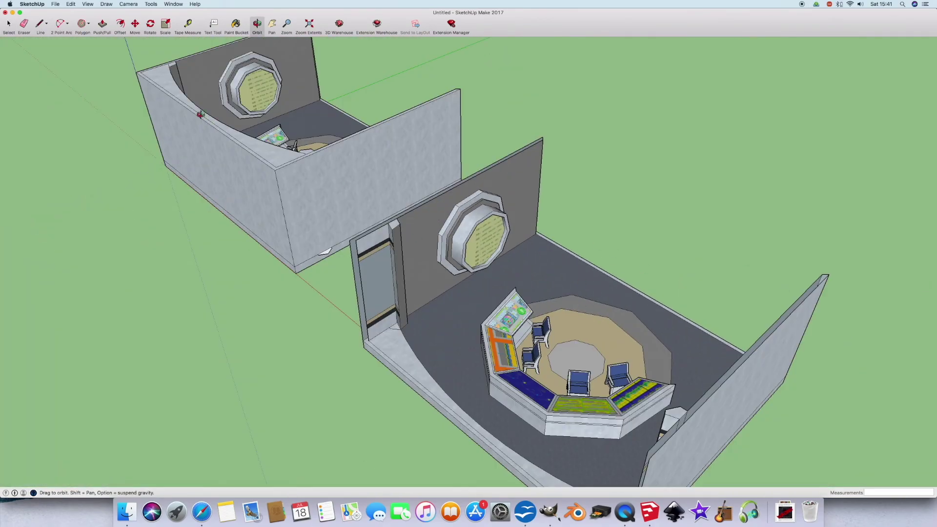
left_click(101, 24)
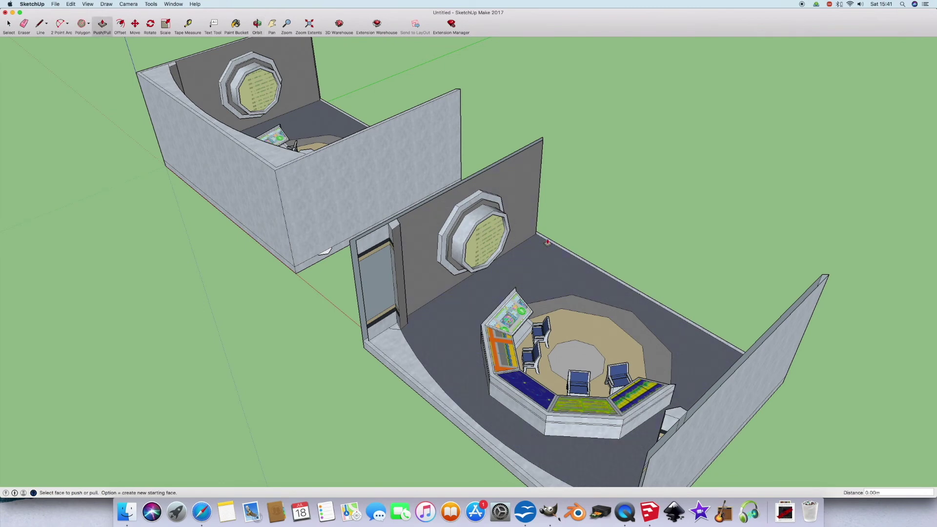
left_click(547, 242)
left_click(418, 209)
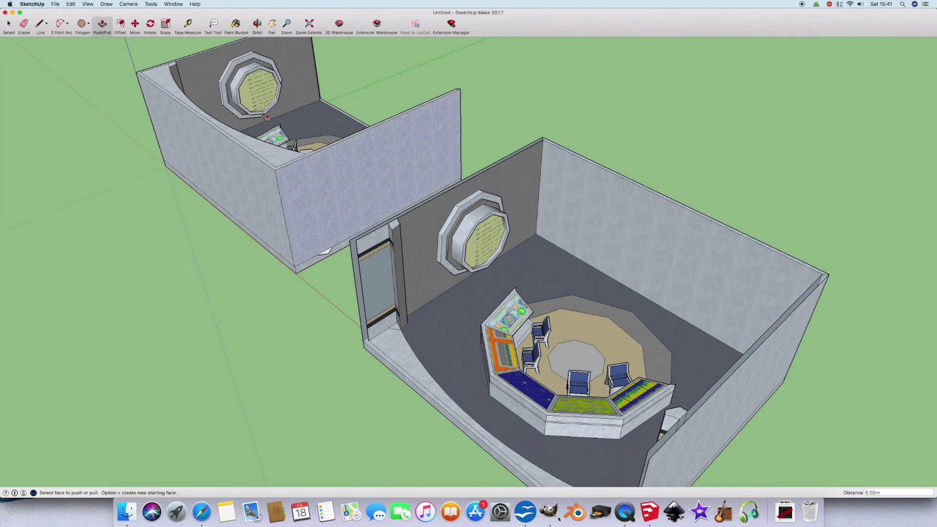
- Draw overlapping rectangles on the wall that divide it into three panels
left_click(257, 24)
left_click_drag(460, 286, 624, 198)
scroll(617, 220, "up", 5)
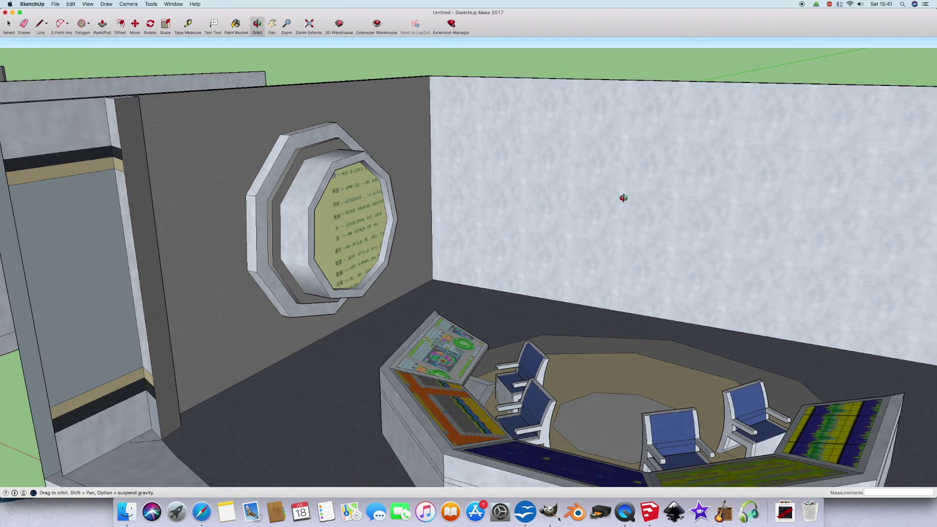
left_click(88, 24)
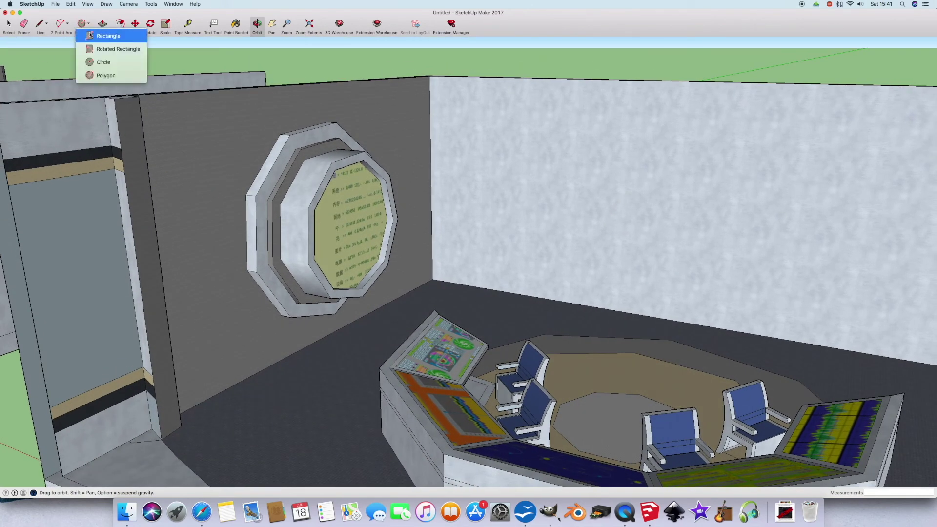
left_click(104, 35)
left_click(483, 288)
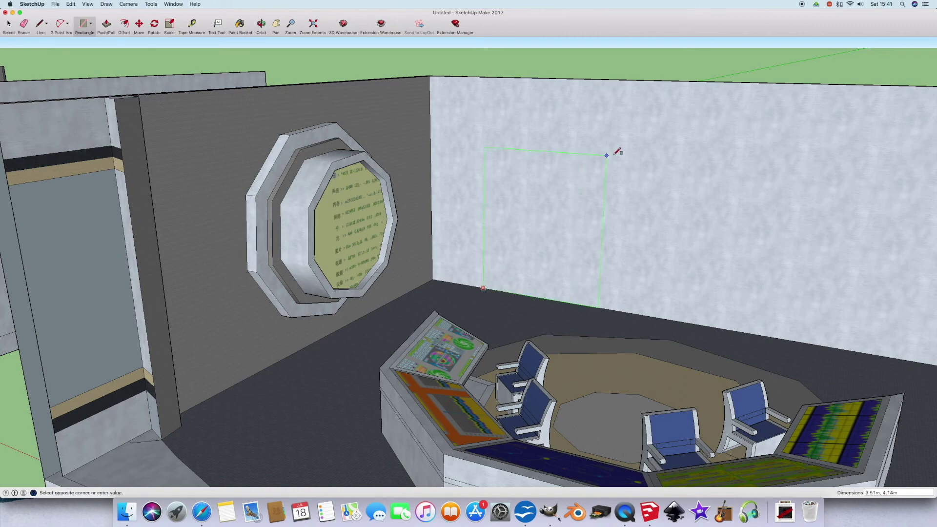
left_click(599, 151)
scroll(458, 165, "down", 8)
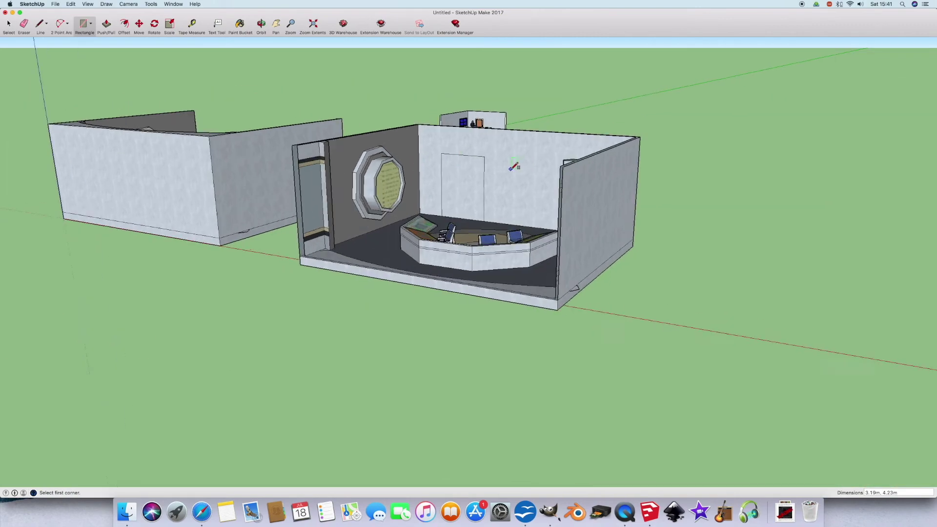
scroll(517, 165, "up", 8)
left_click(451, 141)
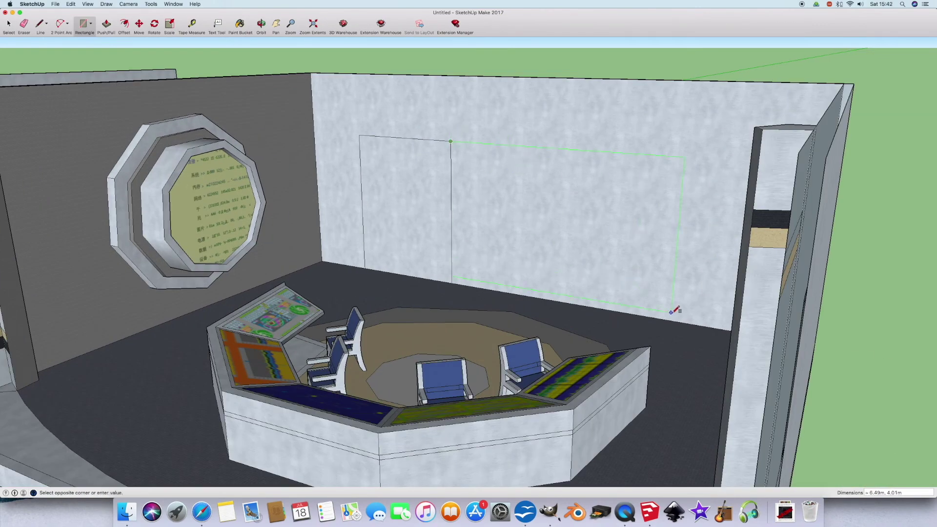
left_click(671, 321)
left_click(451, 141)
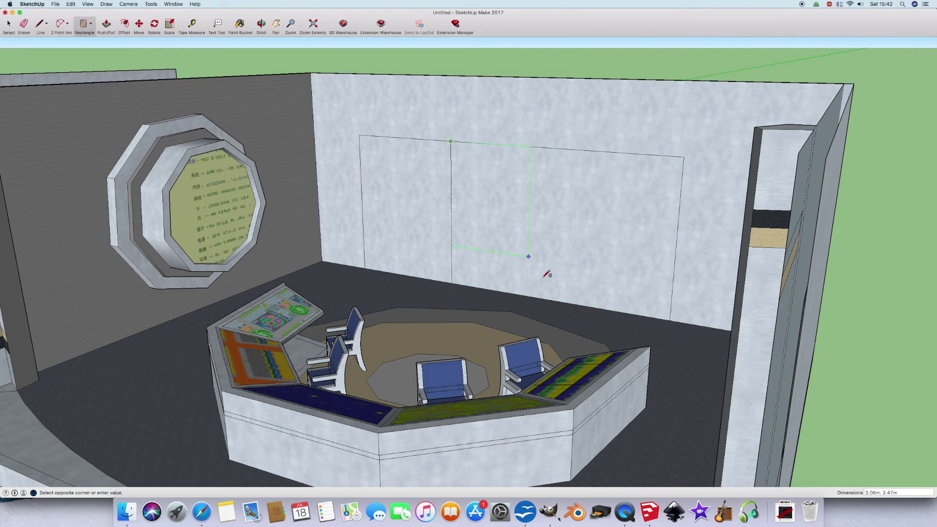
left_click(545, 298)
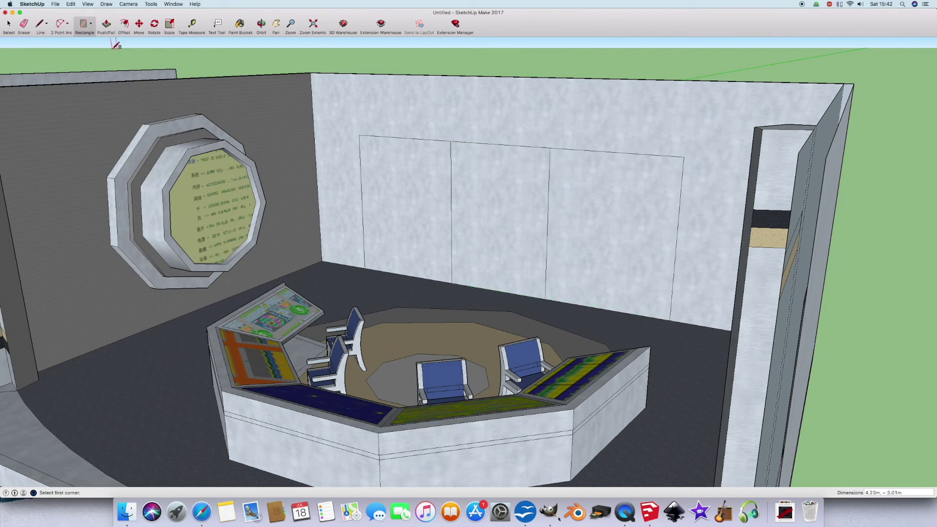
- Inset an offset frame inside each of the three wall panels
left_click(124, 24)
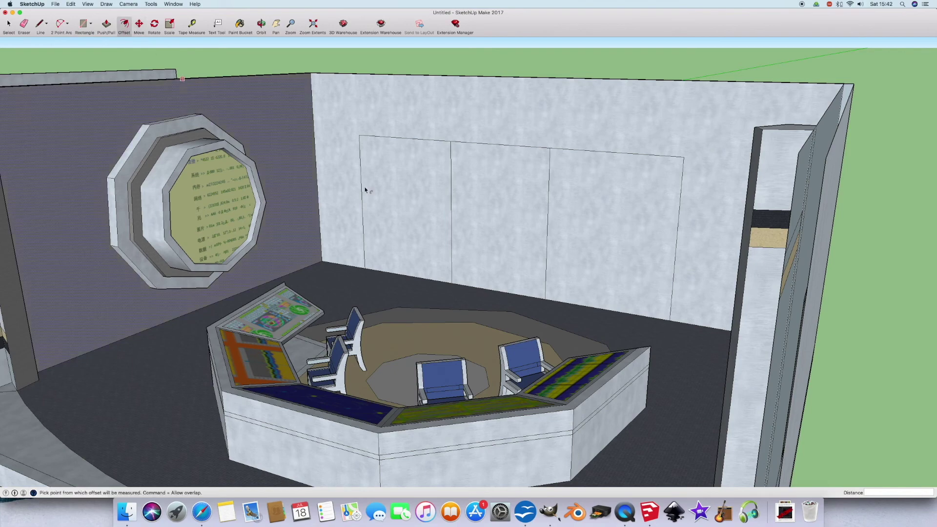
double_click(370, 145)
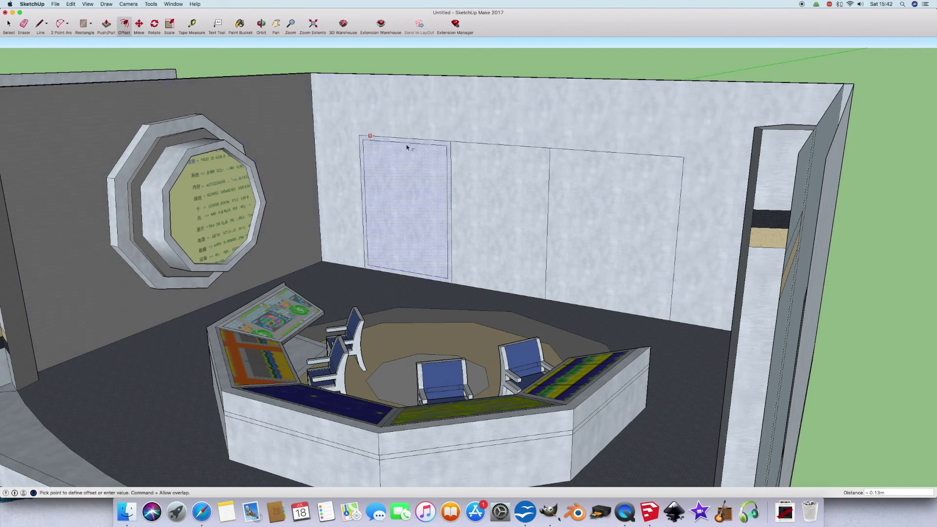
double_click(471, 146)
double_click(574, 160)
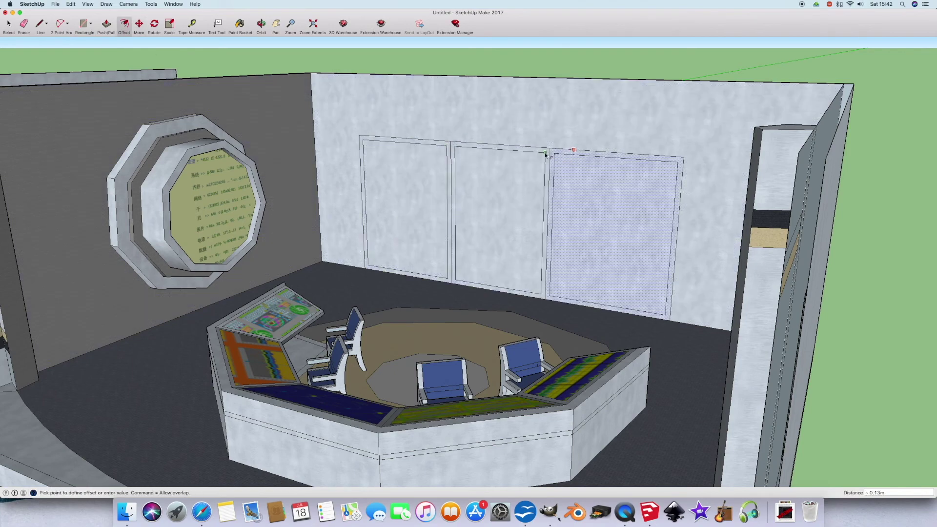
key("b")
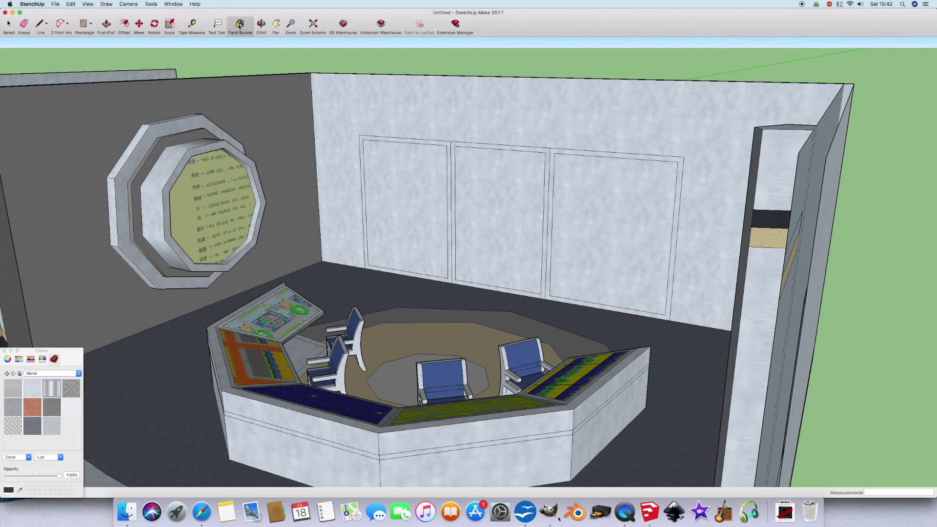
- Paint the three panel frames with the sampled dark grey floor material
left_click(189, 356, "super")
left_click(454, 278)
left_click(455, 279)
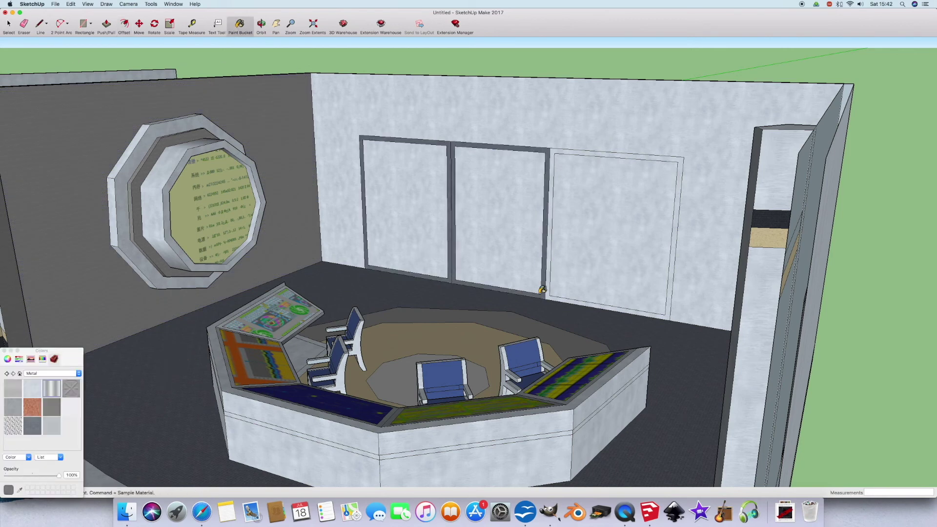
left_click(551, 290)
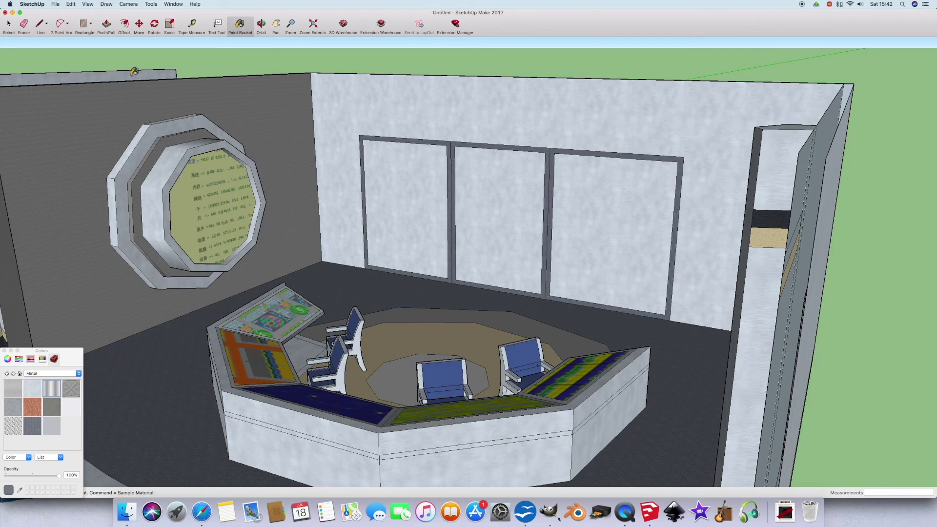
- Erase the metal strip below the middle panel and the leftover piece at the right post
left_click(83, 25)
scroll(482, 310, "up", 10)
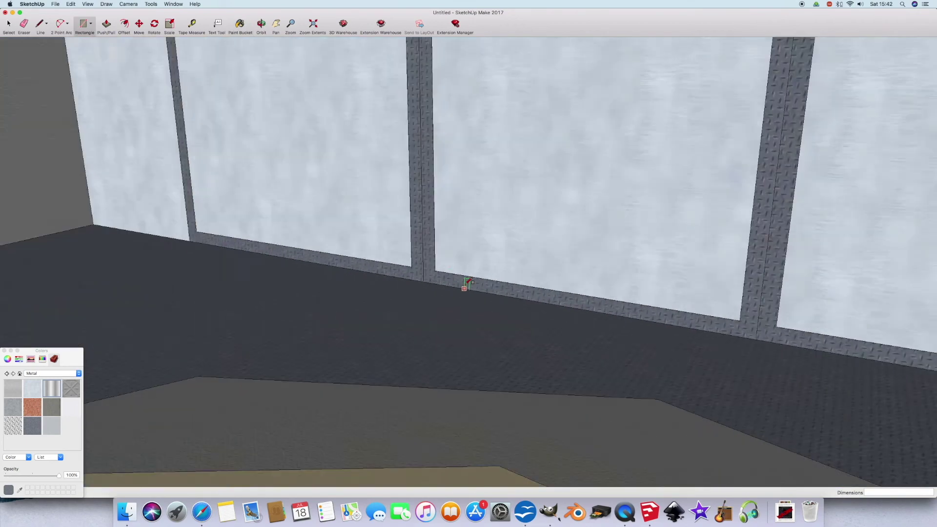
left_click(417, 264)
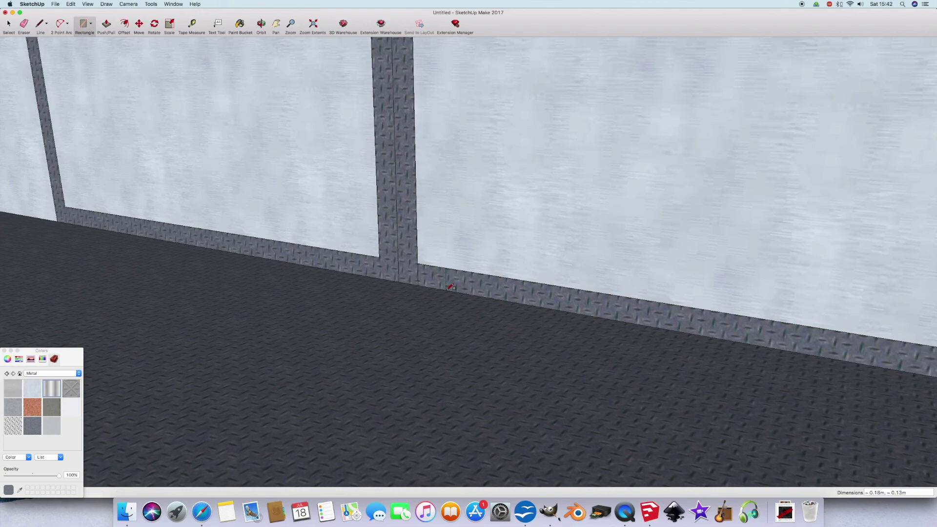
scroll(693, 323, "down", 5)
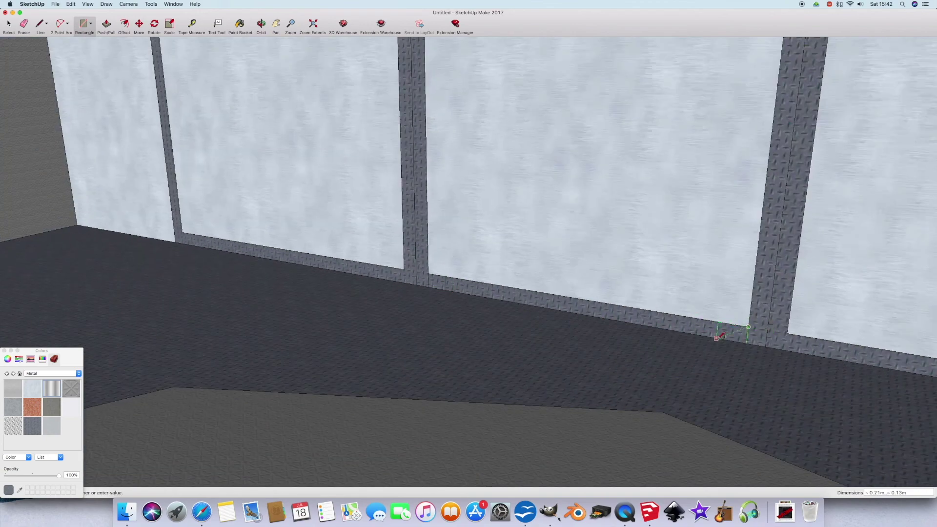
left_click(23, 27)
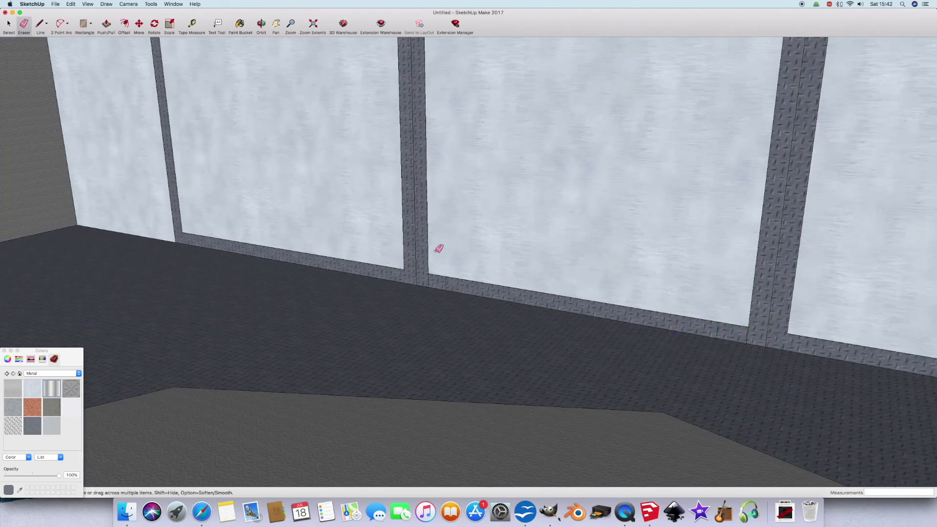
left_click_drag(443, 276, 505, 280)
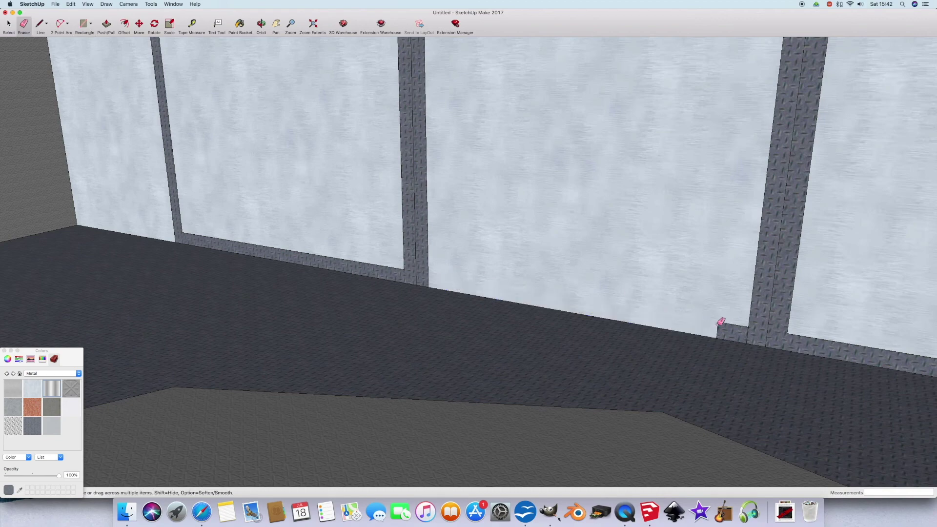
left_click(717, 326)
scroll(286, 213, "down", 5)
scroll(282, 218, "down", 5)
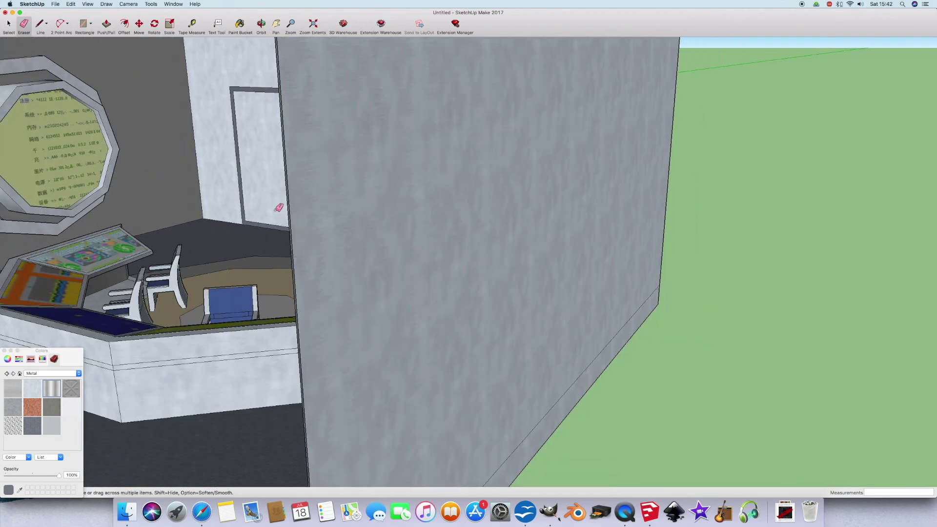
scroll(351, 80, "up", 5)
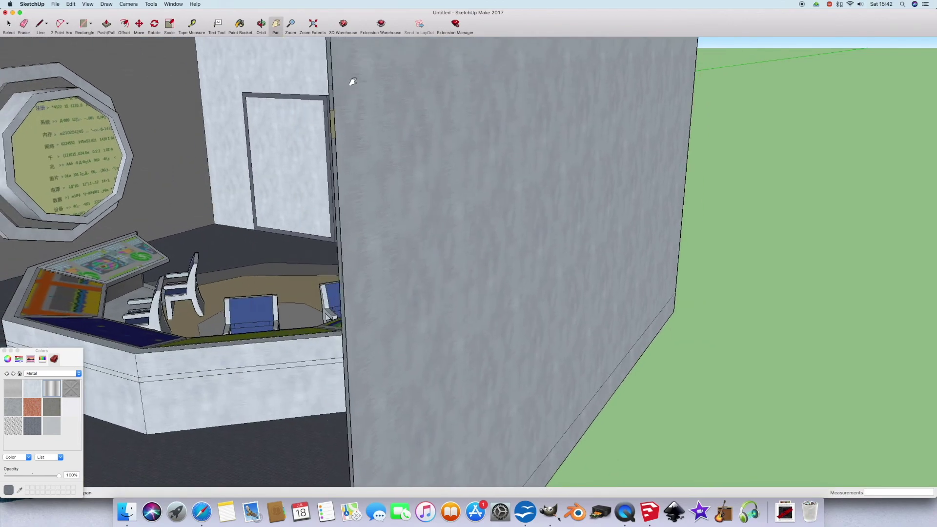
- Push the middle panel's pane through the wall to open a doorway
key("p")
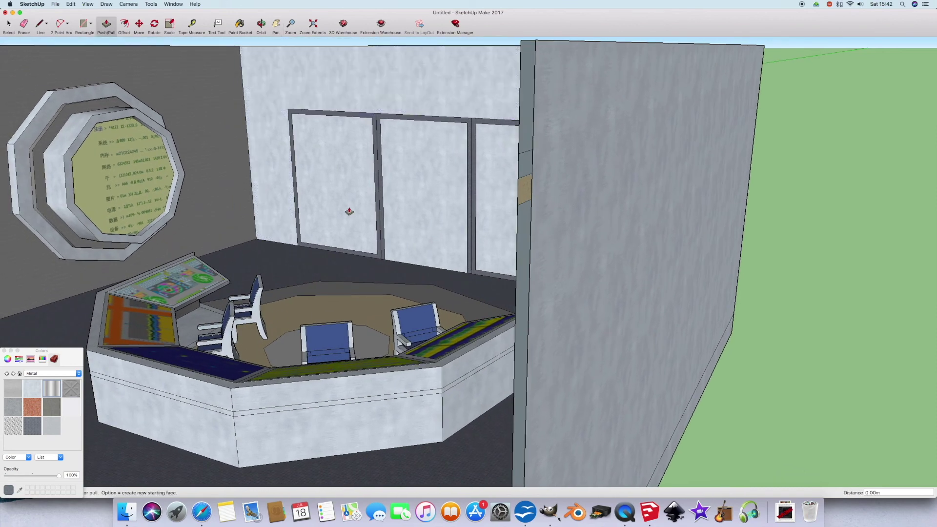
left_click(416, 242)
left_click(466, 222)
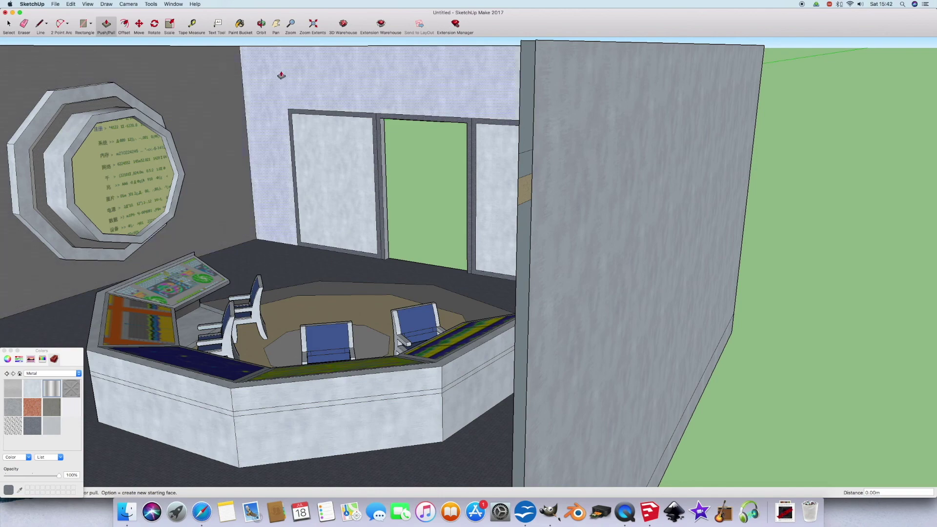
left_click(261, 24)
left_click_drag(537, 198, 48, 66)
- From outside, draw a frame rectangle around the opening and delete its face
left_click(82, 25)
left_click(387, 179)
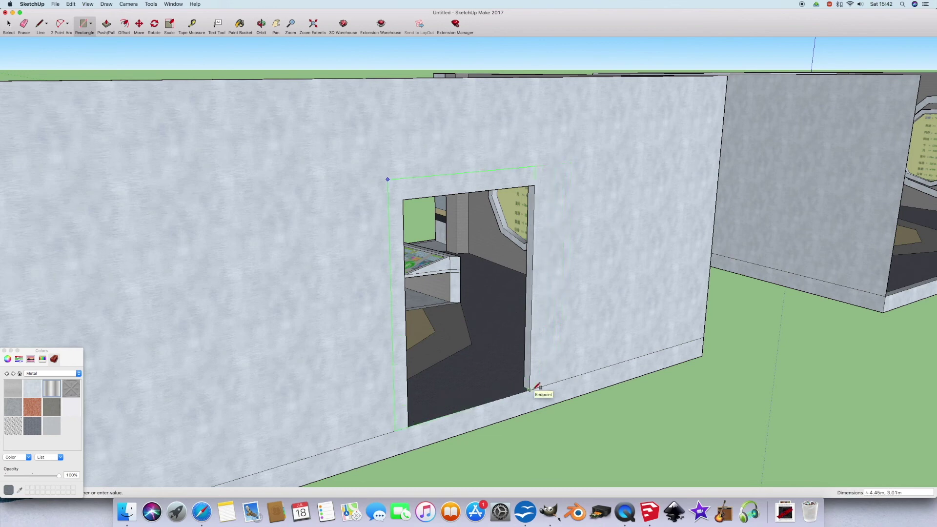
left_click(550, 386)
scroll(552, 386, "up", 3)
scroll(552, 386, "up", 1)
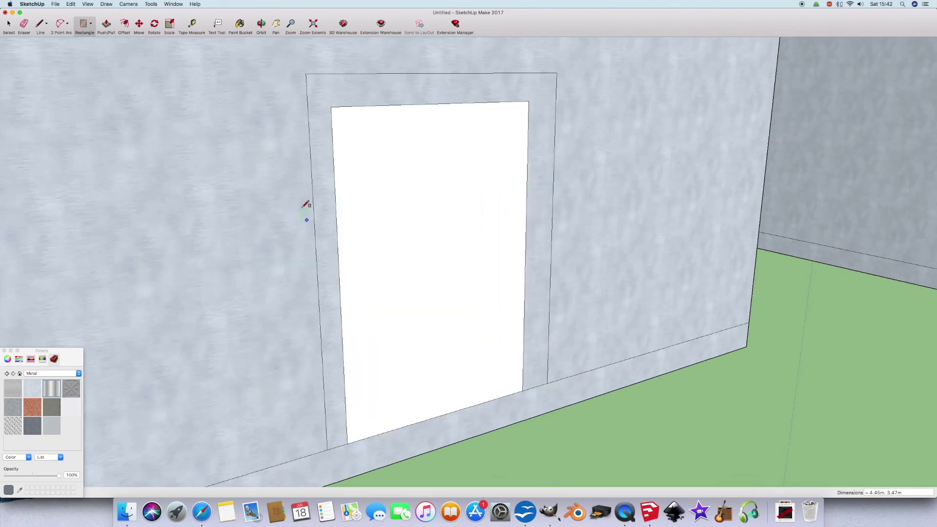
left_click(9, 26)
left_click(378, 195)
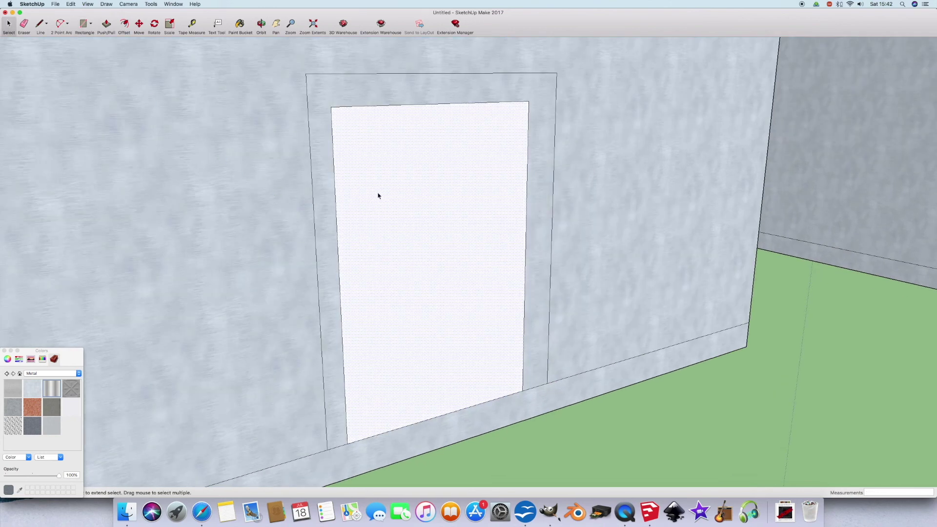
key("Delete")
- Start pulling the door-frame face outward into a corridor
left_click(106, 25)
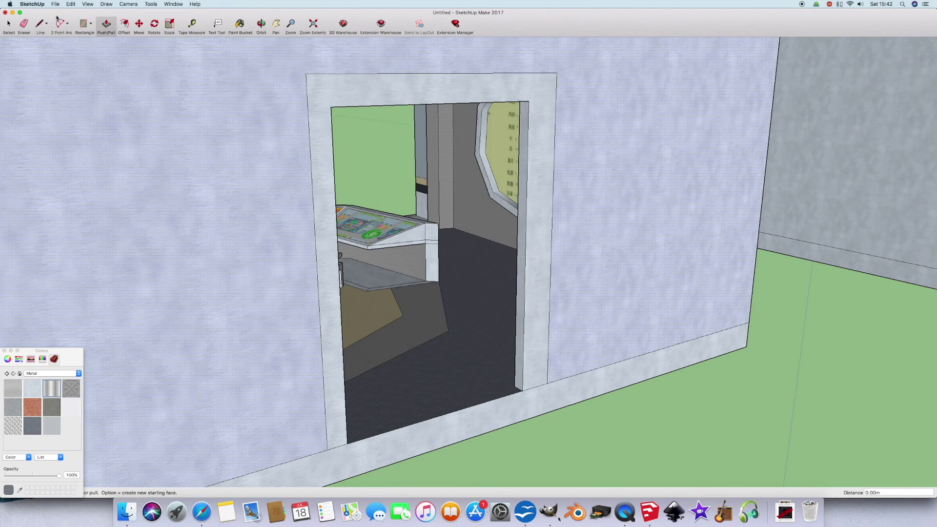
left_click(25, 26)
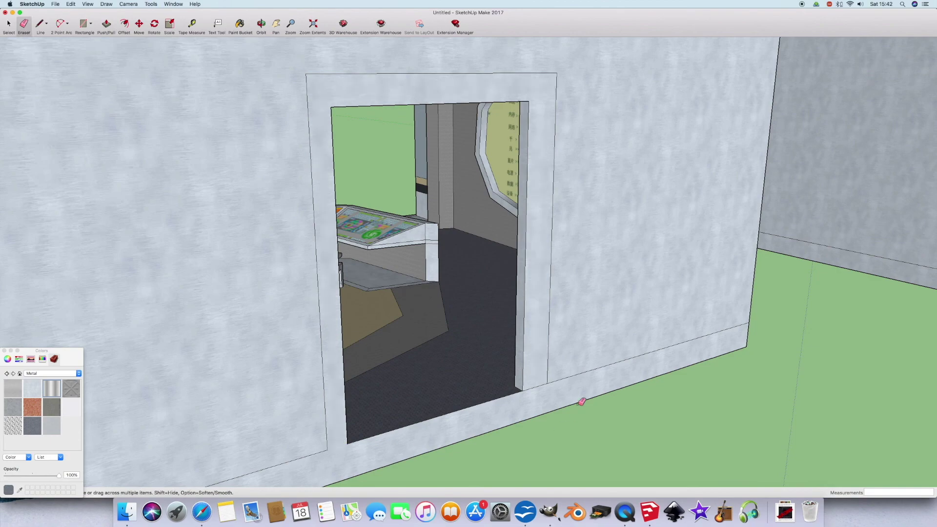
key("p")
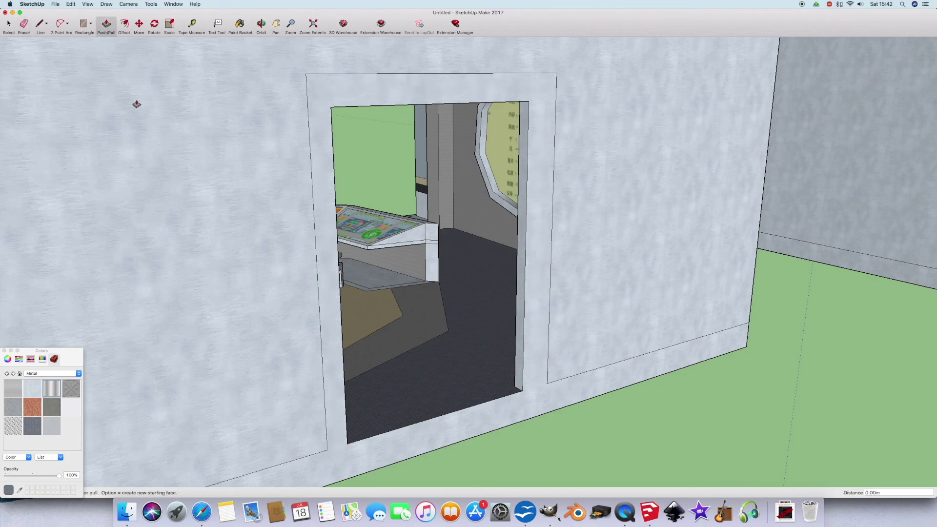
scroll(330, 333, "down", 10)
left_click(331, 337)
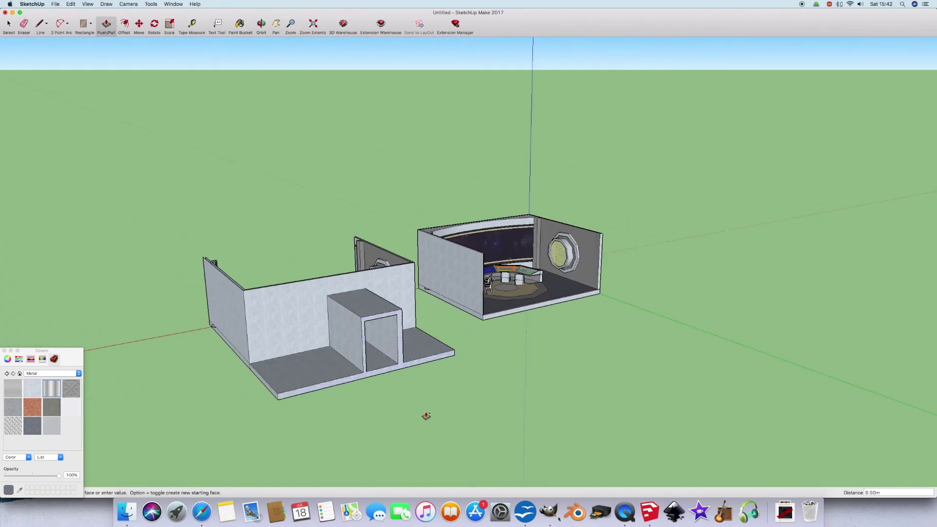
- Finish the corridor extrusion at 16.61m and paint the doorway floor with the dark floor material
left_click(426, 416)
middle_click_drag(537, 293, 678, 284)
scroll(655, 292, "up", 6)
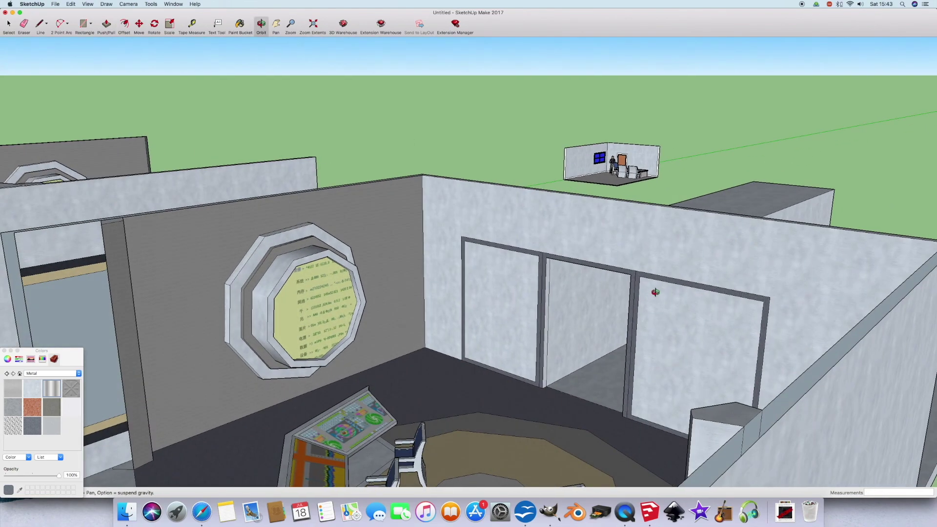
left_click(240, 25)
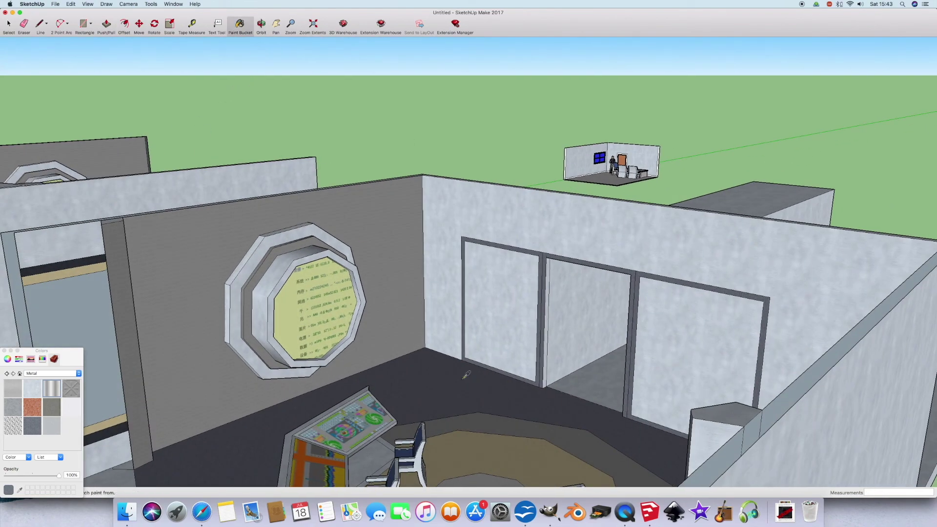
left_click(609, 381)
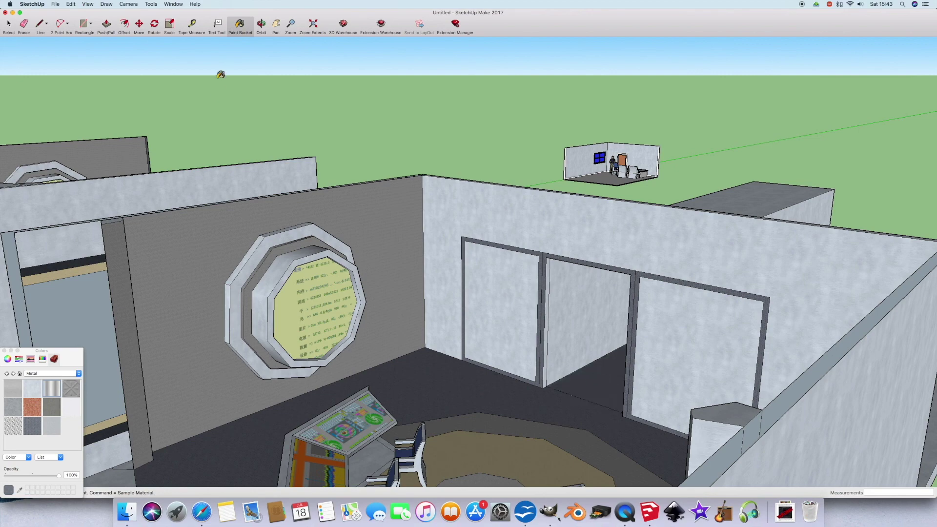
left_click(261, 25)
mouse_move(404, 236)
left_mouse_down()
mouse_move(428, 194)
mouse_move(480, 243)
left_mouse_up()
scroll(428, 205, "down", 5)
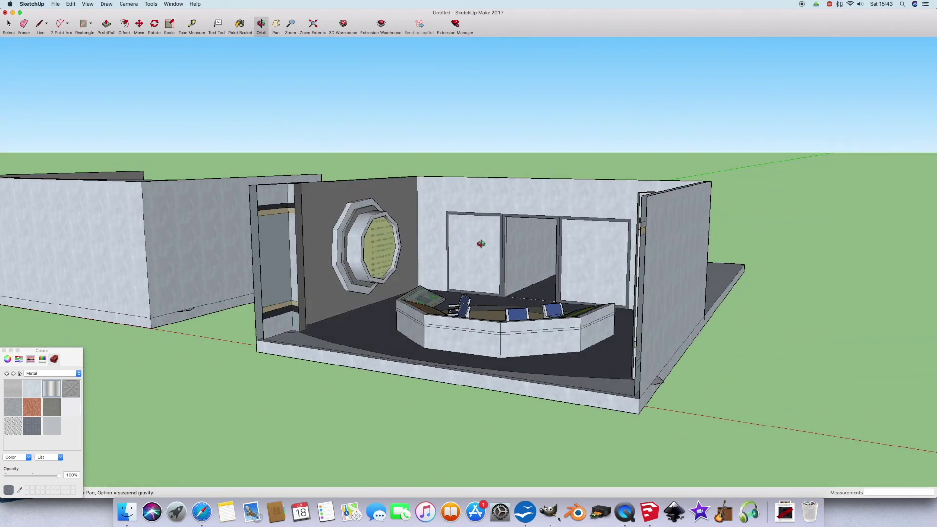
scroll(488, 252, "up", 6)
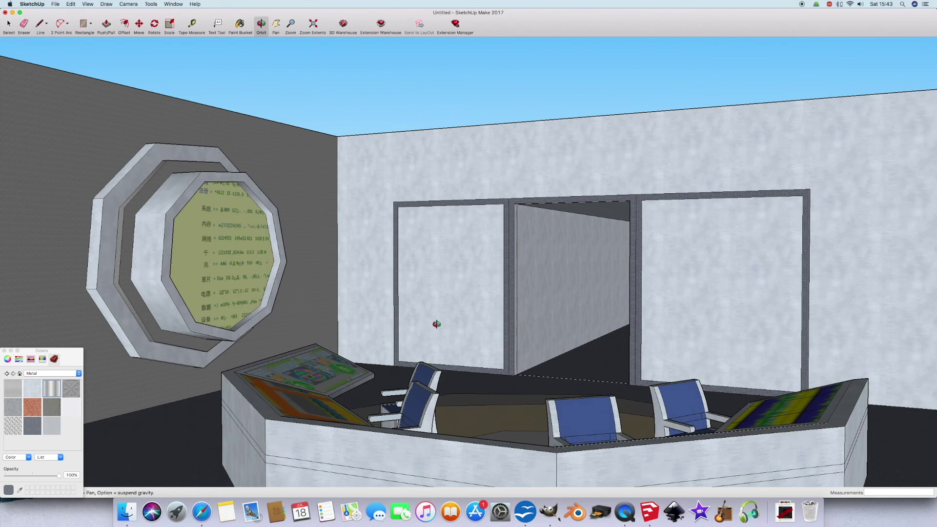
scroll(437, 324, "up", 2)
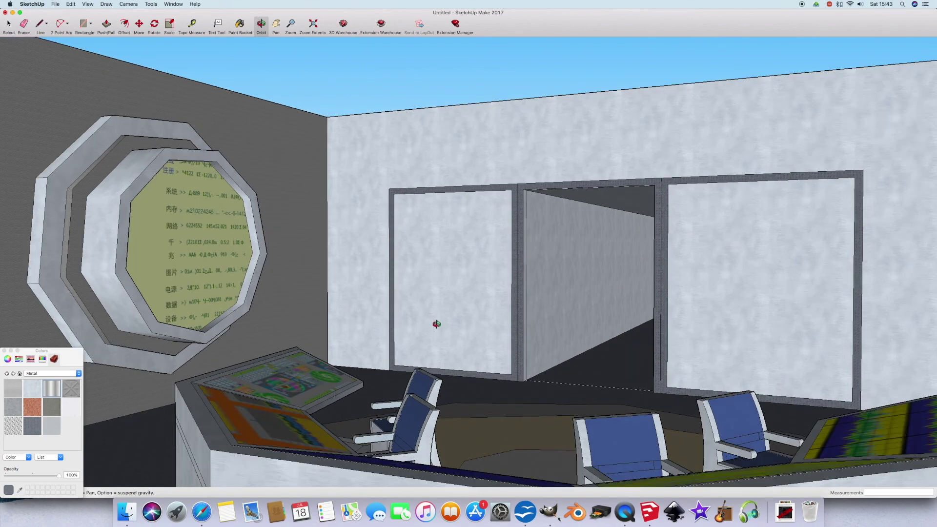
left_click(84, 25)
- Split the left panel horizontally and inset borders in the upper-left and upper-right panels
left_click(394, 194)
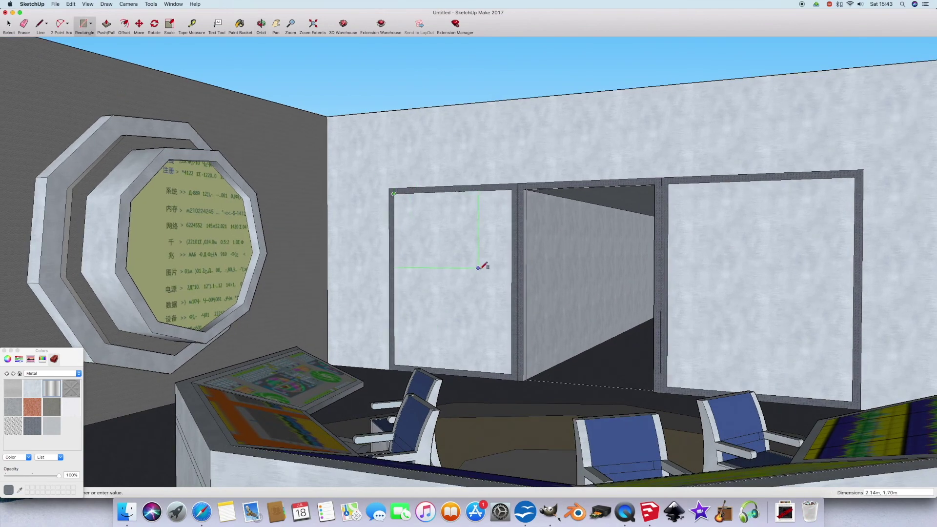
left_click(510, 273)
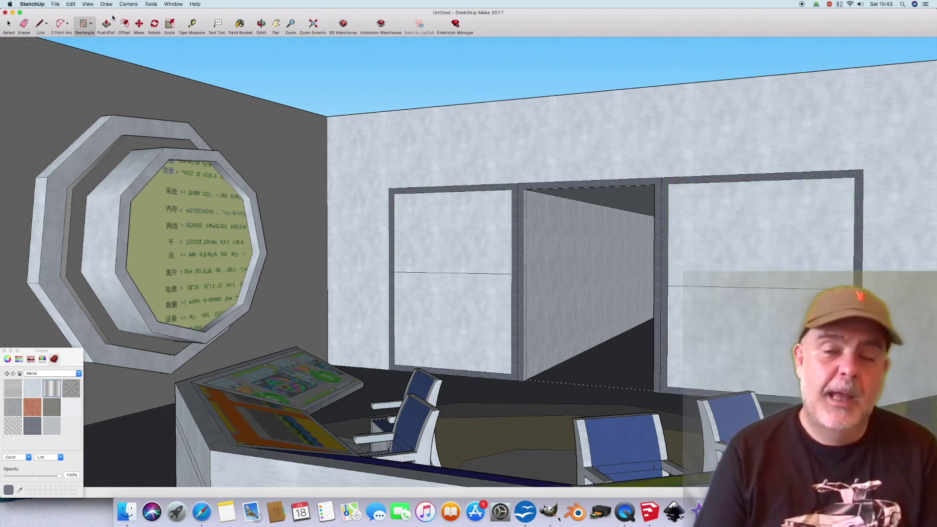
left_click(124, 26)
double_click(405, 204)
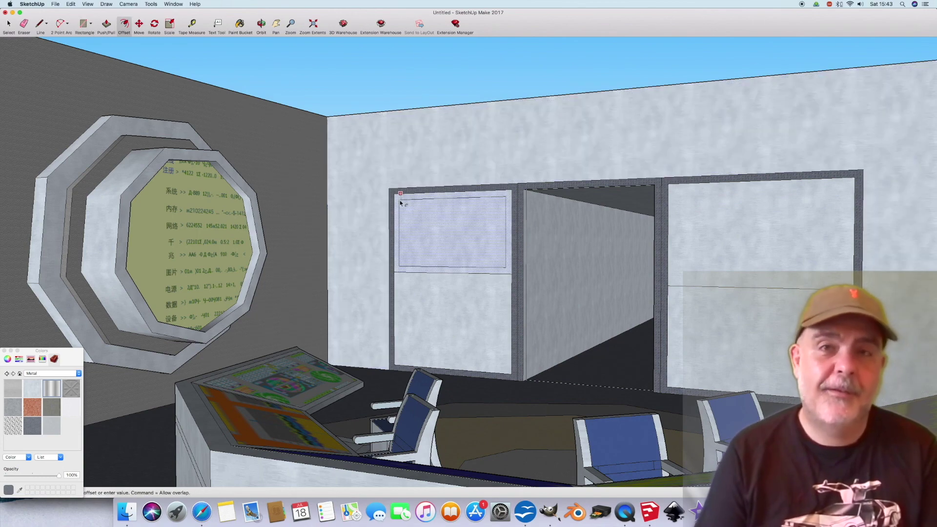
double_click(670, 199)
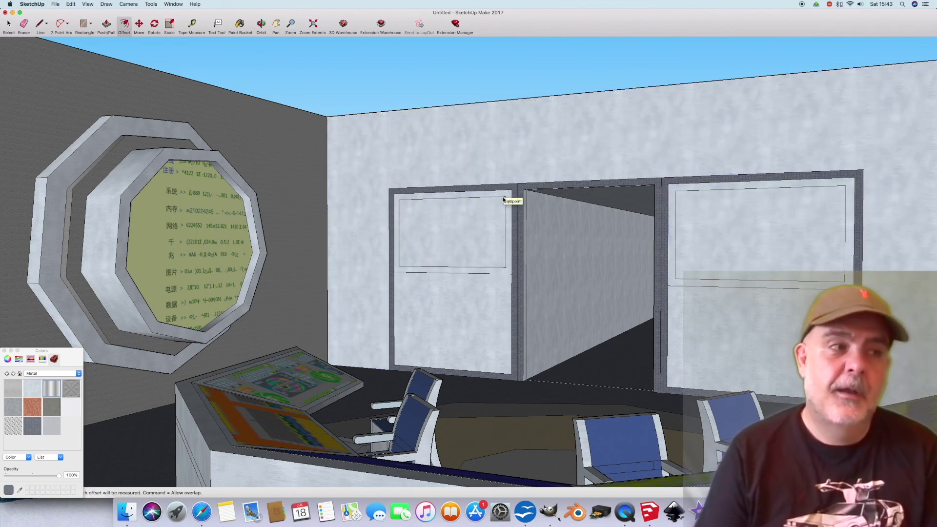